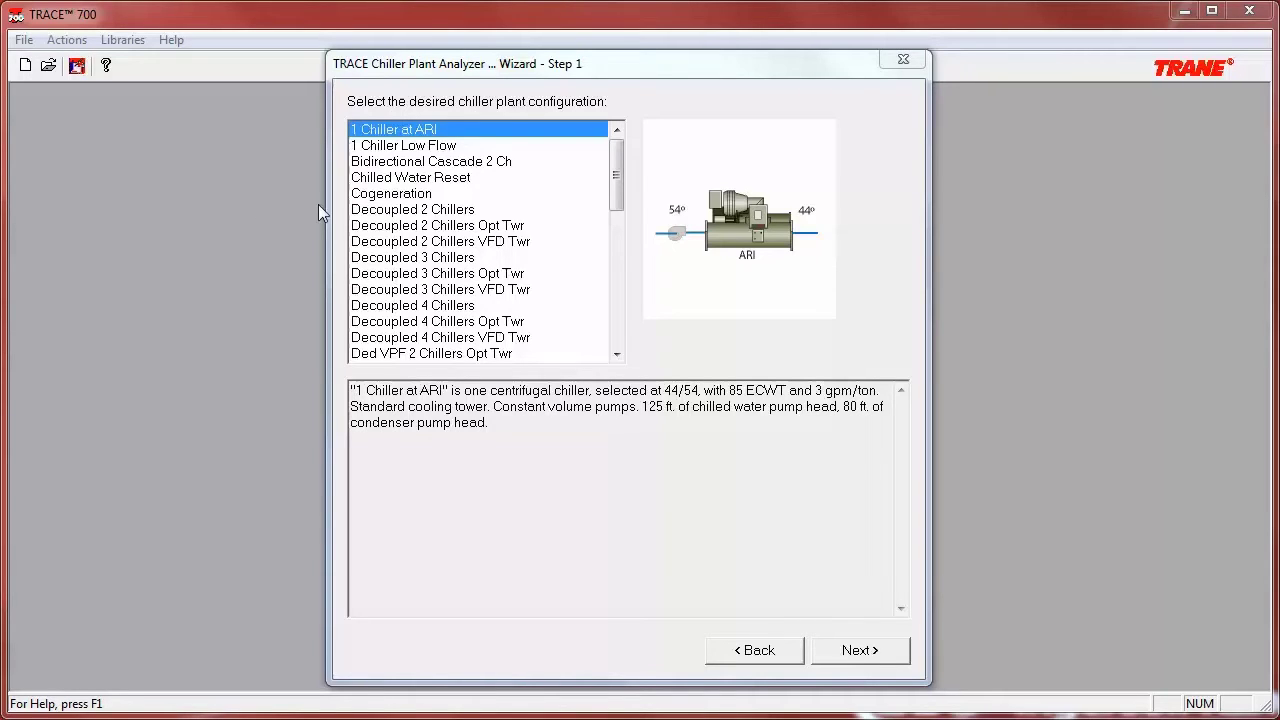
# - Preview the 1 Chiller Low Flow, Decoupled 2 Chillers and Decoupled 4 Chillers plant configurations
pyautogui.click(432, 148)
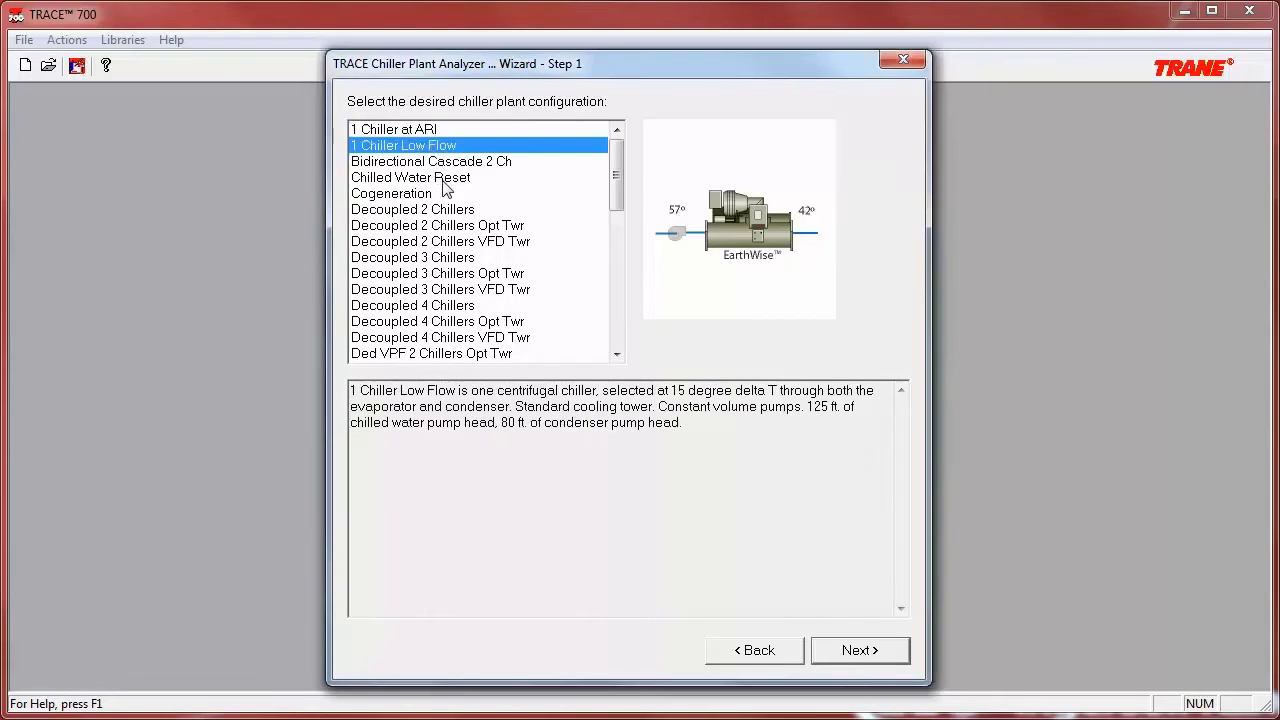
pyautogui.click(443, 178)
pyautogui.click(448, 209)
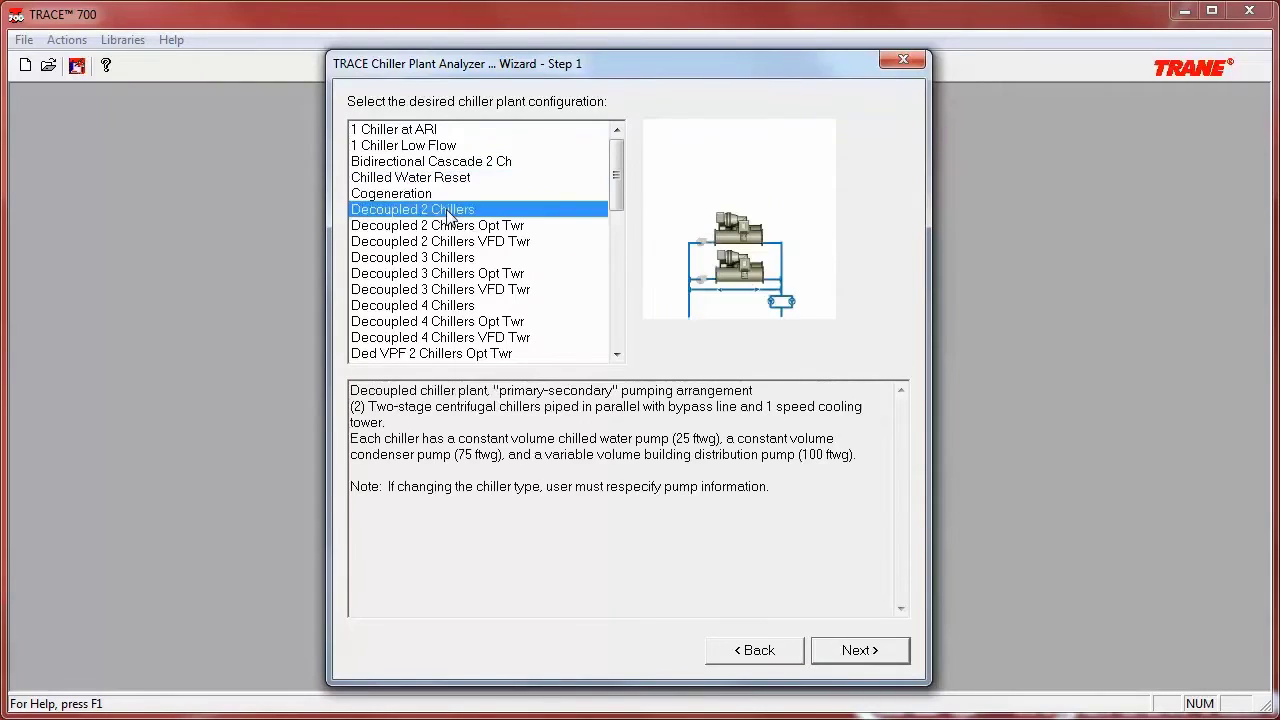
pyautogui.click(455, 242)
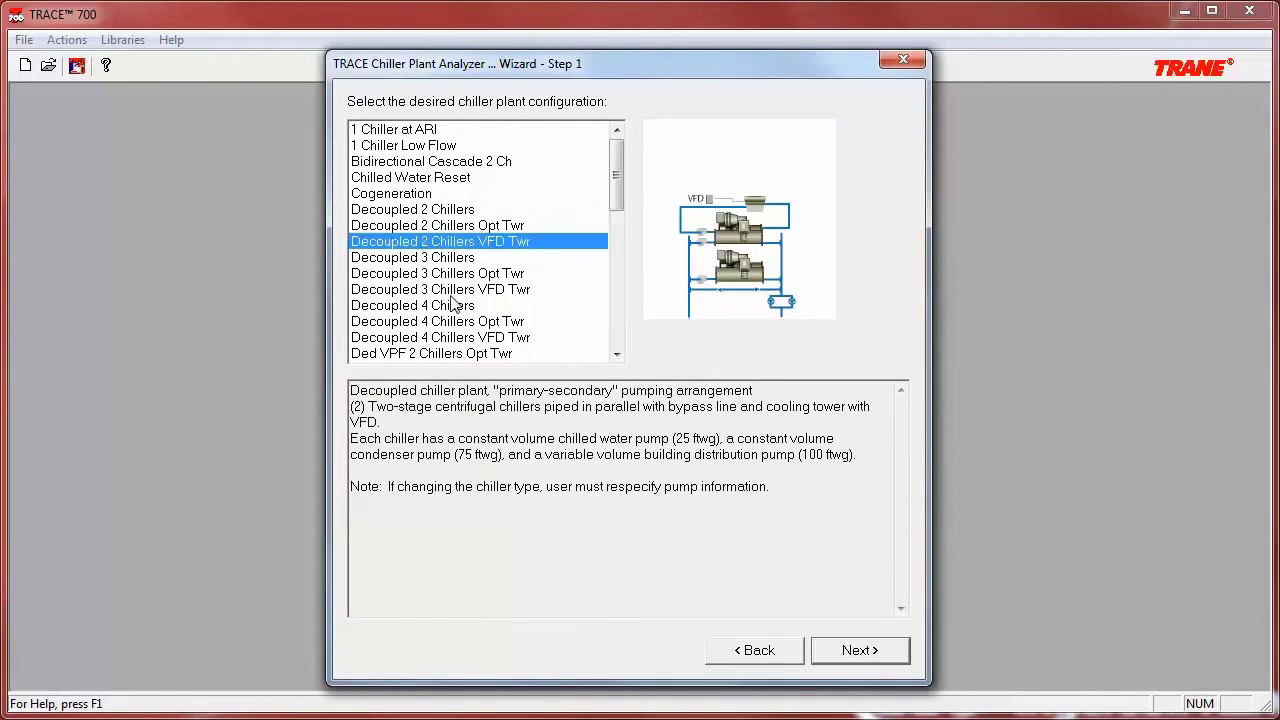
pyautogui.click(455, 305)
pyautogui.moveTo(614, 195); pyautogui.dragTo(615, 280)
# - Compare the ice storage, parallel and free-cooling options, then pick Man VPF 2 Chillers VFD Twr and continue
pyautogui.click(455, 257)
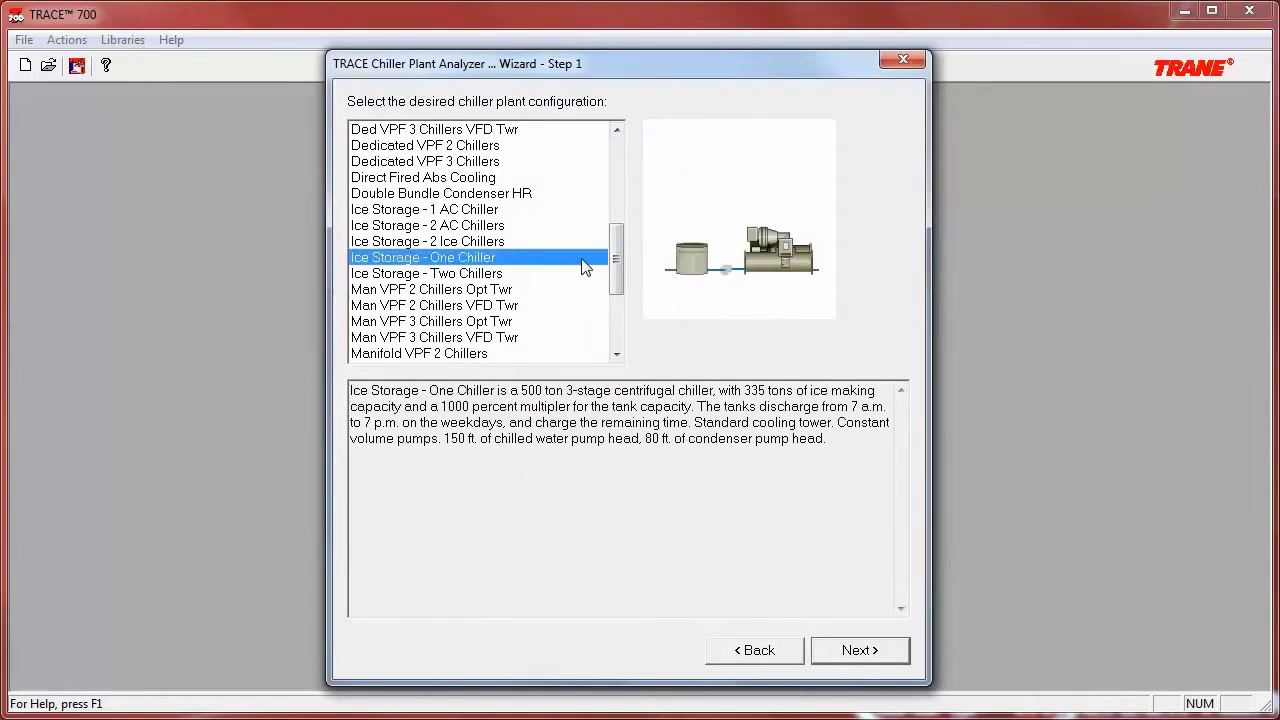
pyautogui.moveTo(619, 256); pyautogui.dragTo(630, 300)
pyautogui.click(473, 277)
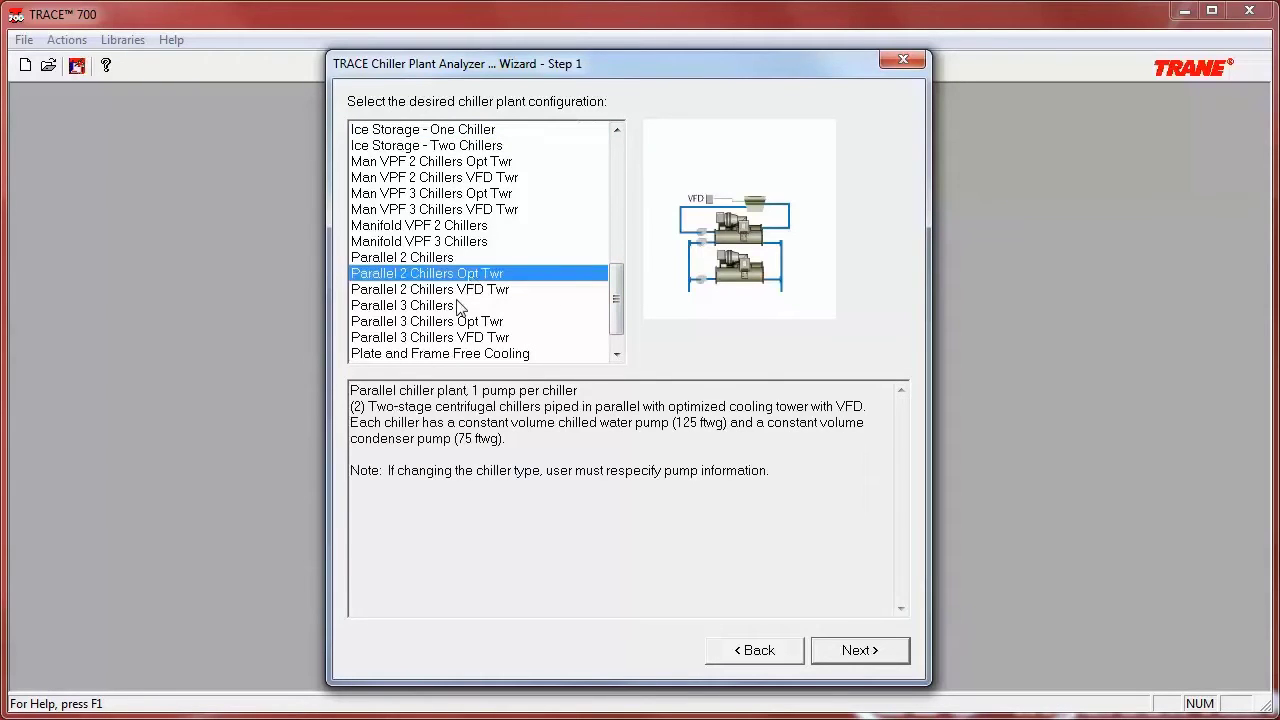
pyautogui.click(452, 355)
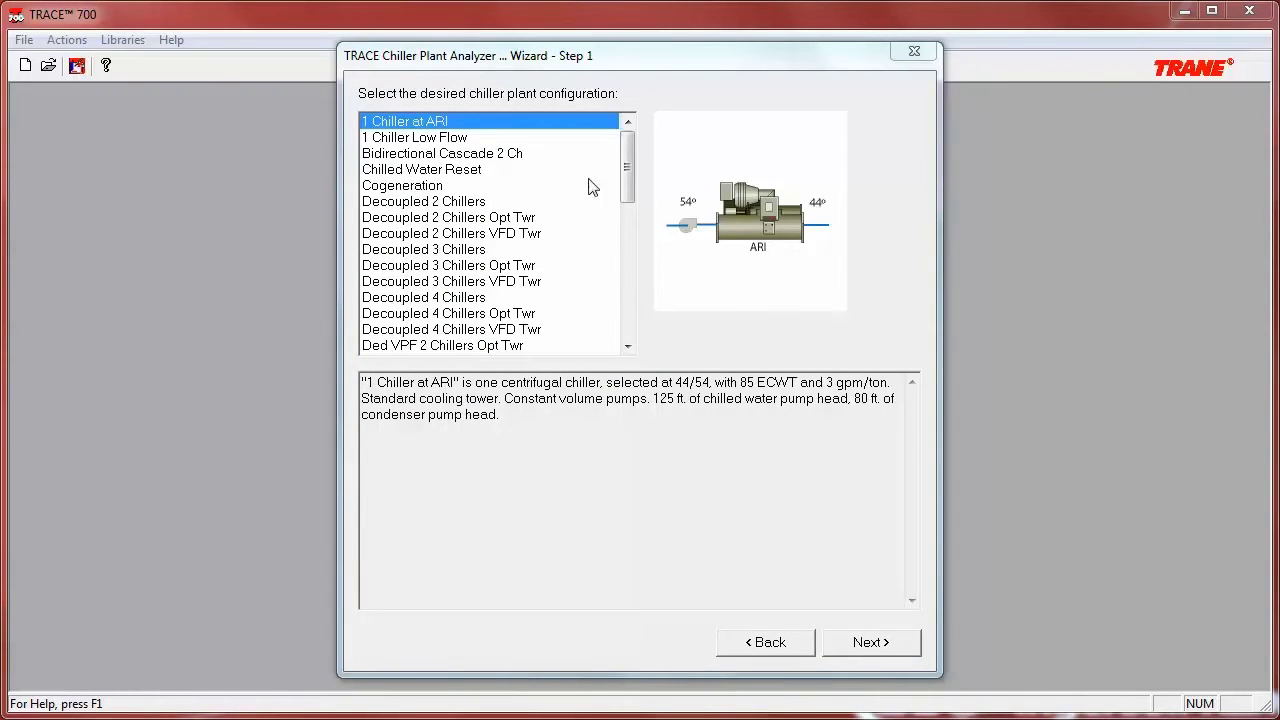
pyautogui.moveTo(625, 175); pyautogui.dragTo(614, 257)
pyautogui.click(506, 302)
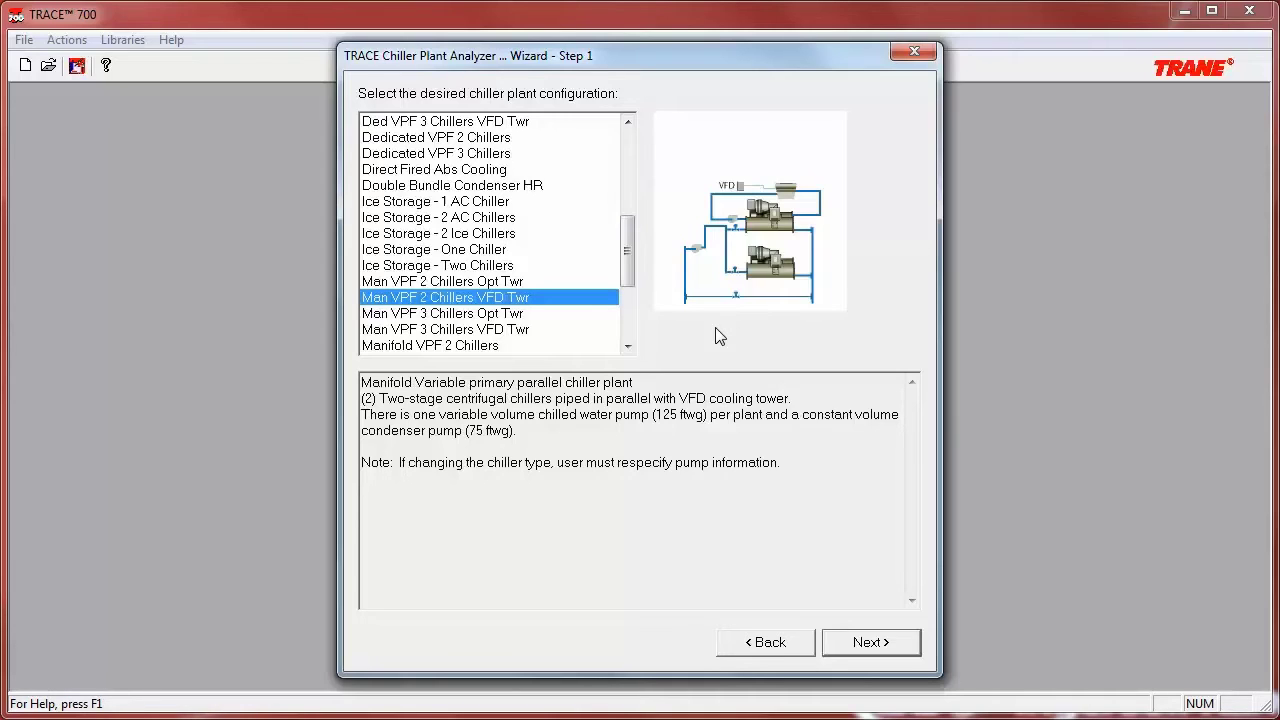
pyautogui.click(866, 641)
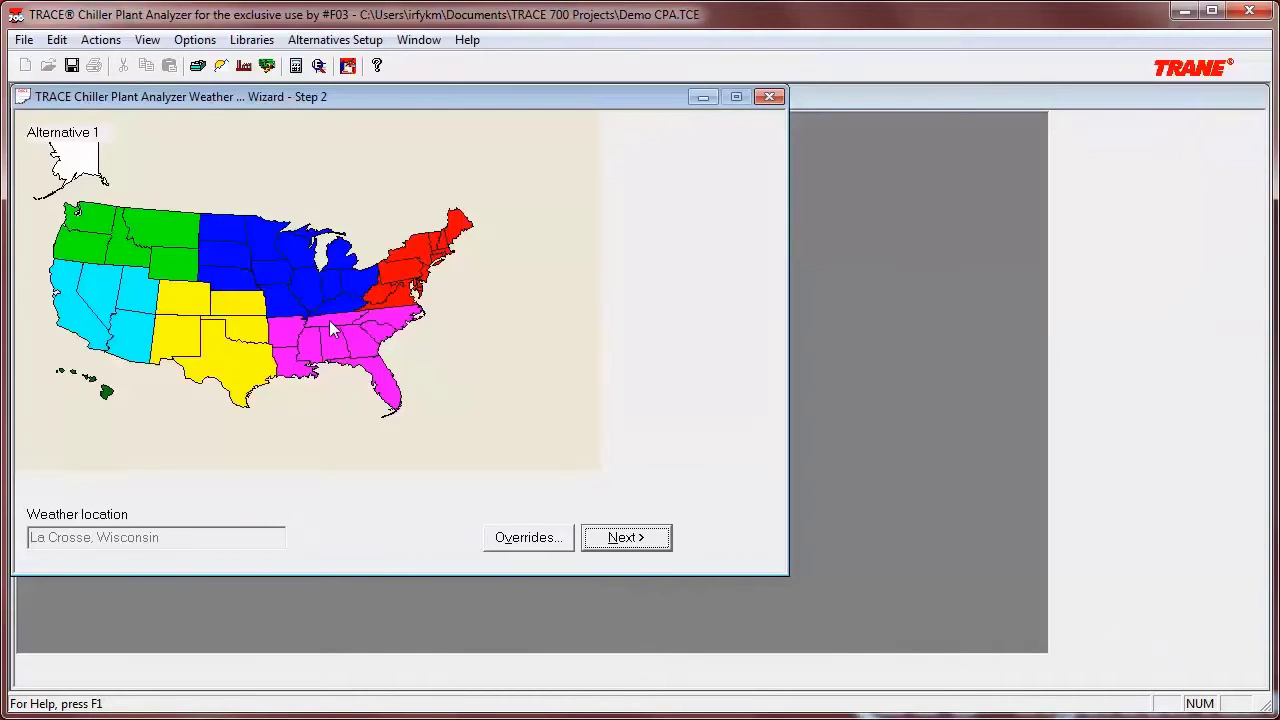
# - Pick Nashville, Tennessee from the southeast region's weather cities and advance to Step 3
pyautogui.click(331, 323)
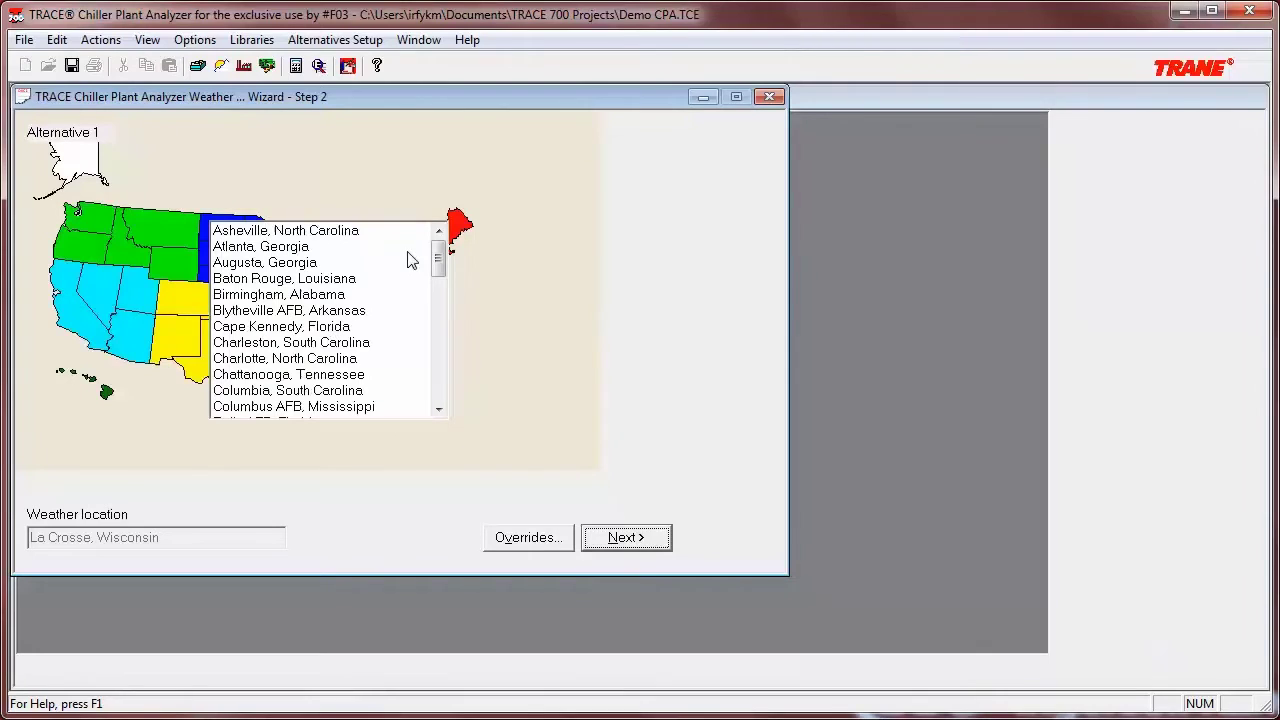
pyautogui.moveTo(441, 258); pyautogui.dragTo(438, 352)
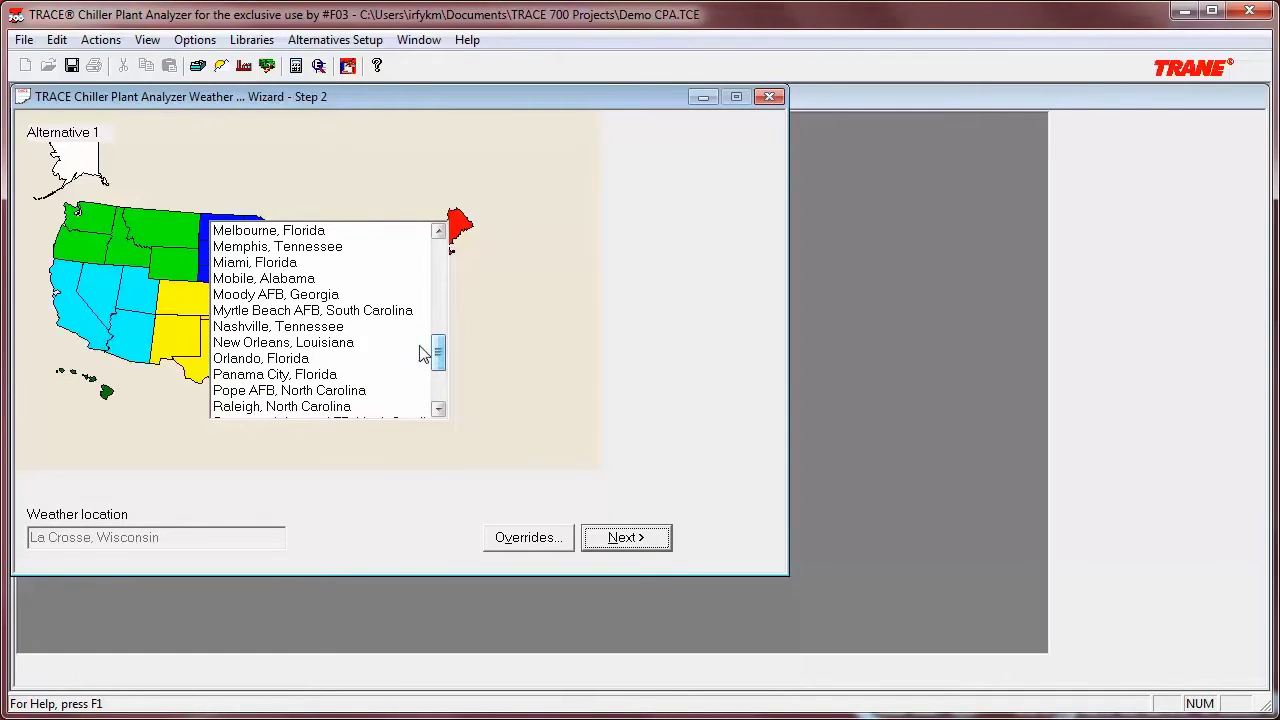
pyautogui.click(298, 328)
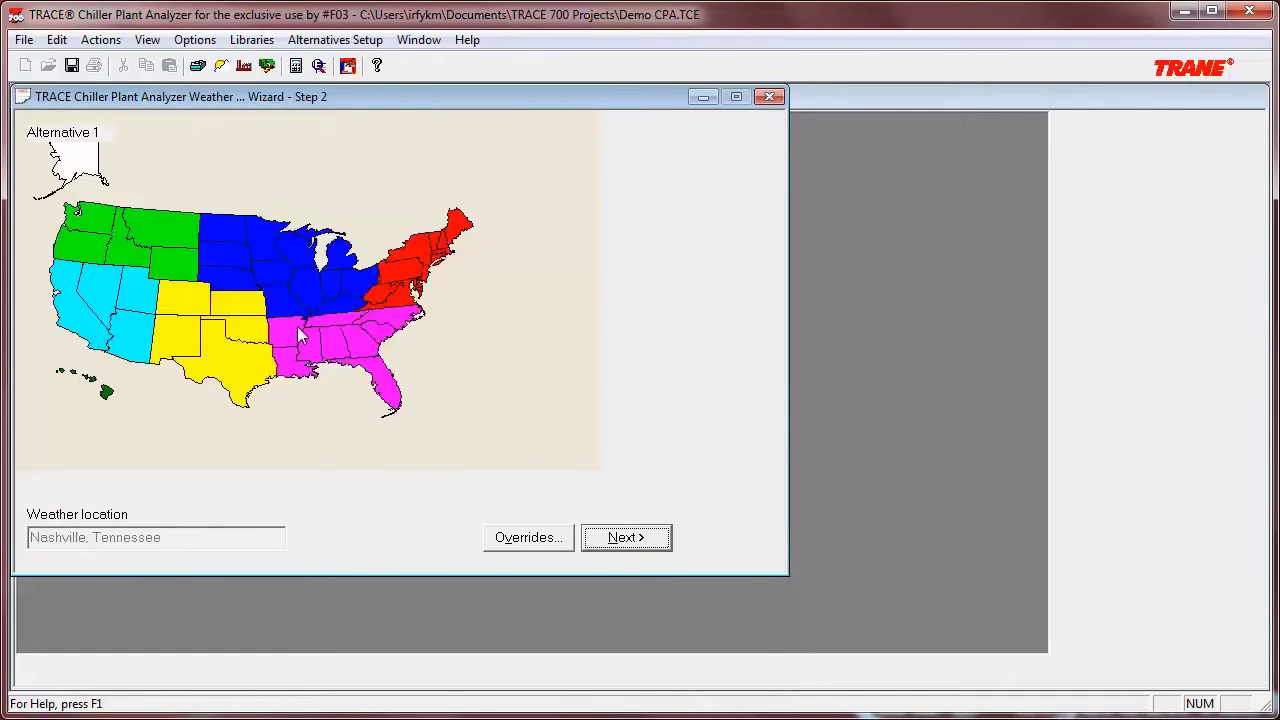
pyautogui.click(632, 538)
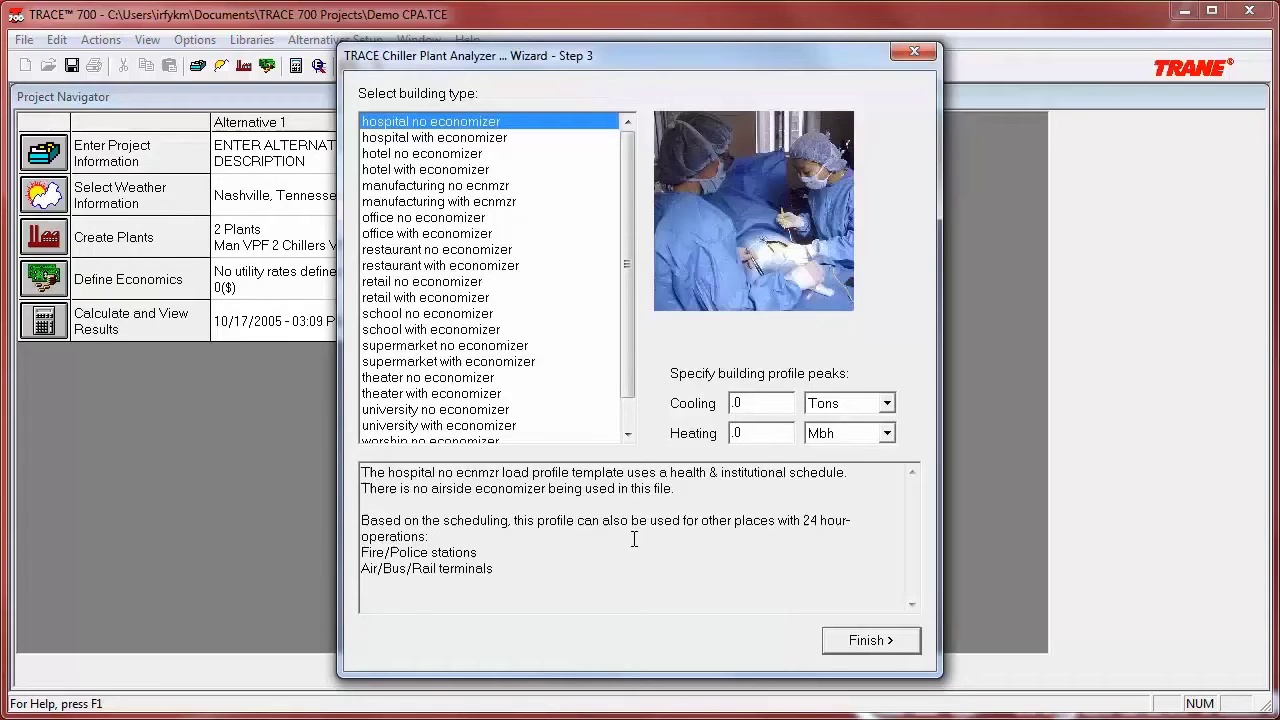
# - Choose the office with economizer building type after previewing hotel with economizer
pyautogui.click(450, 172)
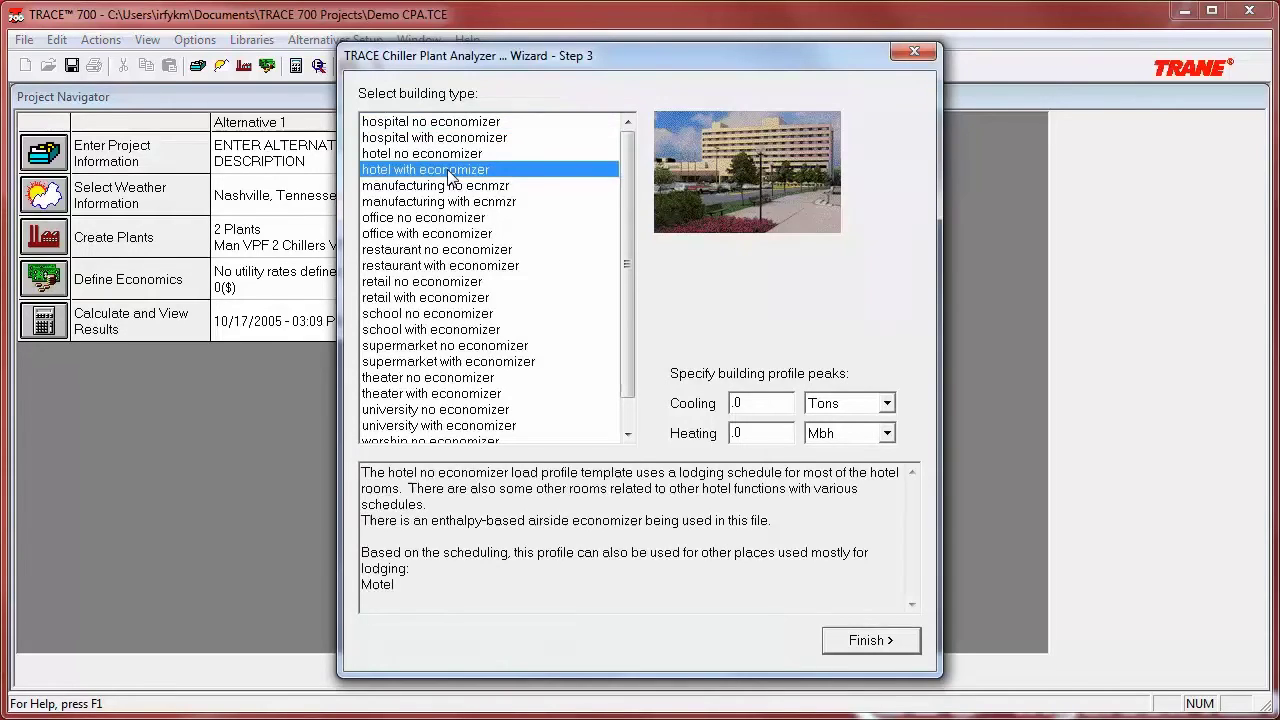
pyautogui.click(447, 234)
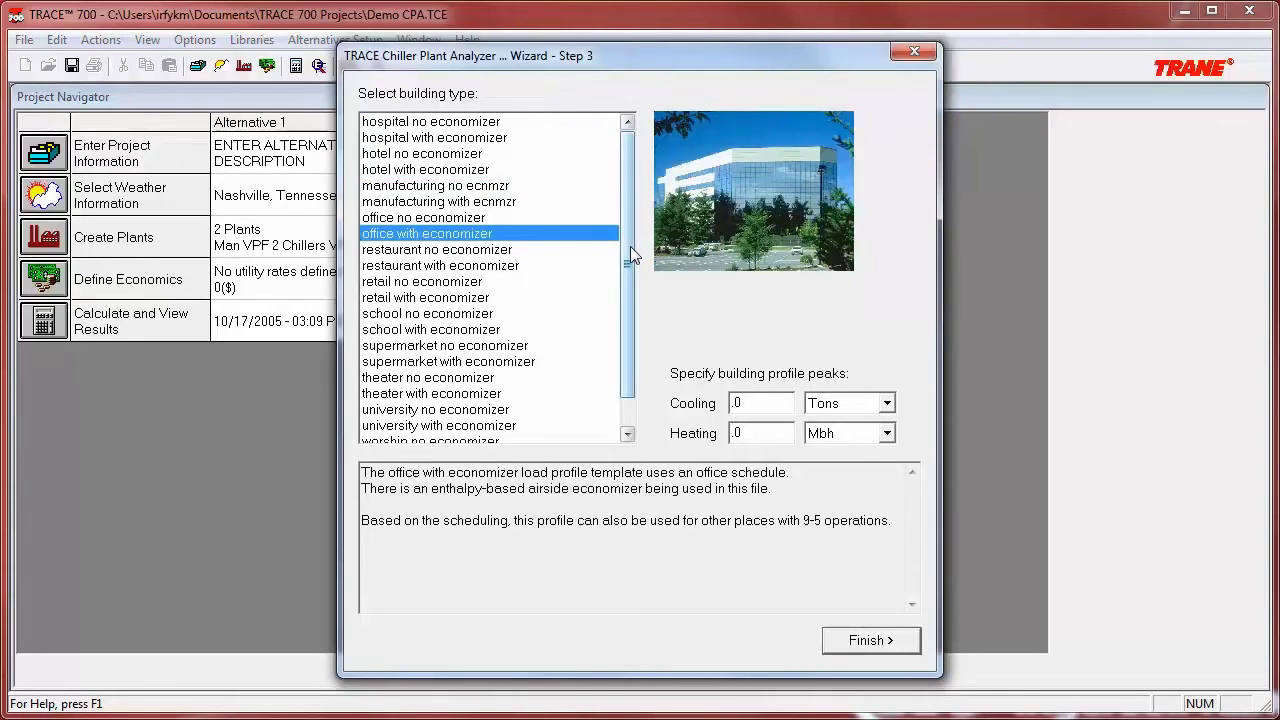
pyautogui.moveTo(630, 247); pyautogui.dragTo(631, 302)
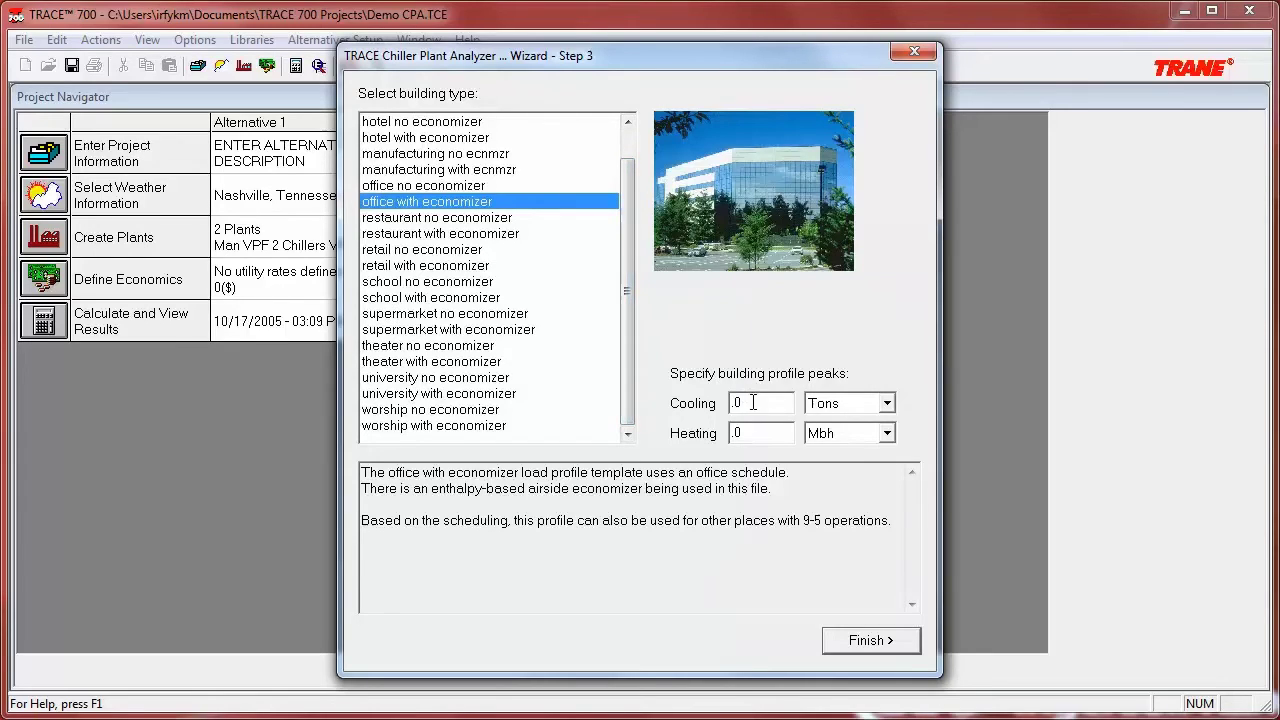
# - Enter a 700-ton cooling peak and a 0.01 heating peak, then finish creating the plant file
pyautogui.moveTo(748, 403); pyautogui.dragTo(709, 397)
pyautogui.write('700')
pyautogui.moveTo(754, 434); pyautogui.dragTo(720, 433)
pyautogui.press('Delete')
pyautogui.write('0.01')
pyautogui.press('Return')
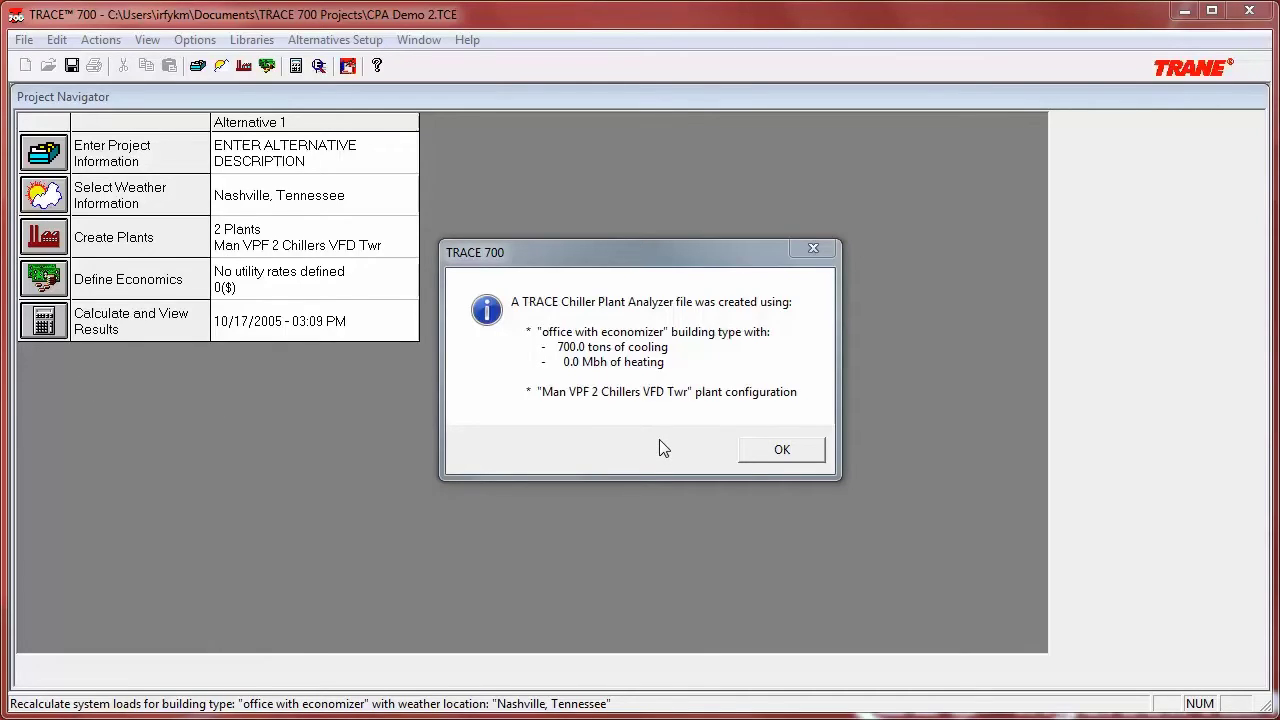
# - Dismiss the startup messages and enter an equipment installed cost of 500000
pyautogui.click(771, 445)
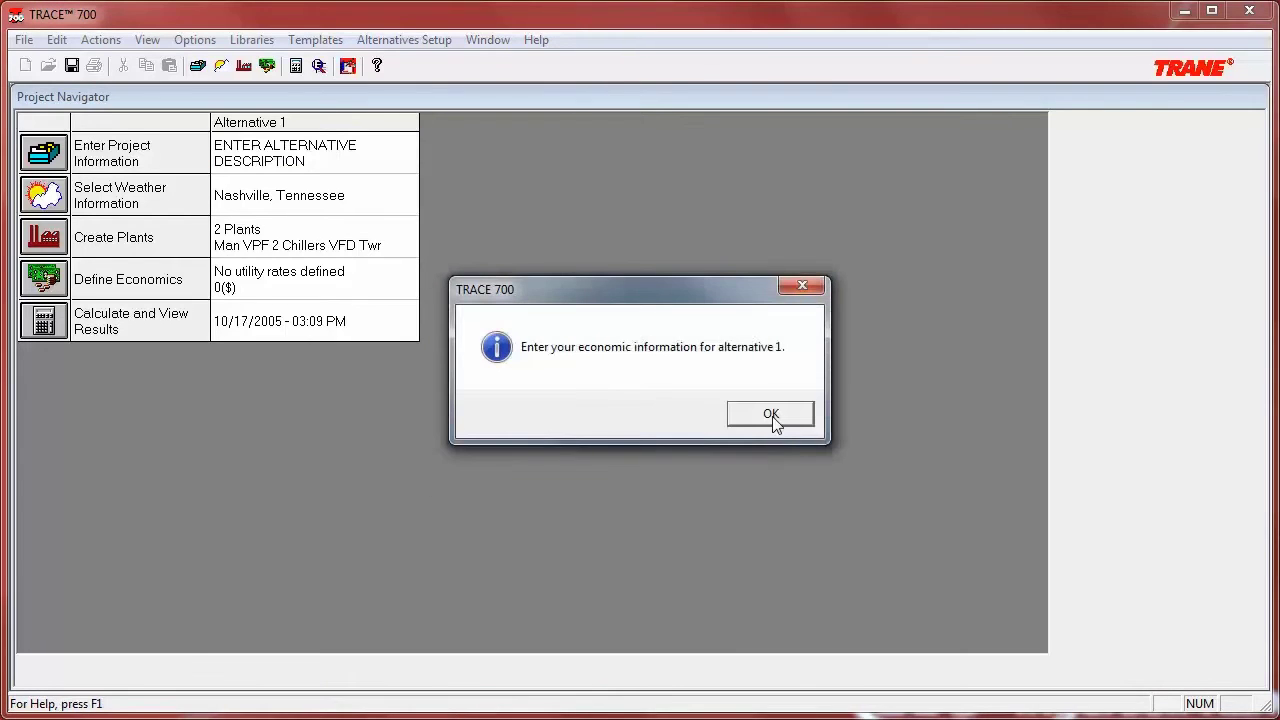
pyautogui.click(771, 416)
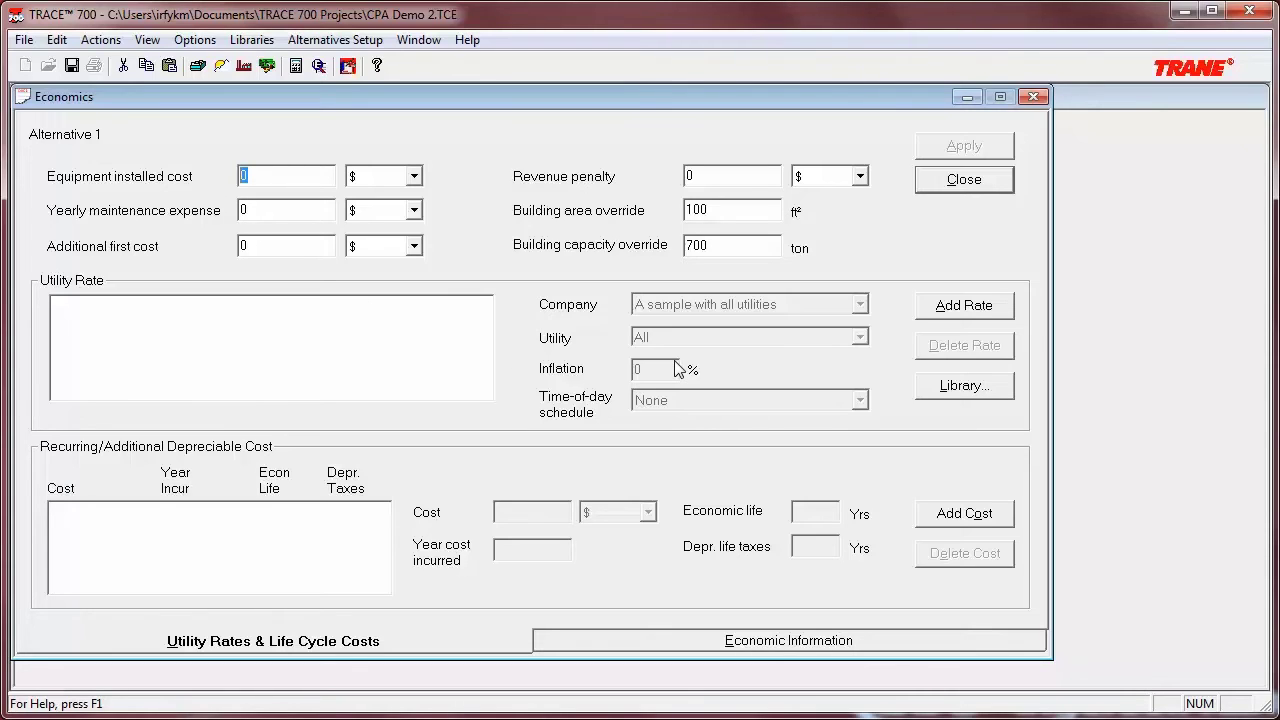
pyautogui.write('500000')
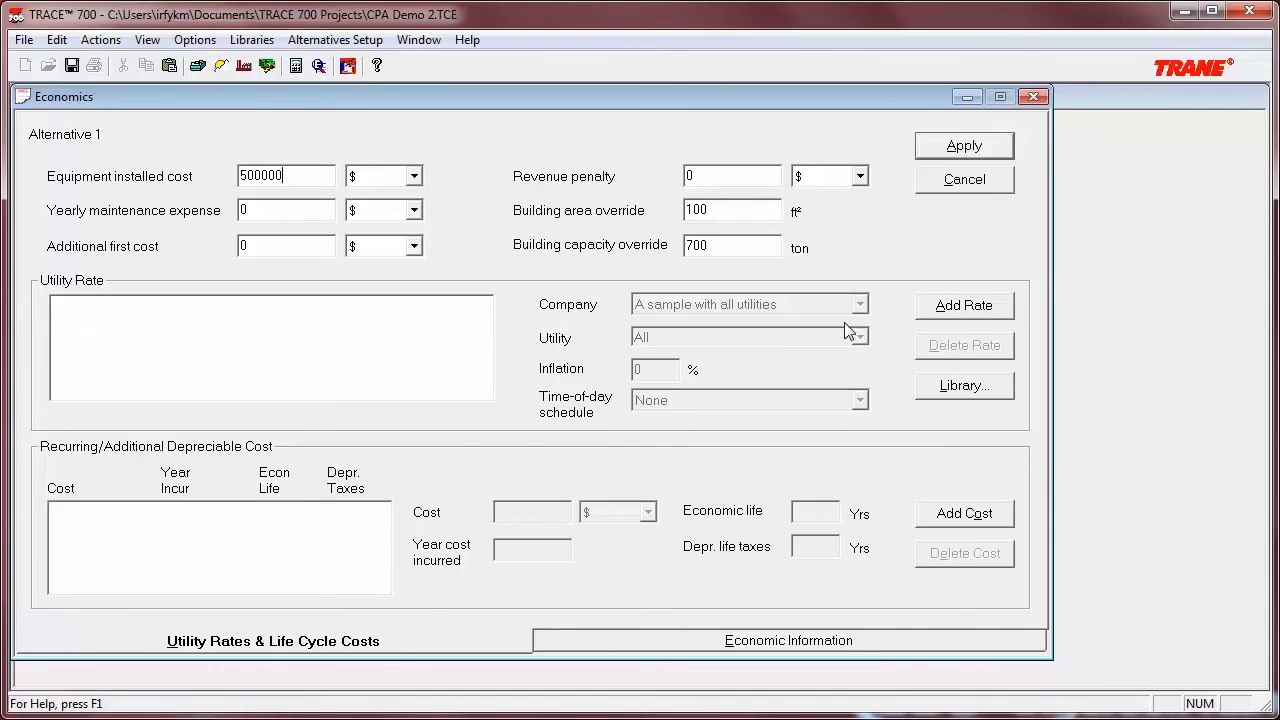
# - Add the Nashville Electric Service GSA - 2 utility rate and apply the economics changes
pyautogui.click(970, 310)
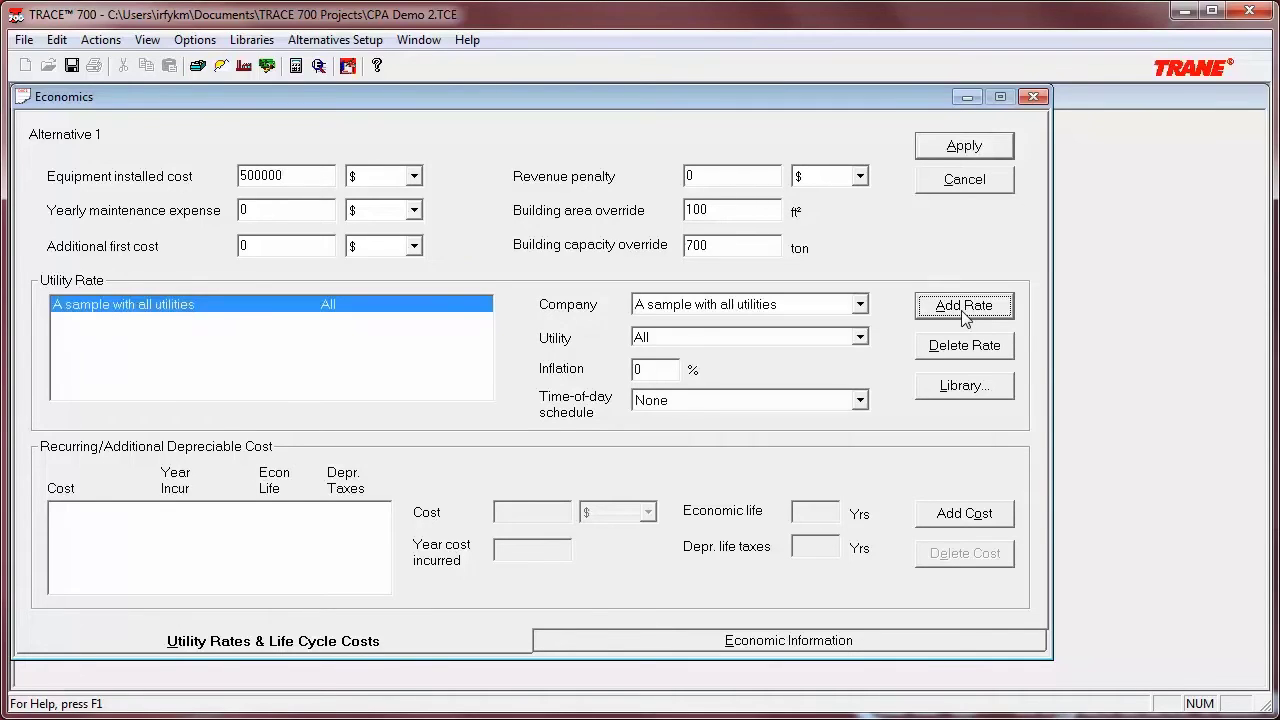
pyautogui.click(858, 306)
pyautogui.click(820, 343)
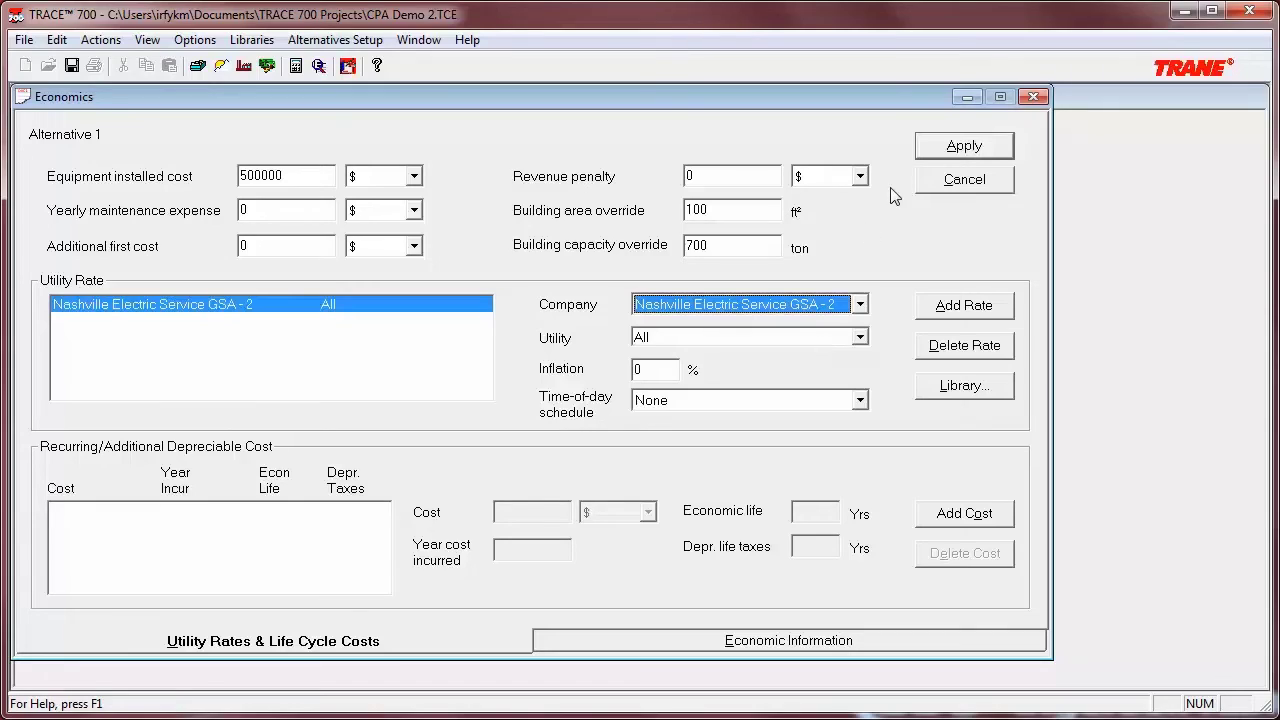
pyautogui.click(942, 151)
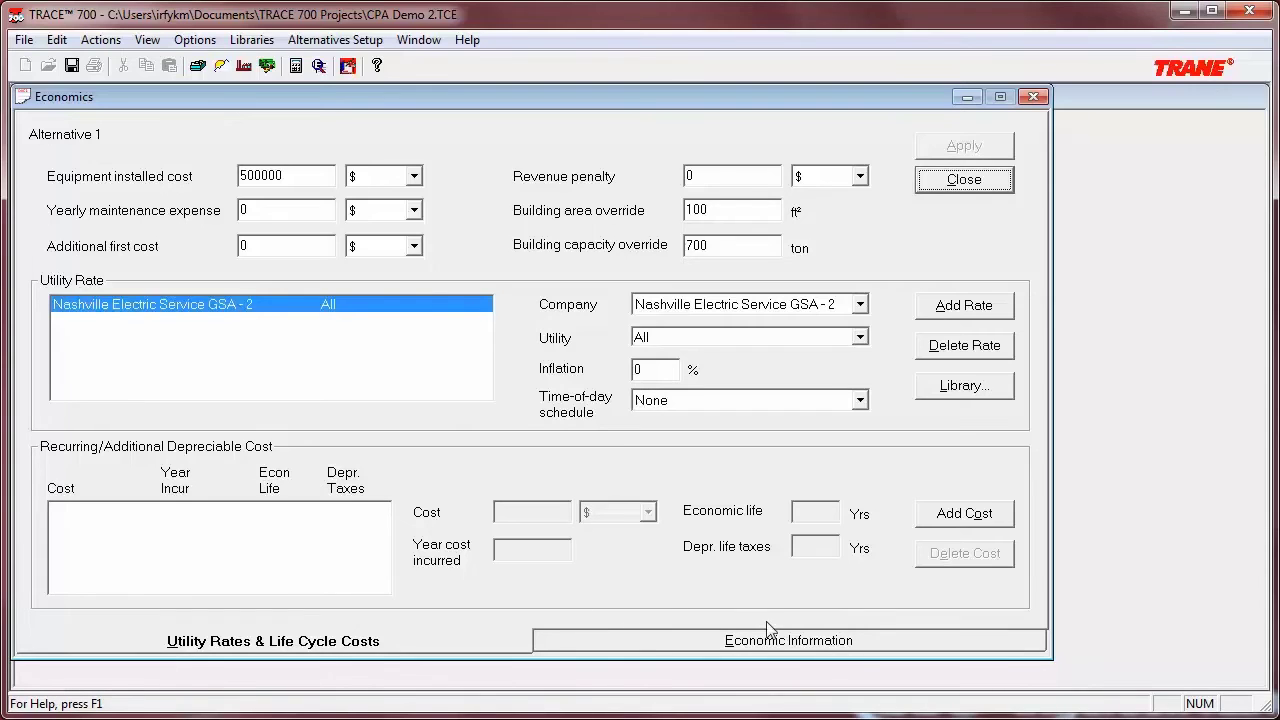
# - Read the Mortgage life, Property tax and declining balance taxes help topics, then close help
pyautogui.click(808, 644)
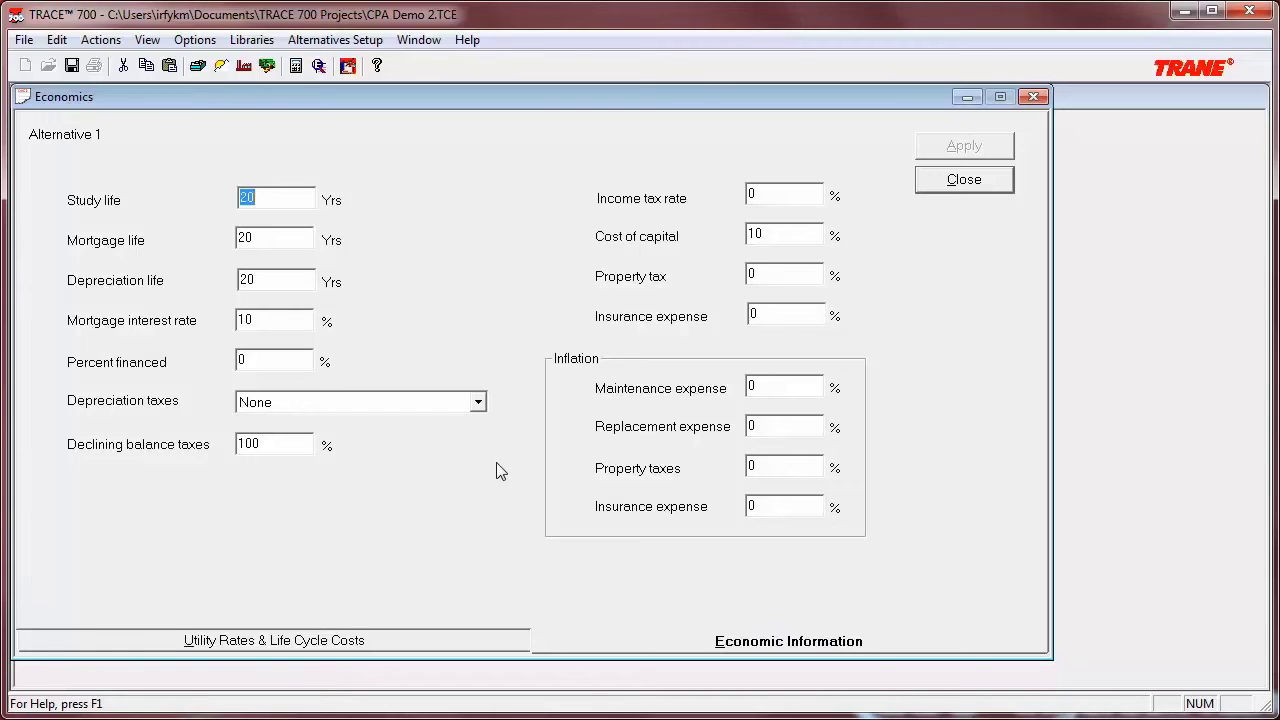
pyautogui.press('F1')
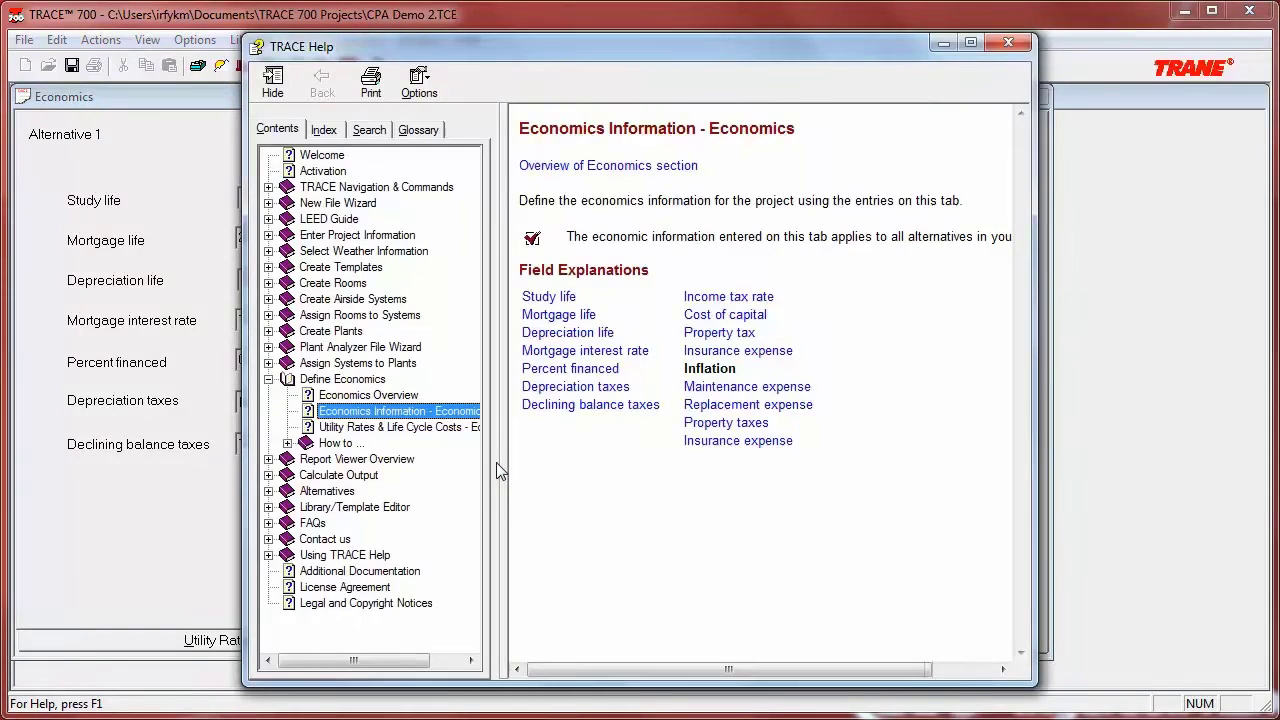
pyautogui.click(548, 322)
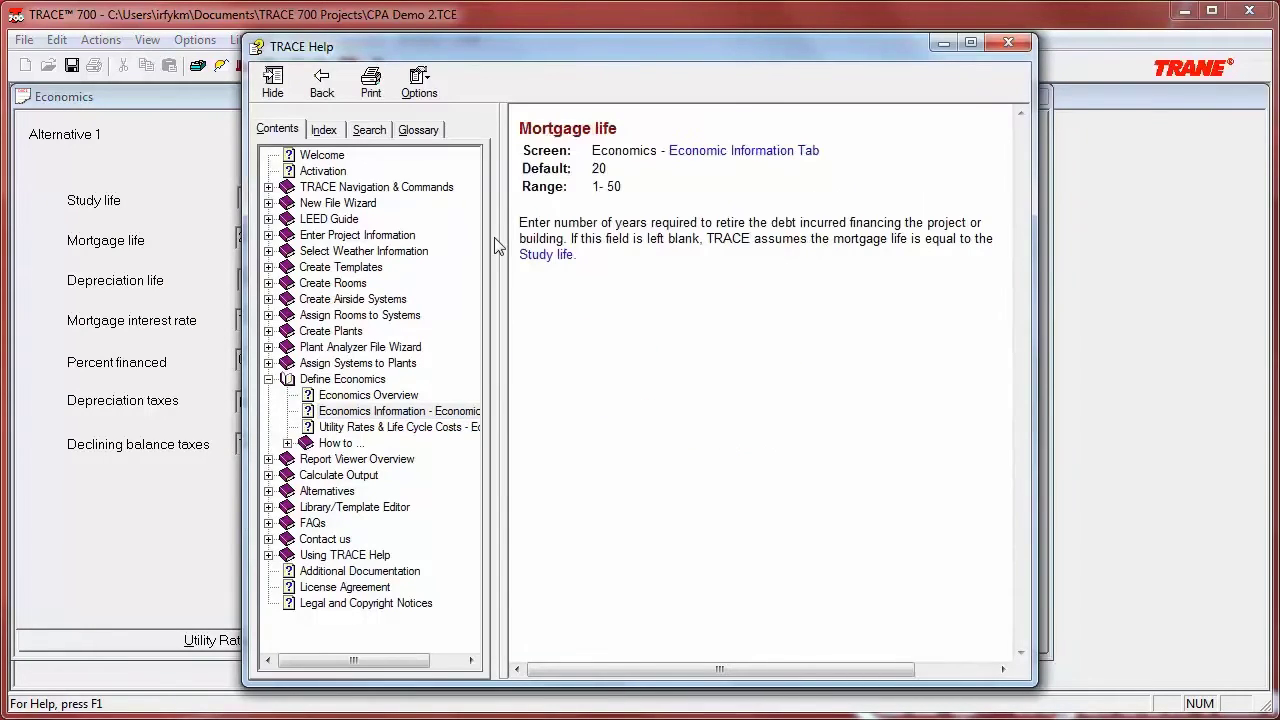
pyautogui.click(328, 88)
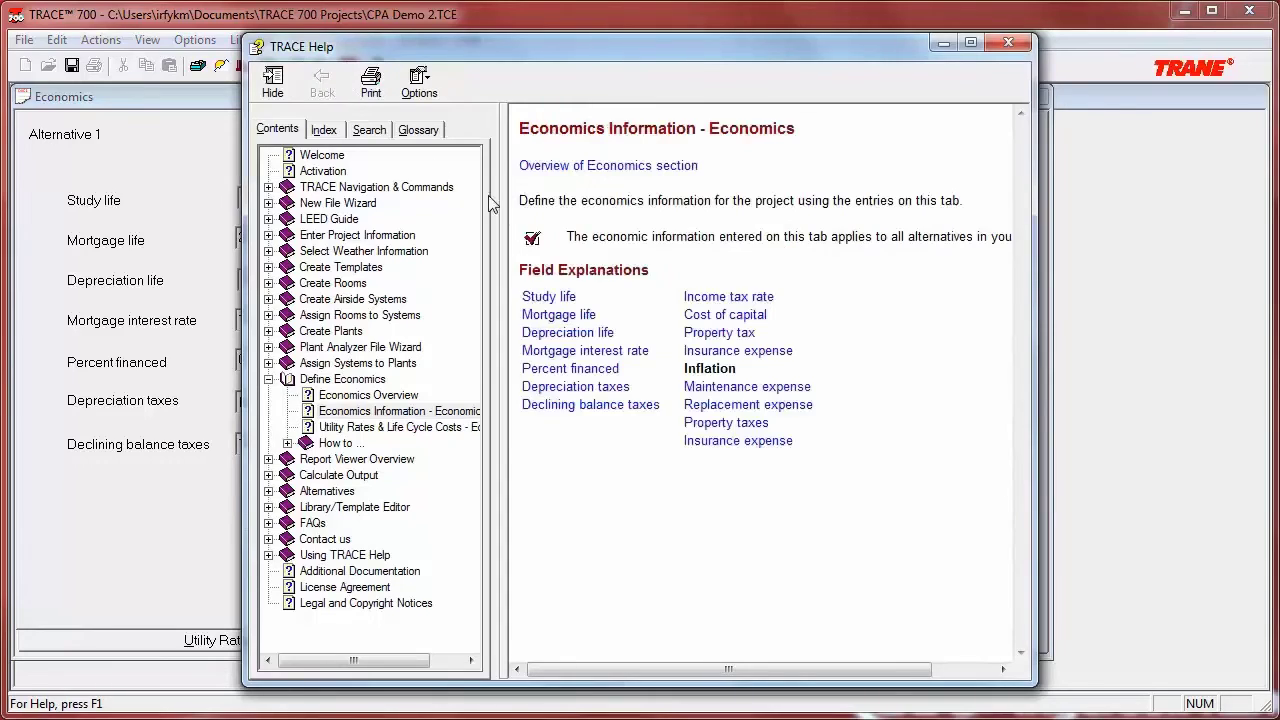
pyautogui.click(716, 337)
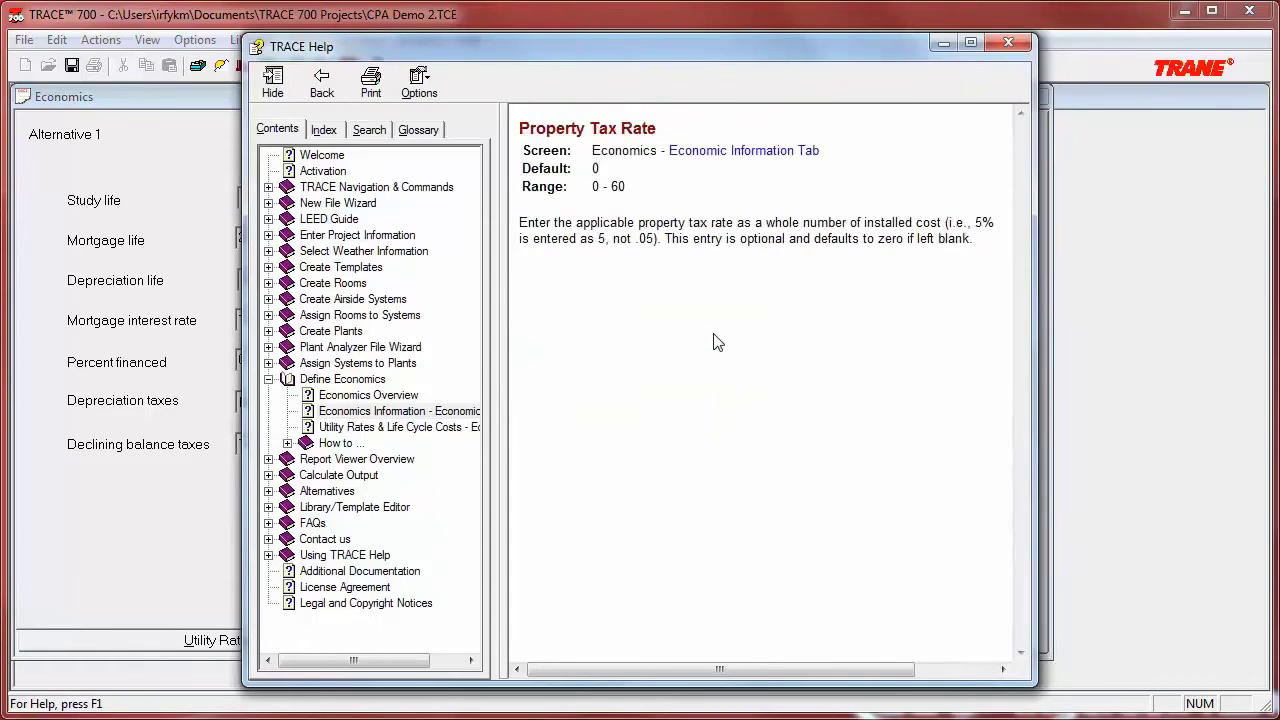
pyautogui.click(326, 90)
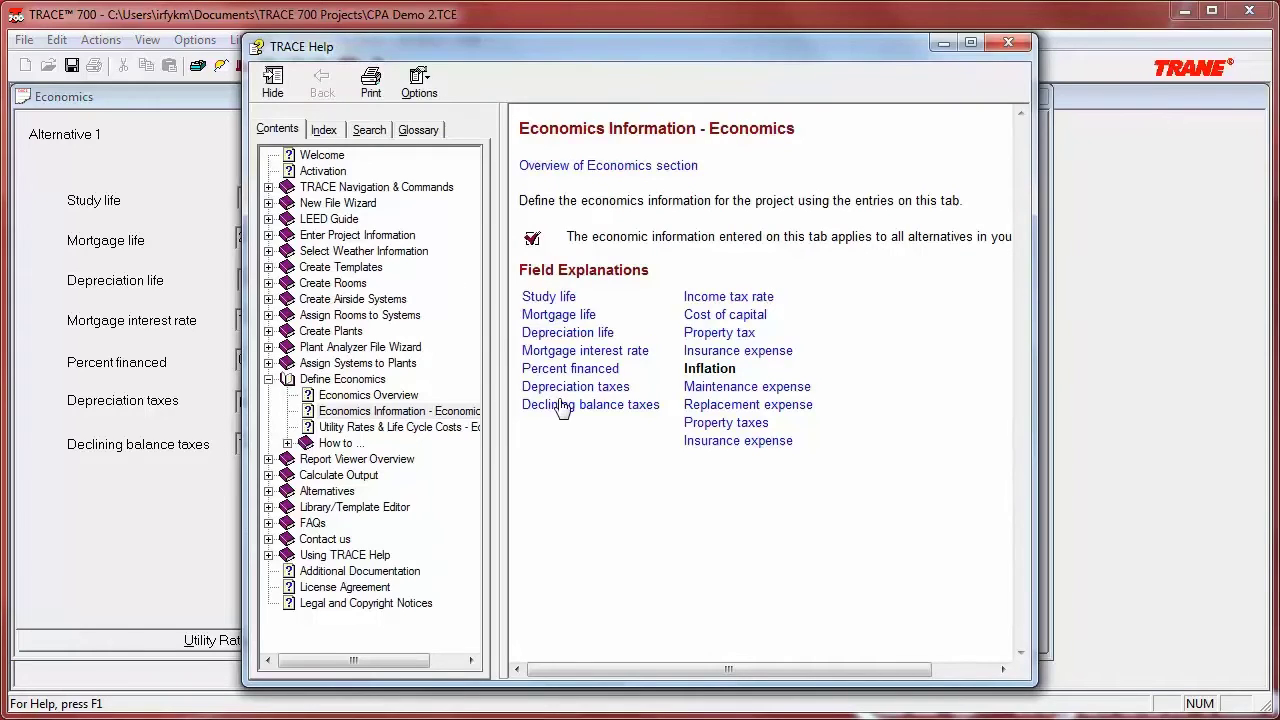
pyautogui.click(562, 406)
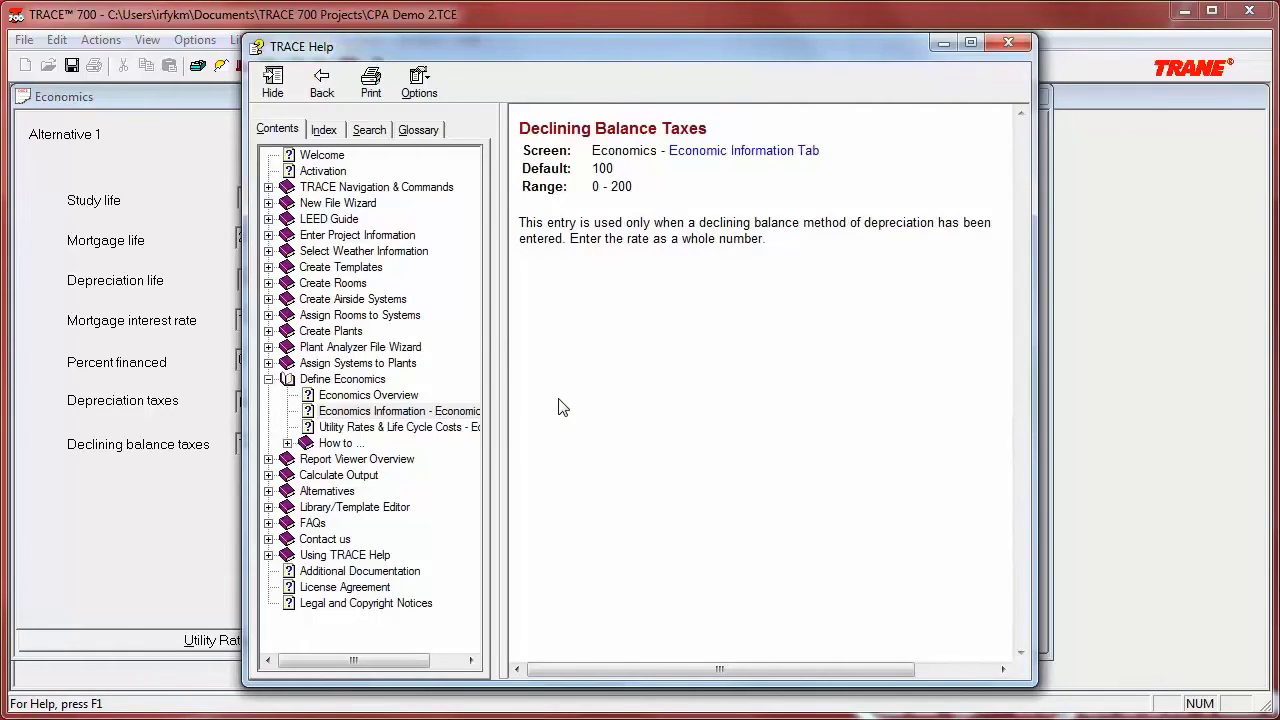
pyautogui.hotkey('alt', 'F4')
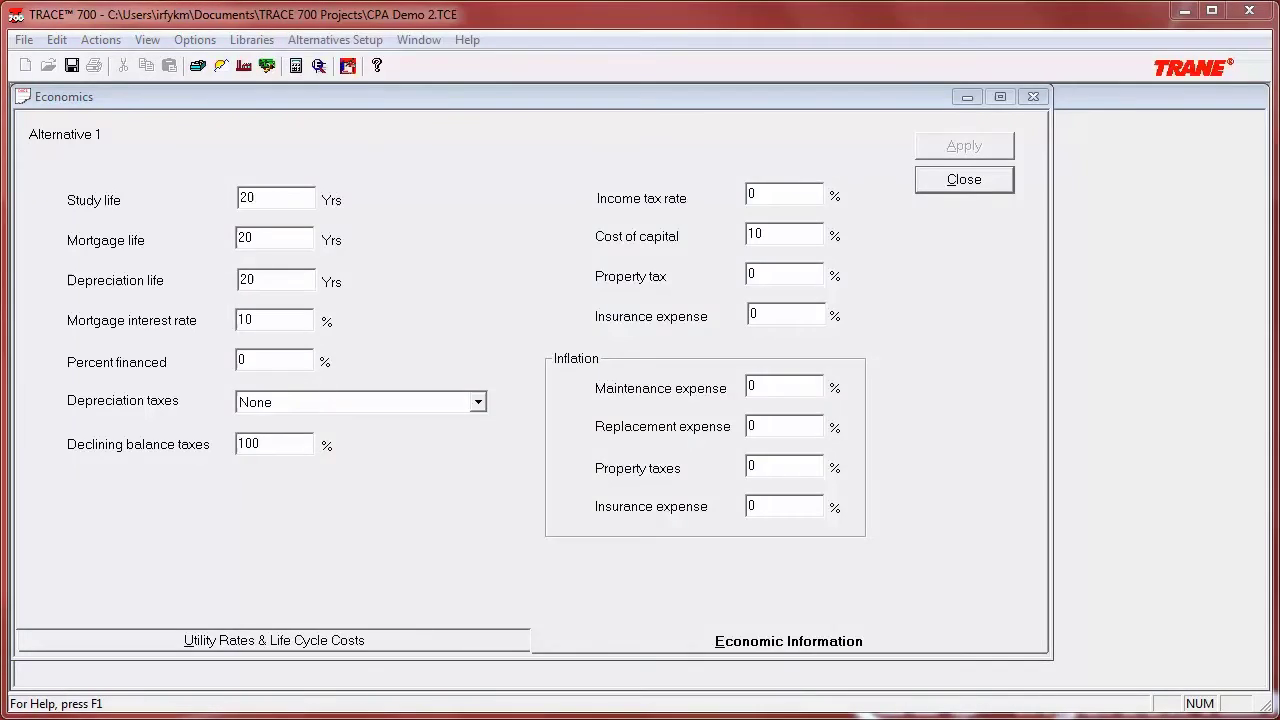
# - Close Economics, open Create Plants, and expand Cooling plant - 001 and both water-cooled chillers
pyautogui.click(979, 190)
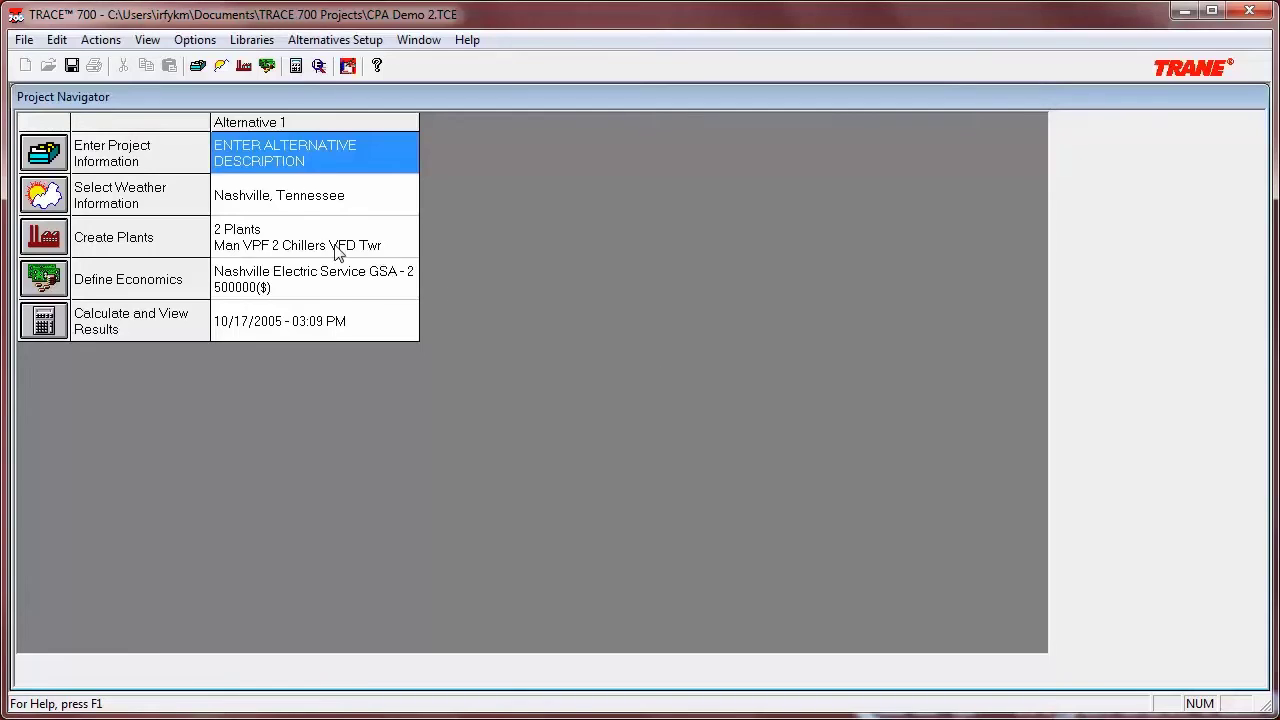
pyautogui.doubleClick(304, 247)
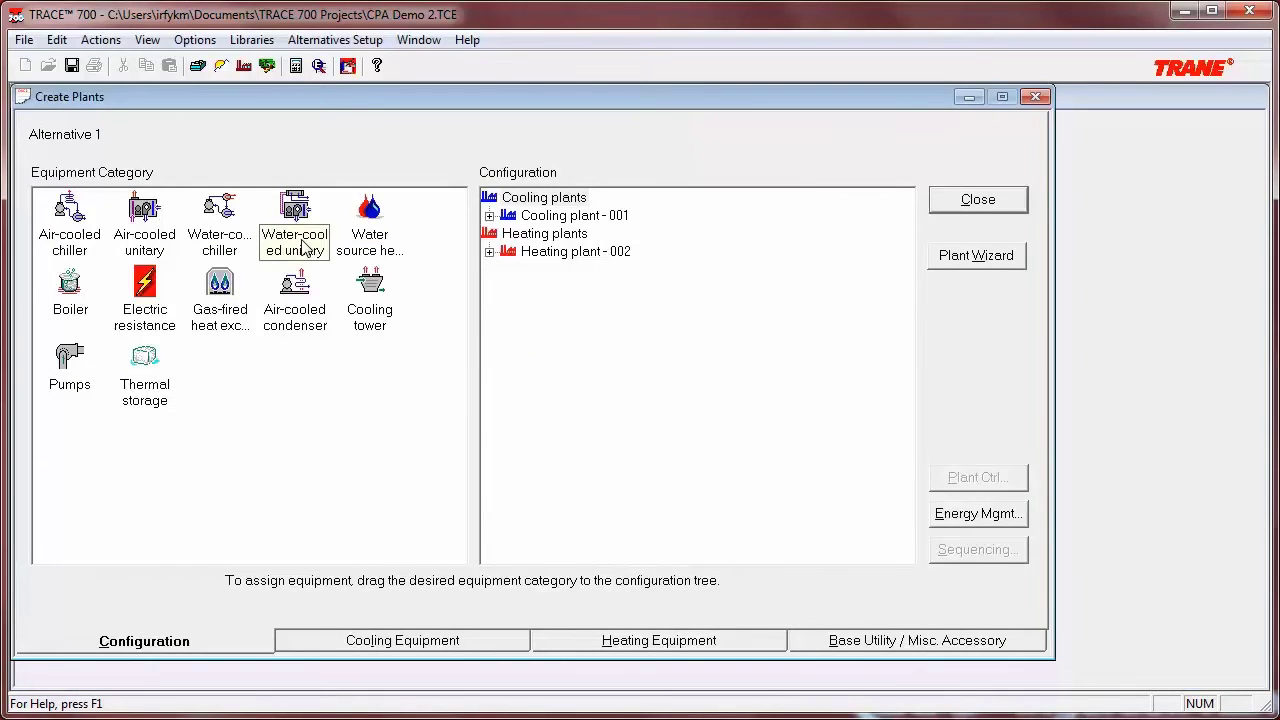
pyautogui.click(489, 217)
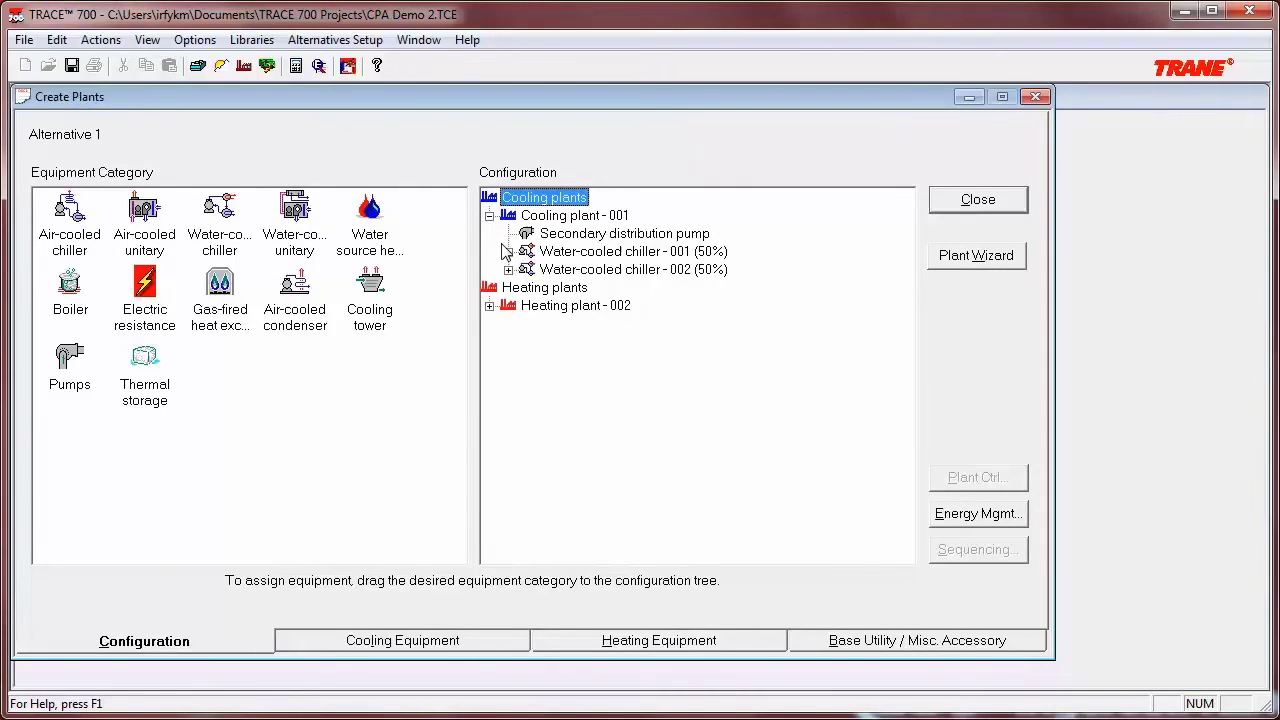
pyautogui.click(508, 252)
pyautogui.click(508, 288)
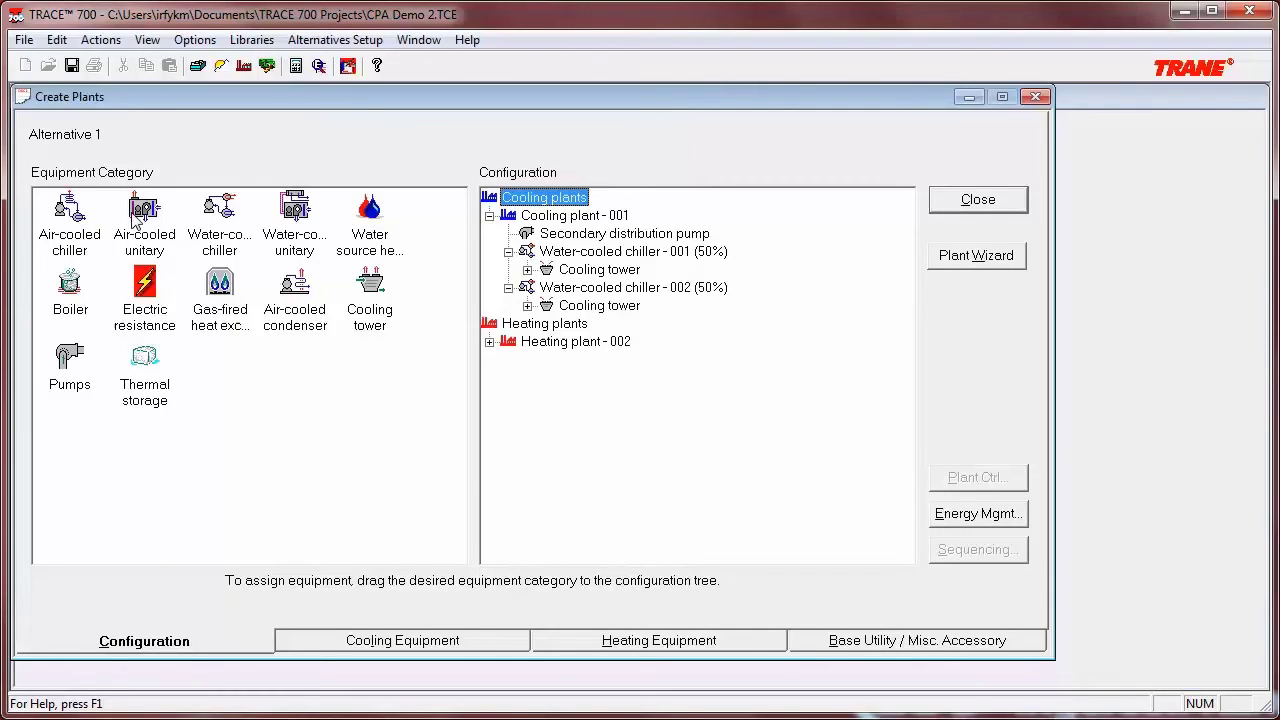
# - Add then delete Air-cooled chiller - 003 and show the Cooling Equipment settings
pyautogui.moveTo(64, 220); pyautogui.dragTo(553, 222)
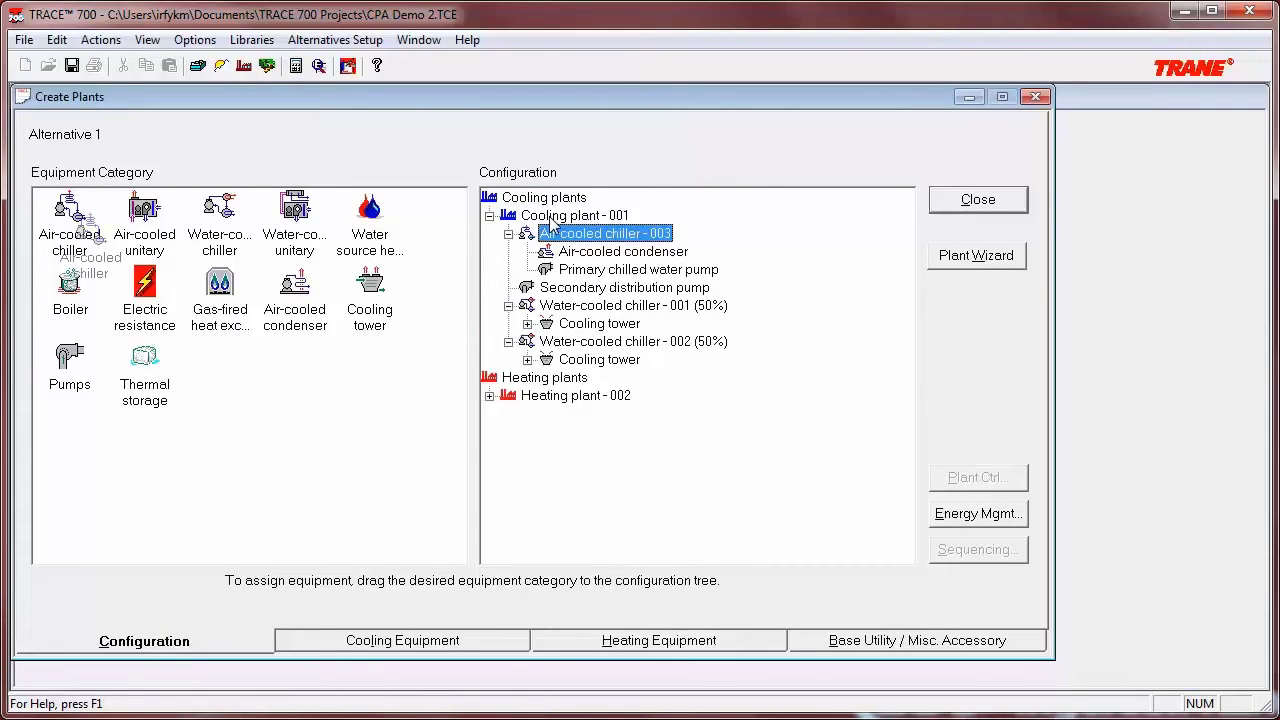
pyautogui.press('Delete')
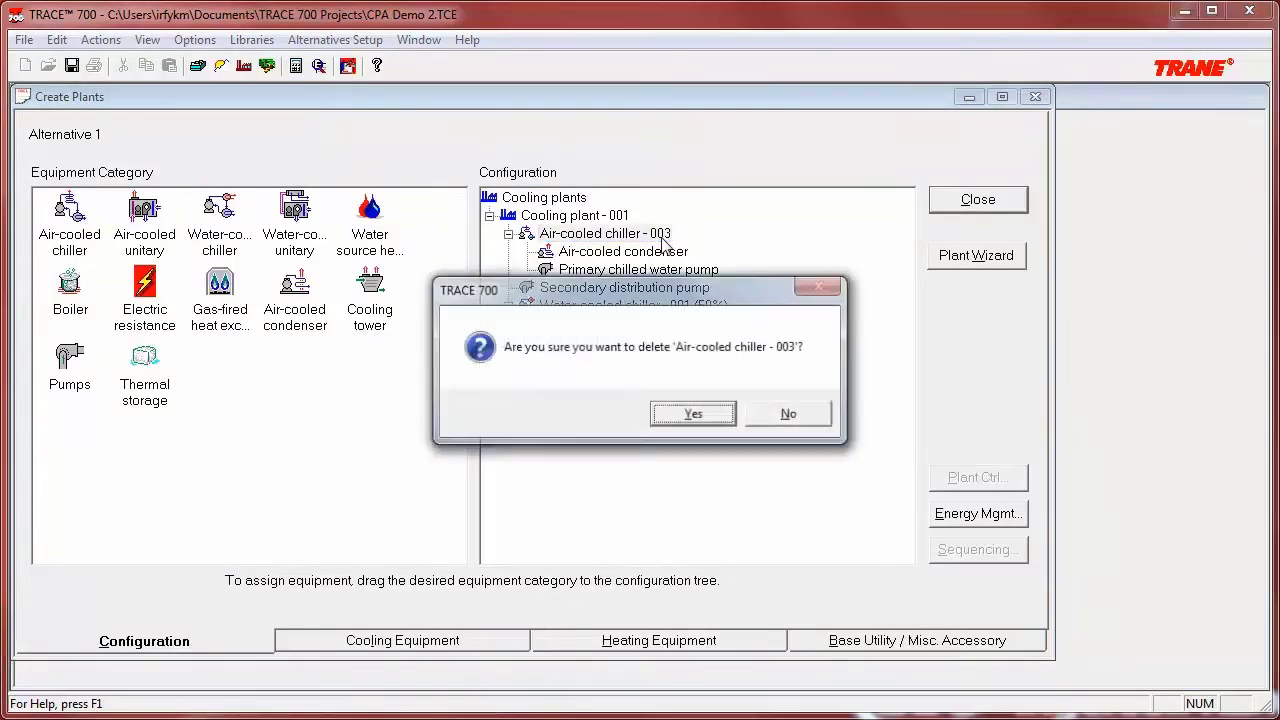
pyautogui.click(692, 410)
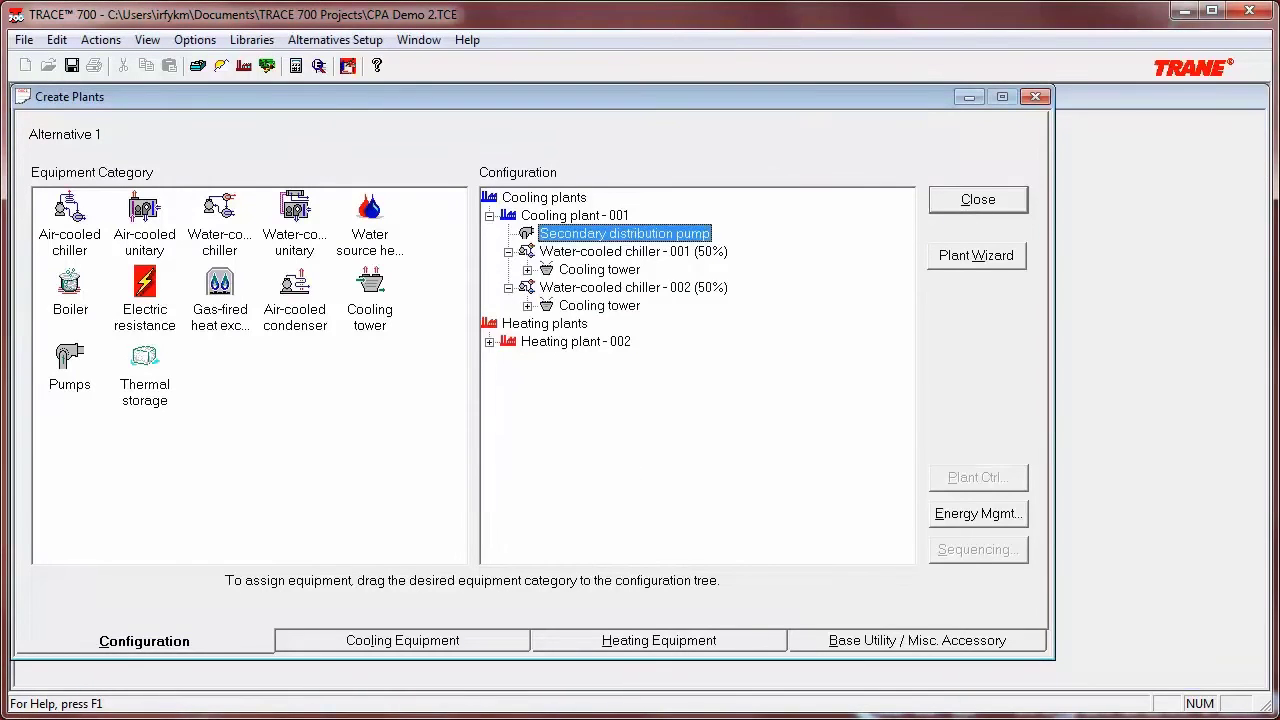
pyautogui.click(402, 640)
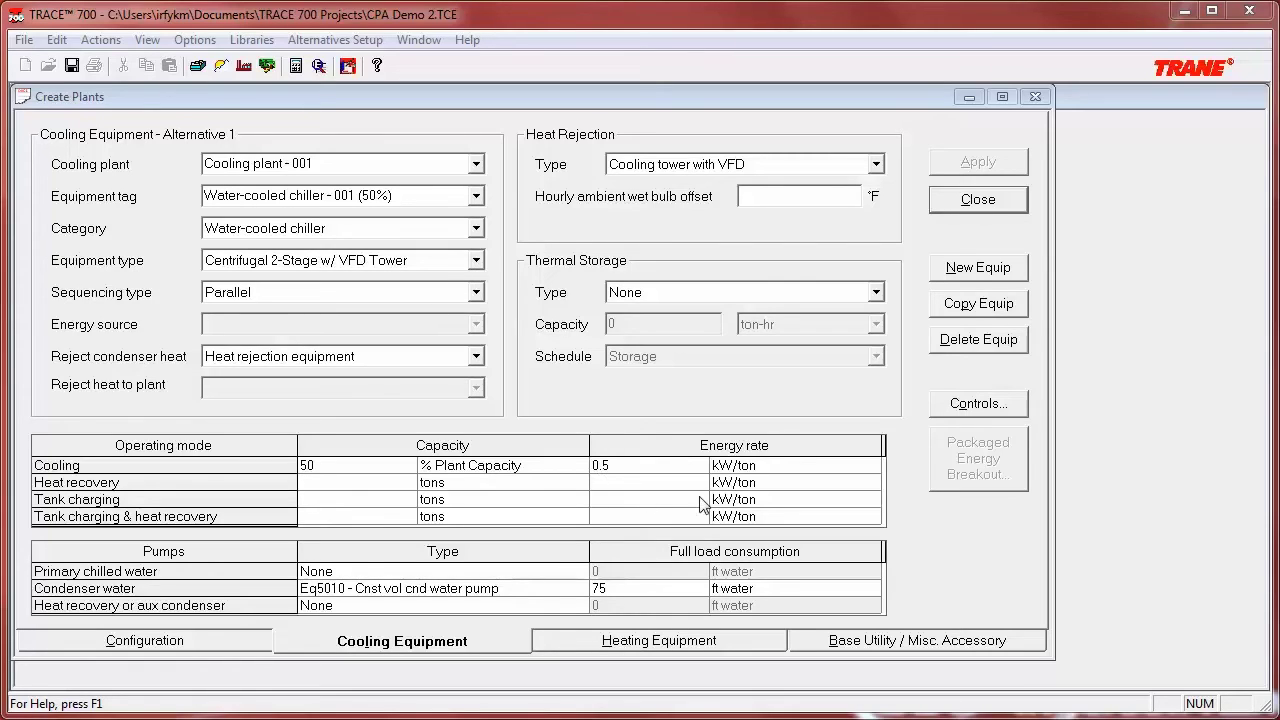
# - Set Water-cooled chiller - 001 to Centrifugal VFD 14F Evap 10F Cond and open the Library/Template Editors
pyautogui.click(565, 443)
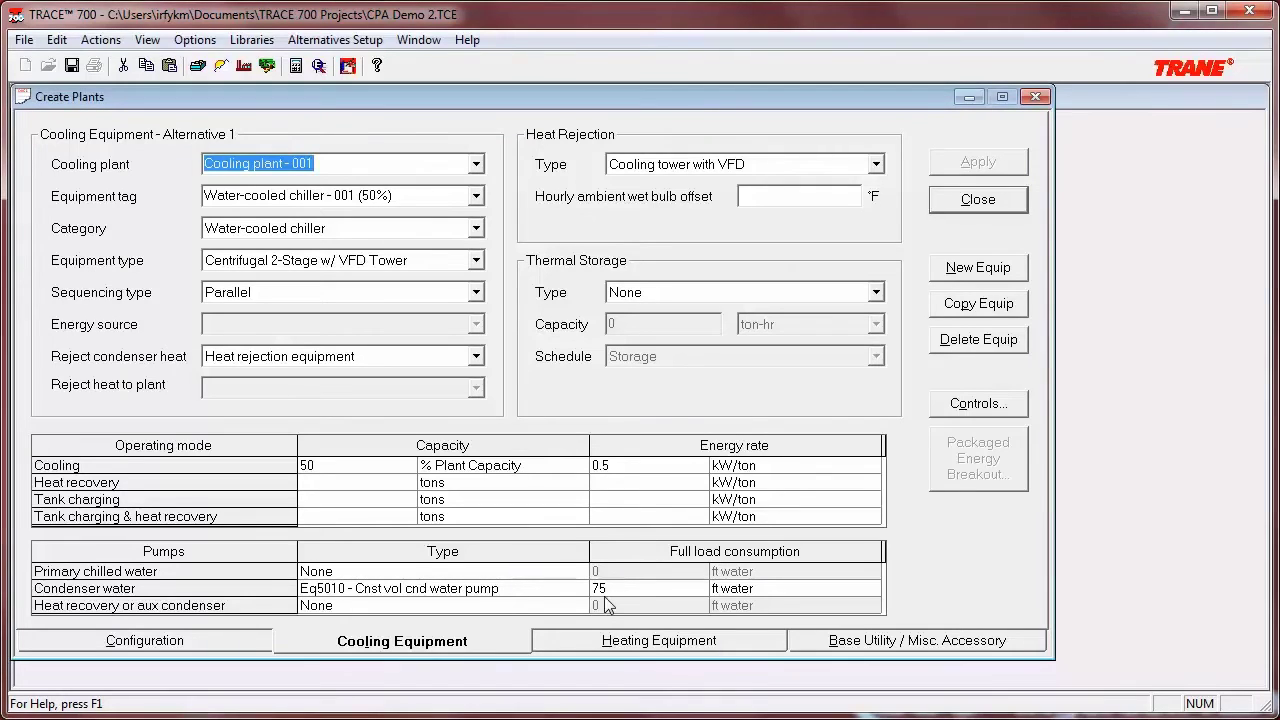
pyautogui.click(477, 261)
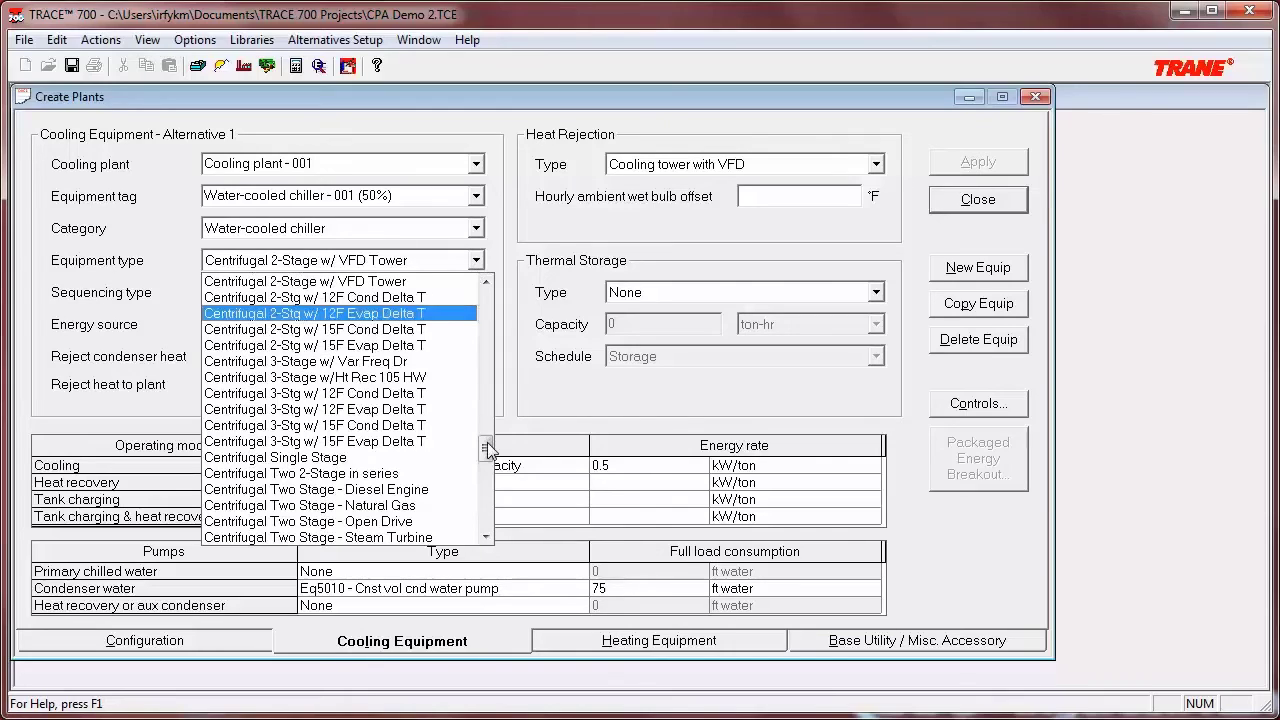
pyautogui.scroll(-4, 490, 452)
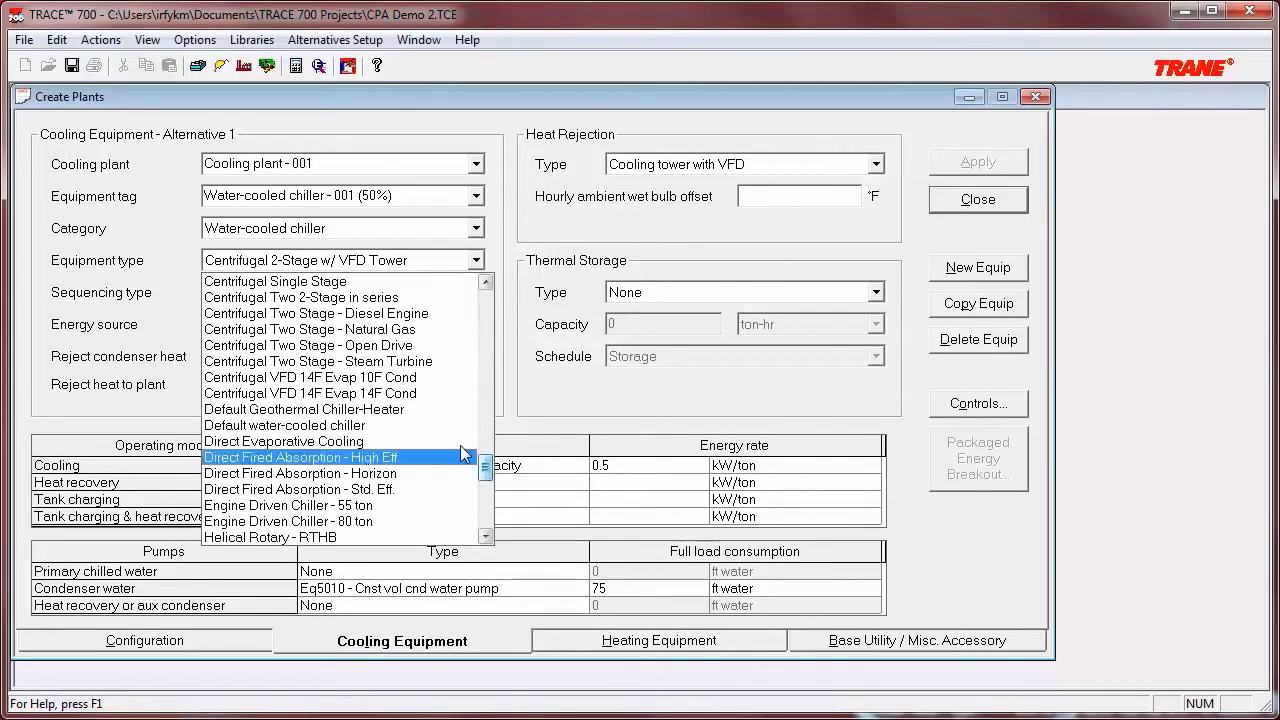
pyautogui.click(436, 380)
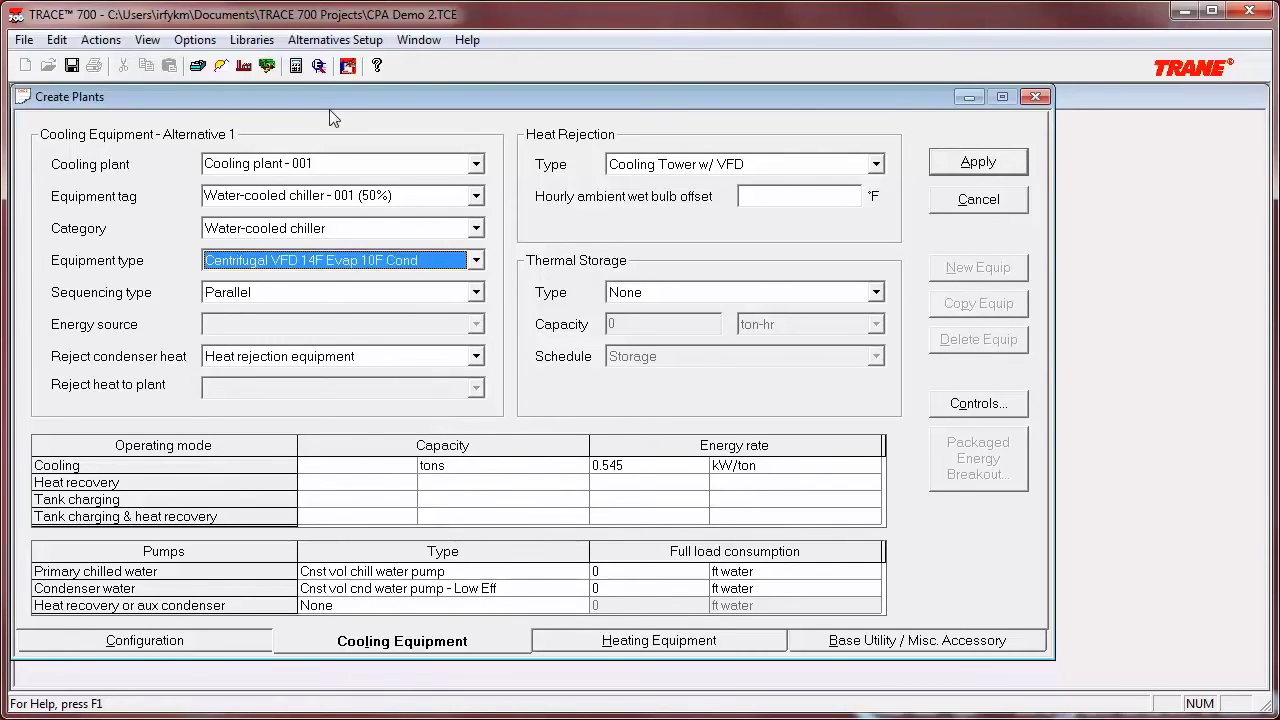
pyautogui.click(344, 74)
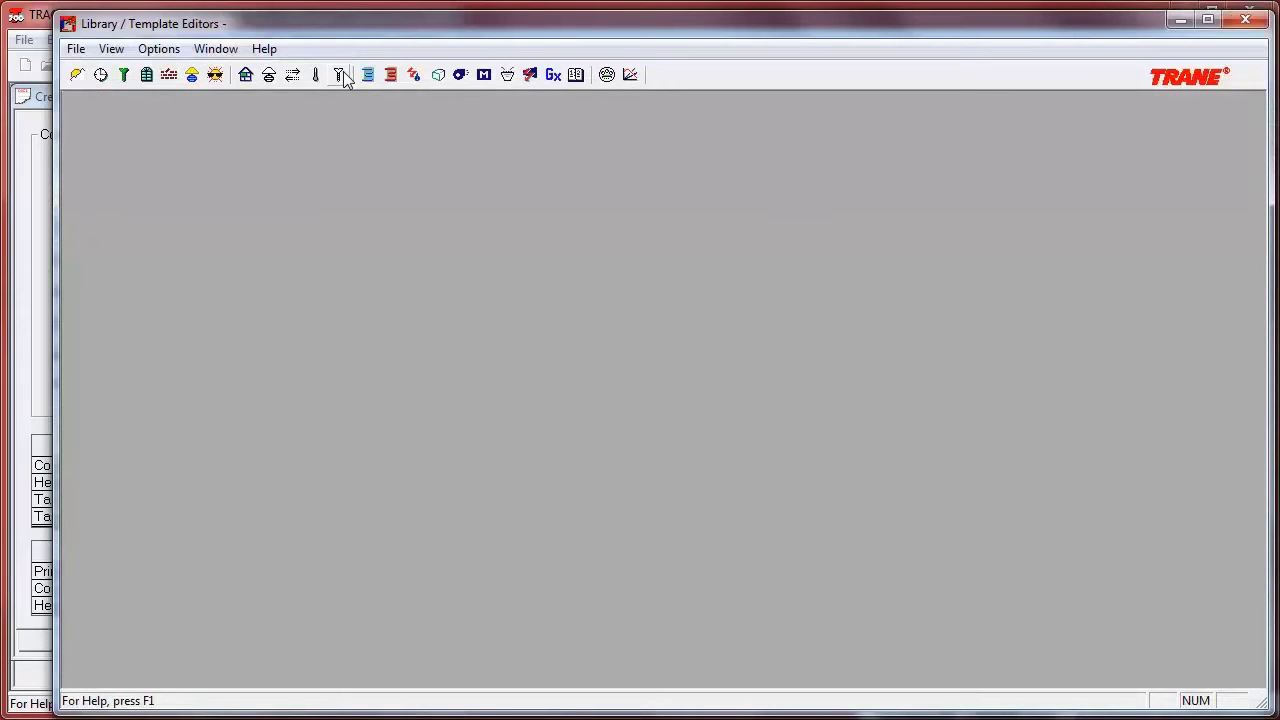
pyautogui.click(367, 76)
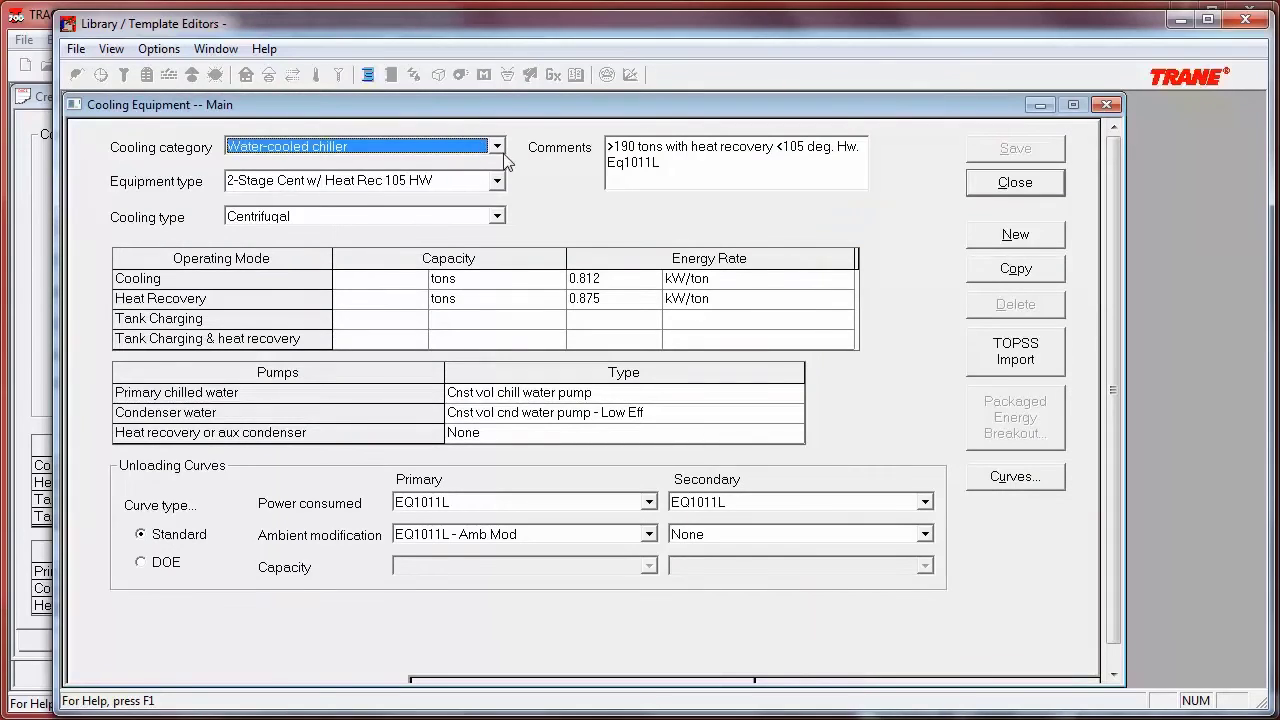
pyautogui.click(497, 181)
pyautogui.moveTo(501, 217); pyautogui.dragTo(500, 470)
pyautogui.click(455, 418)
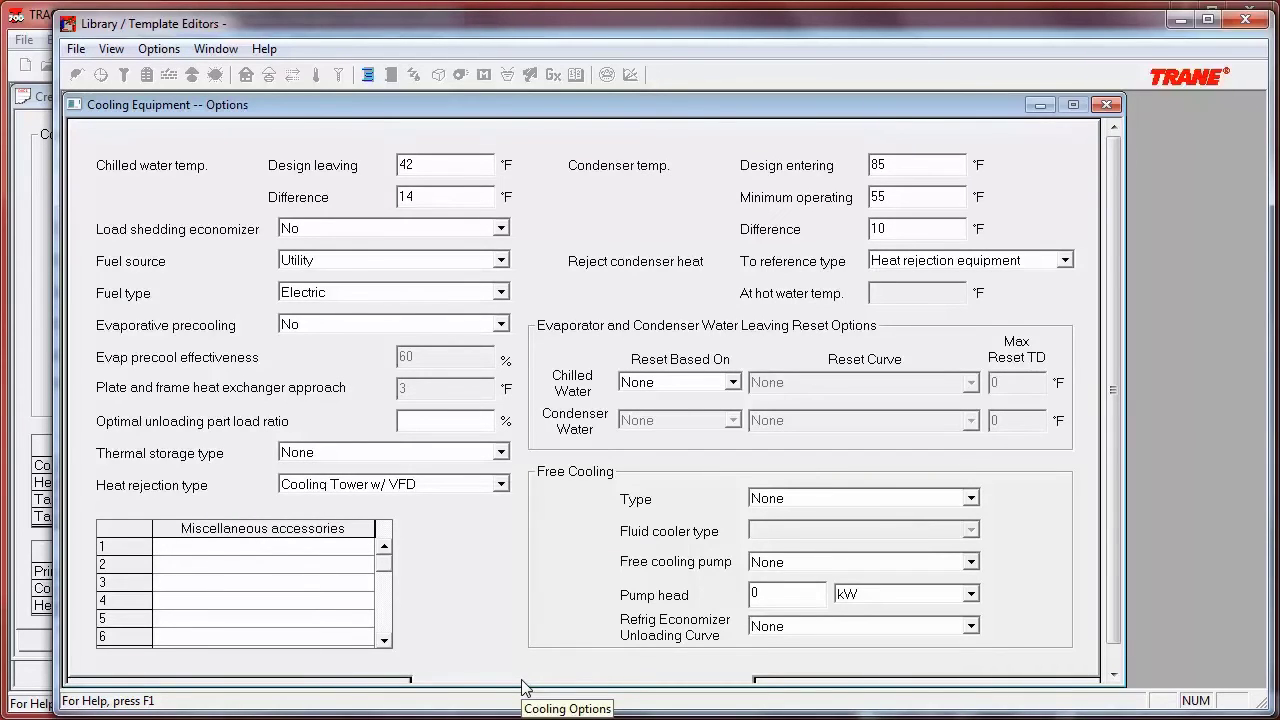
pyautogui.click(395, 687)
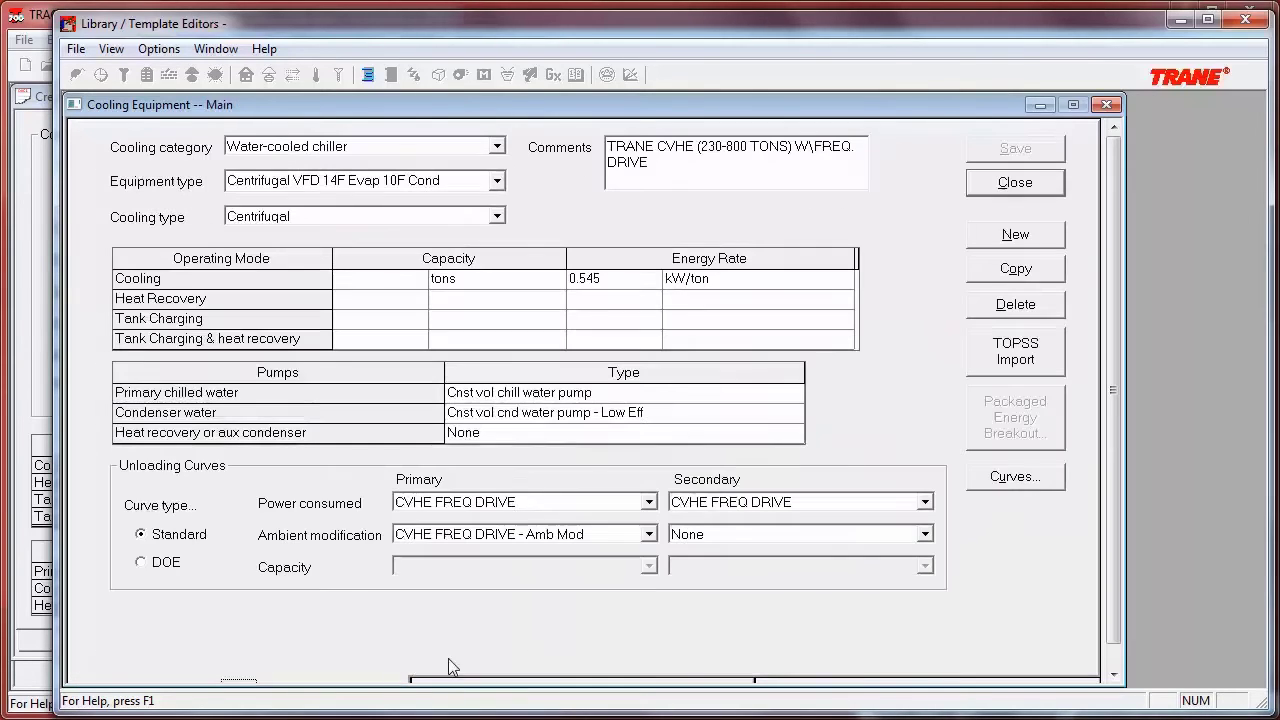
pyautogui.click(1031, 184)
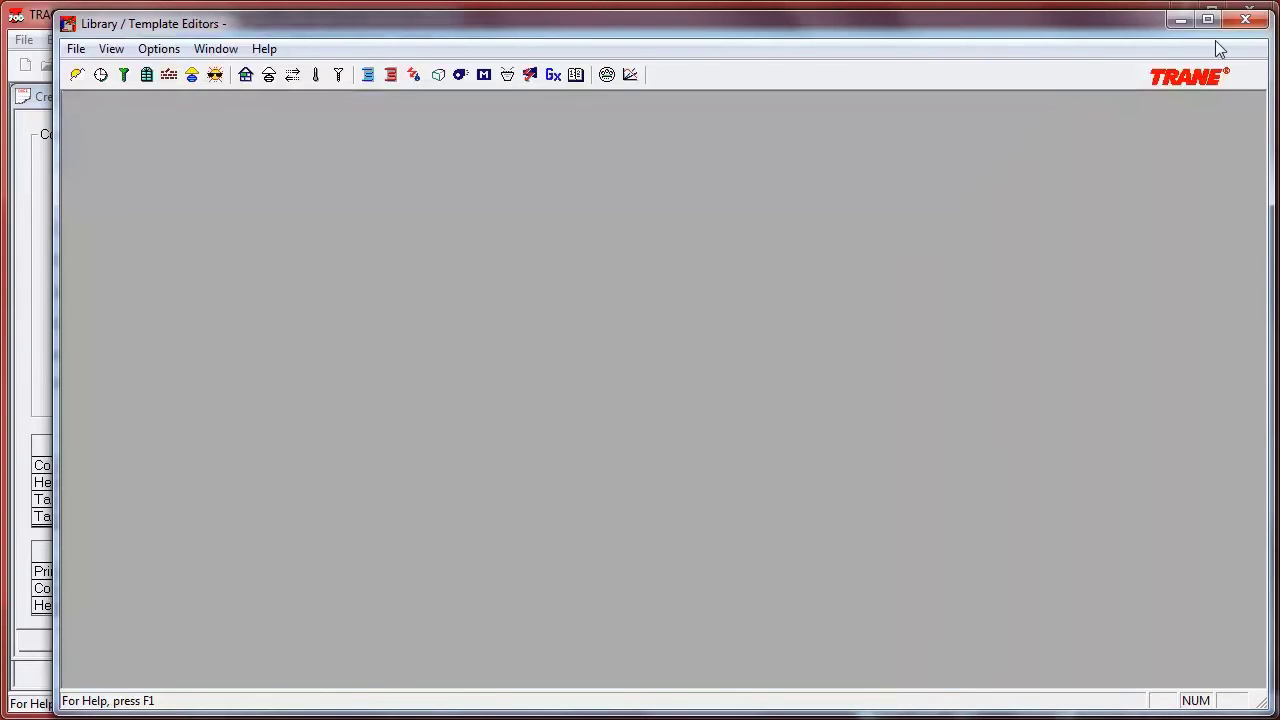
# - Close the library editors and set the chiller's cooling capacity to 50 % Plant Capacity
pyautogui.click(1245, 19)
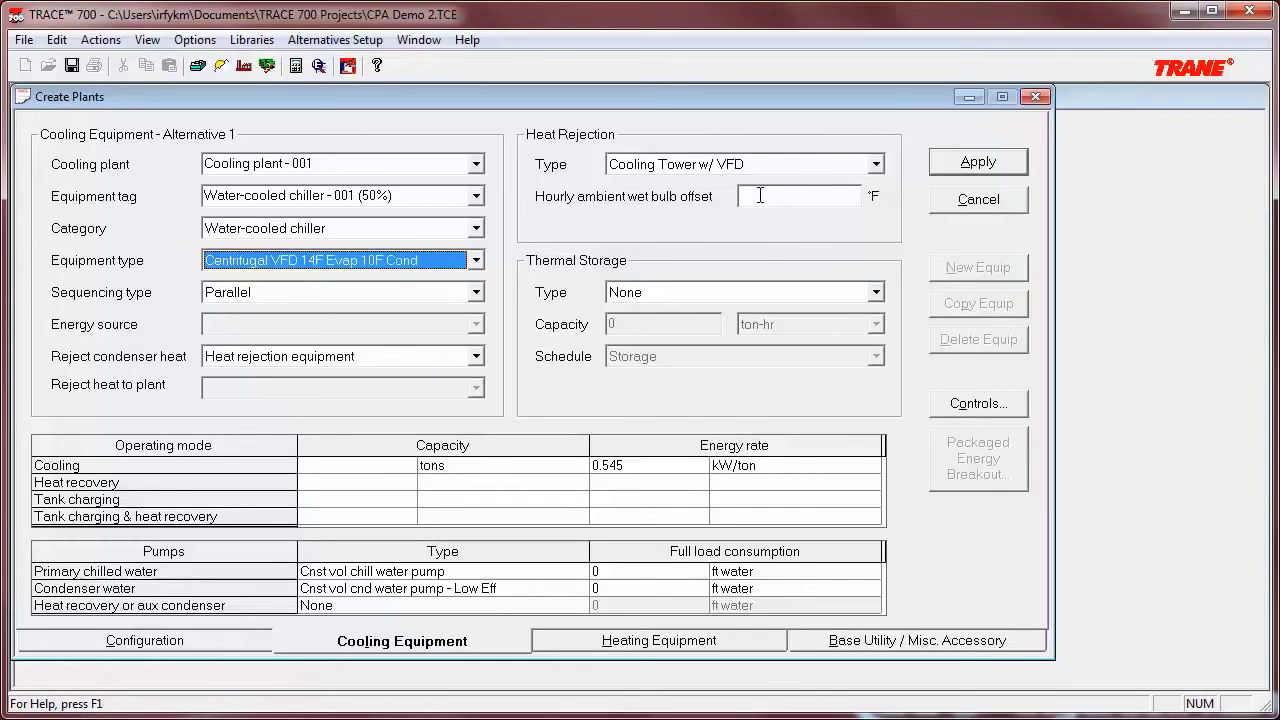
pyautogui.click(380, 465)
pyautogui.write('50')
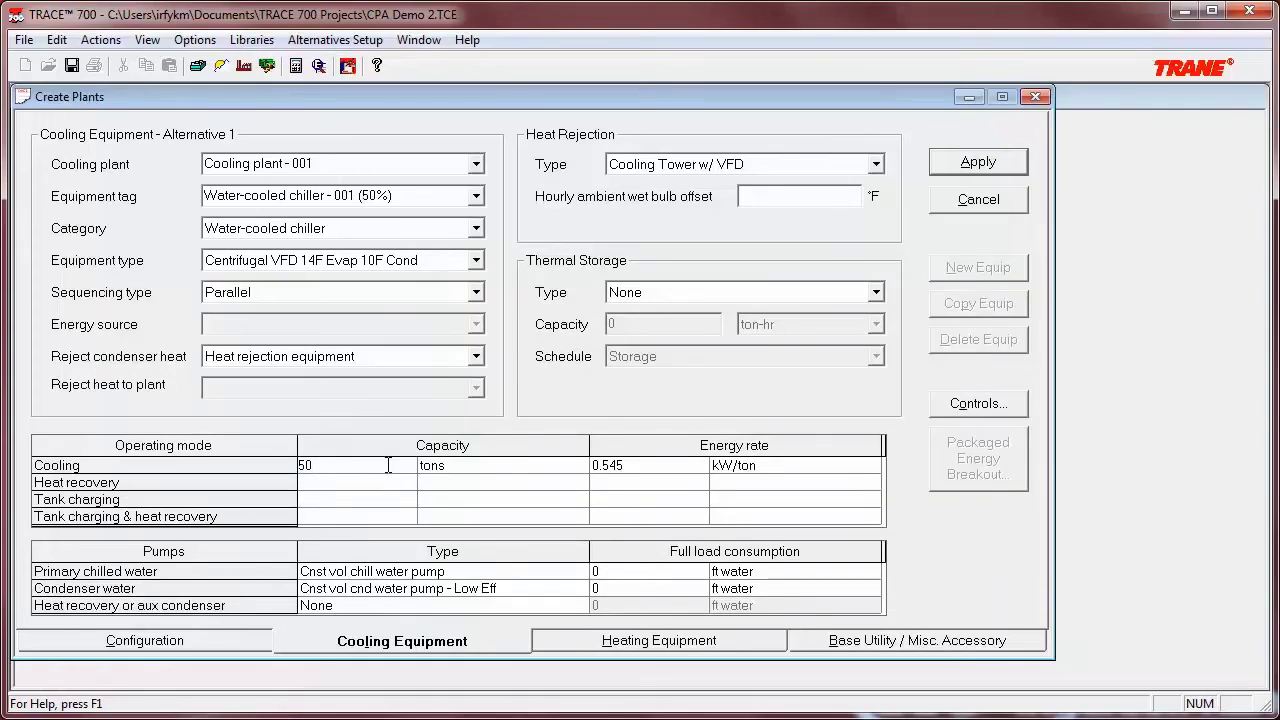
pyautogui.click(580, 465)
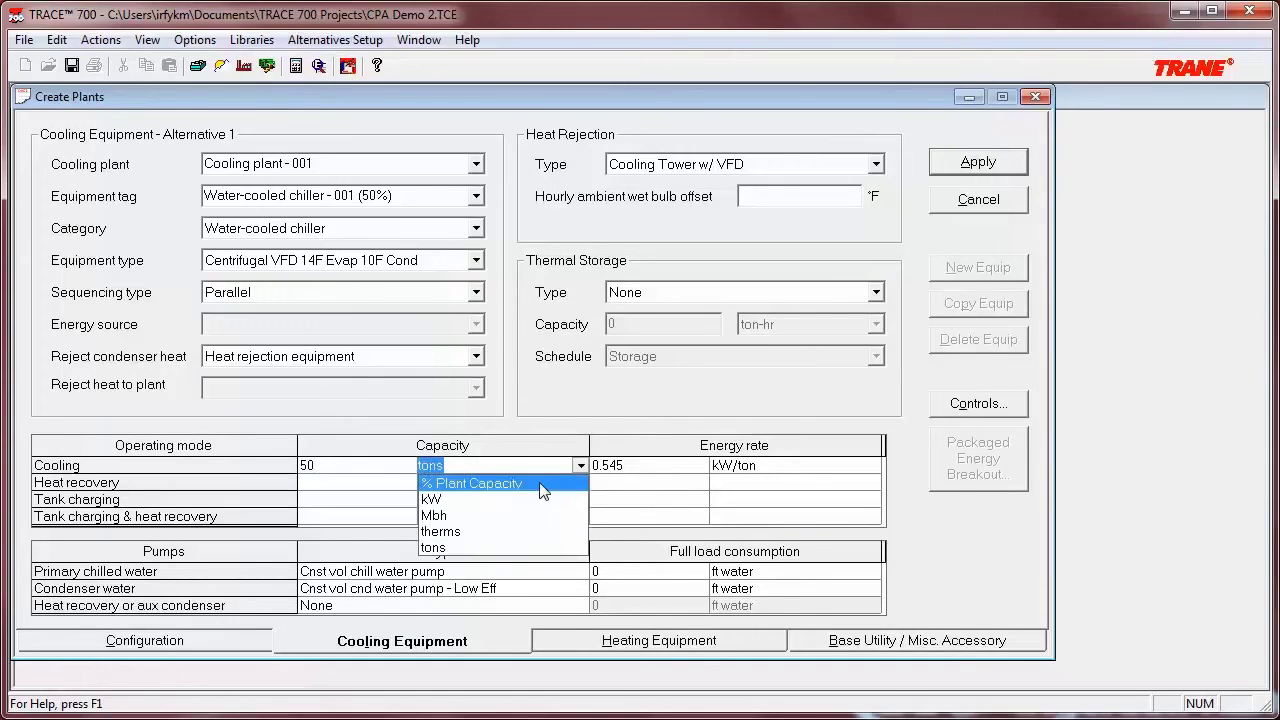
pyautogui.click(541, 484)
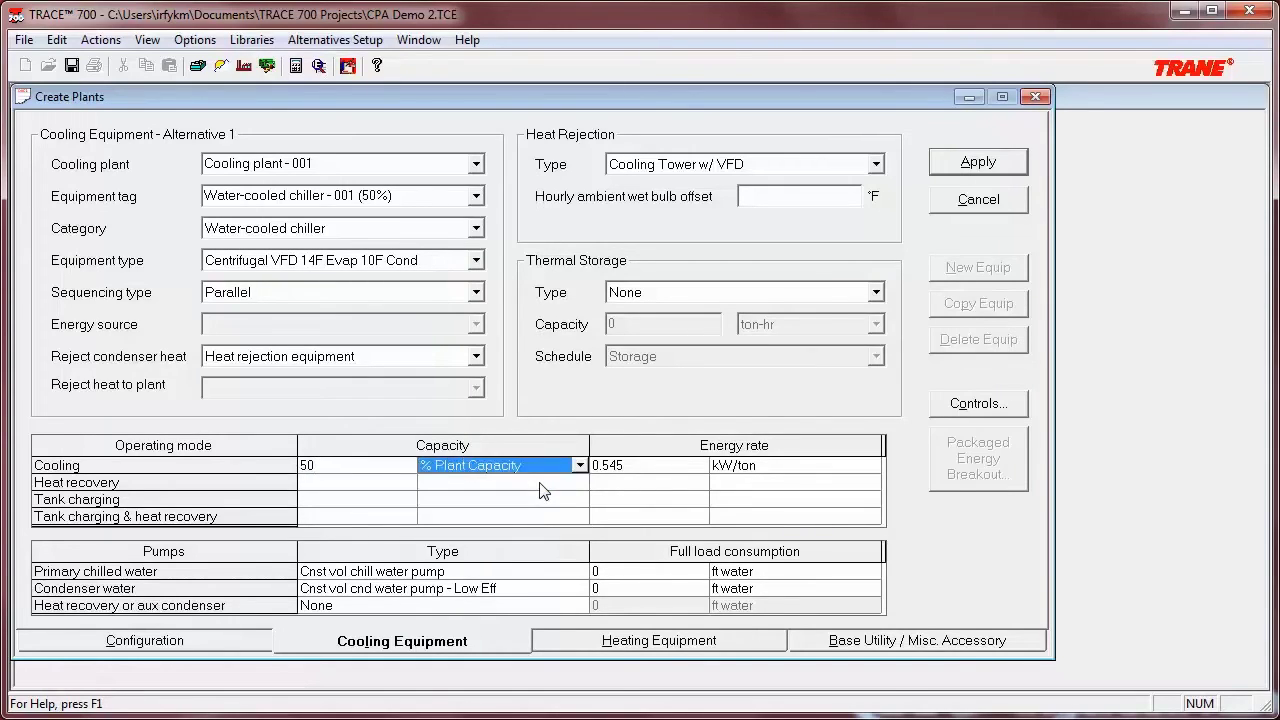
# - Set the condenser water pump full load consumption to 17.5 kW
pyautogui.click(611, 588)
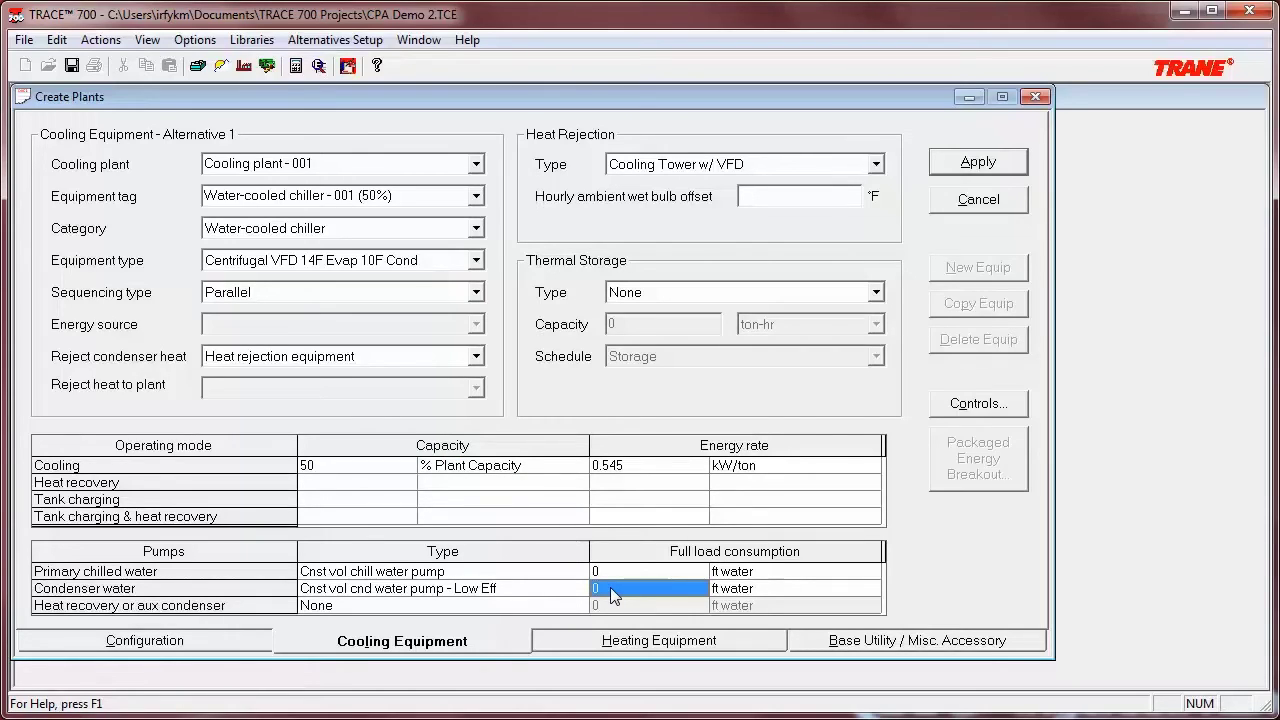
pyautogui.write('17.5')
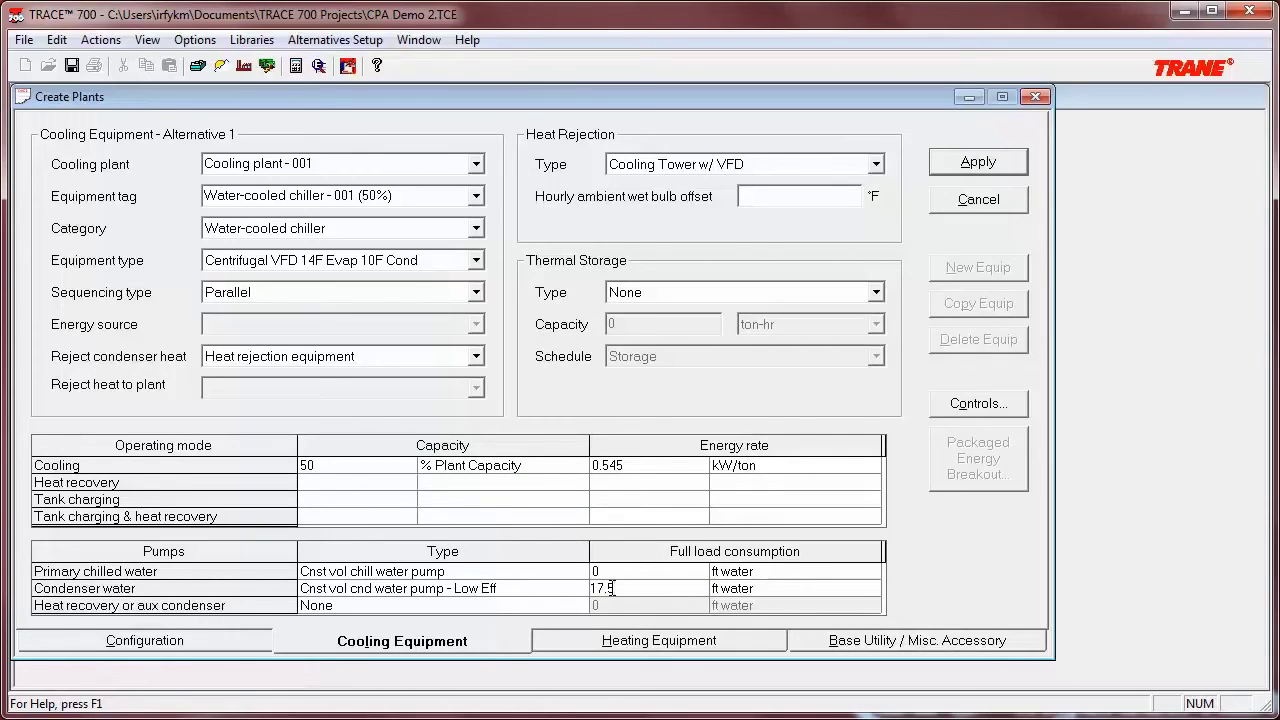
pyautogui.click(787, 596)
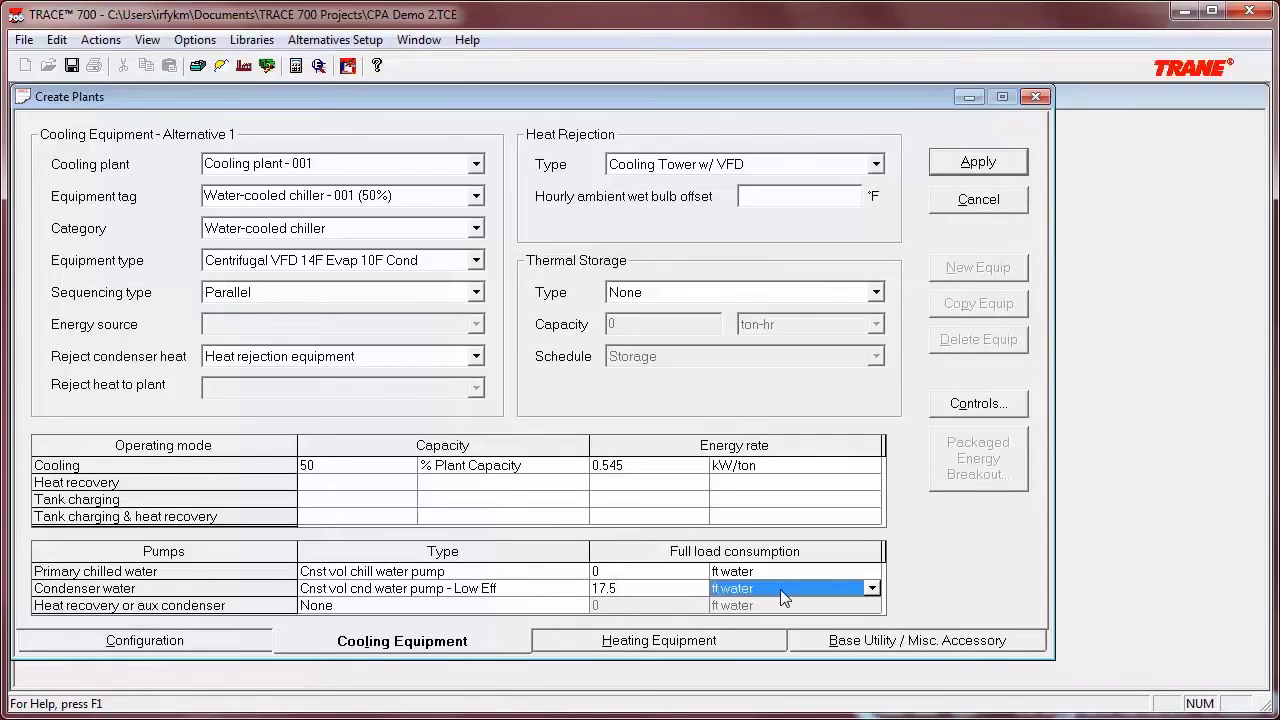
pyautogui.click(870, 589)
pyautogui.click(738, 623)
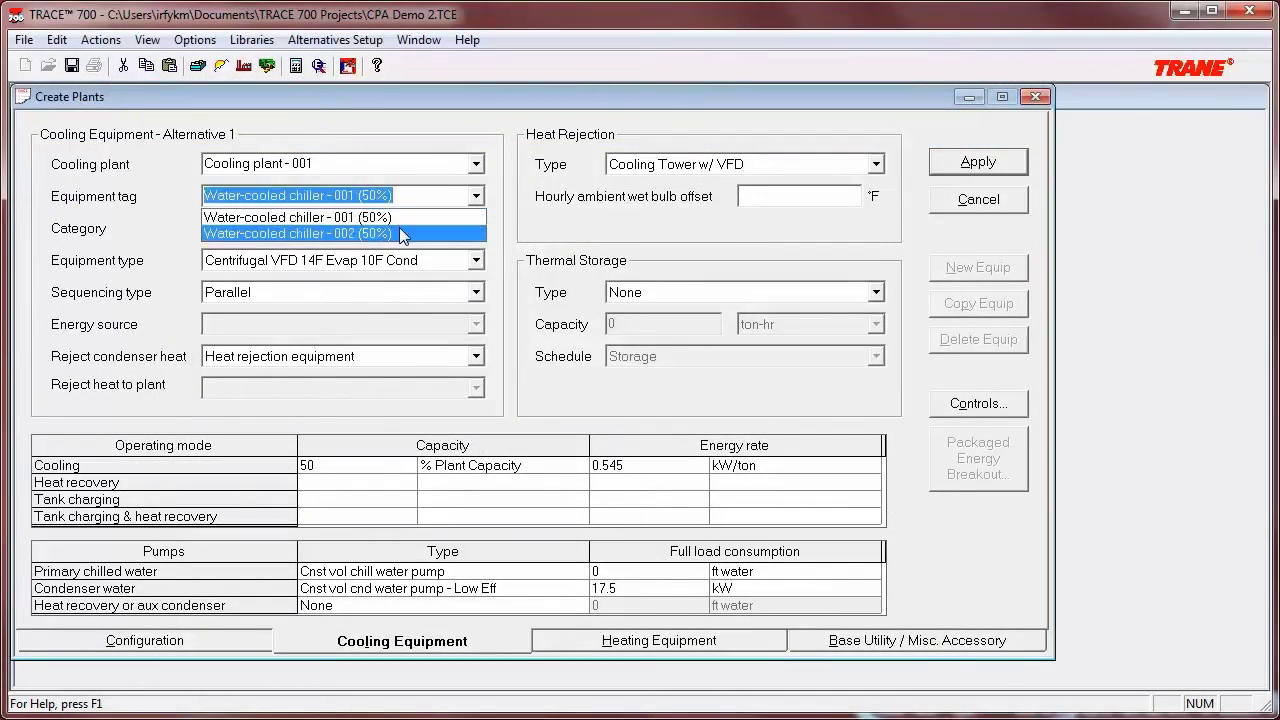
# - Save chiller 001's changes and set Water-cooled chiller - 002 to Centrifugal VFD 14F Evap 10F Cond
pyautogui.click(399, 227)
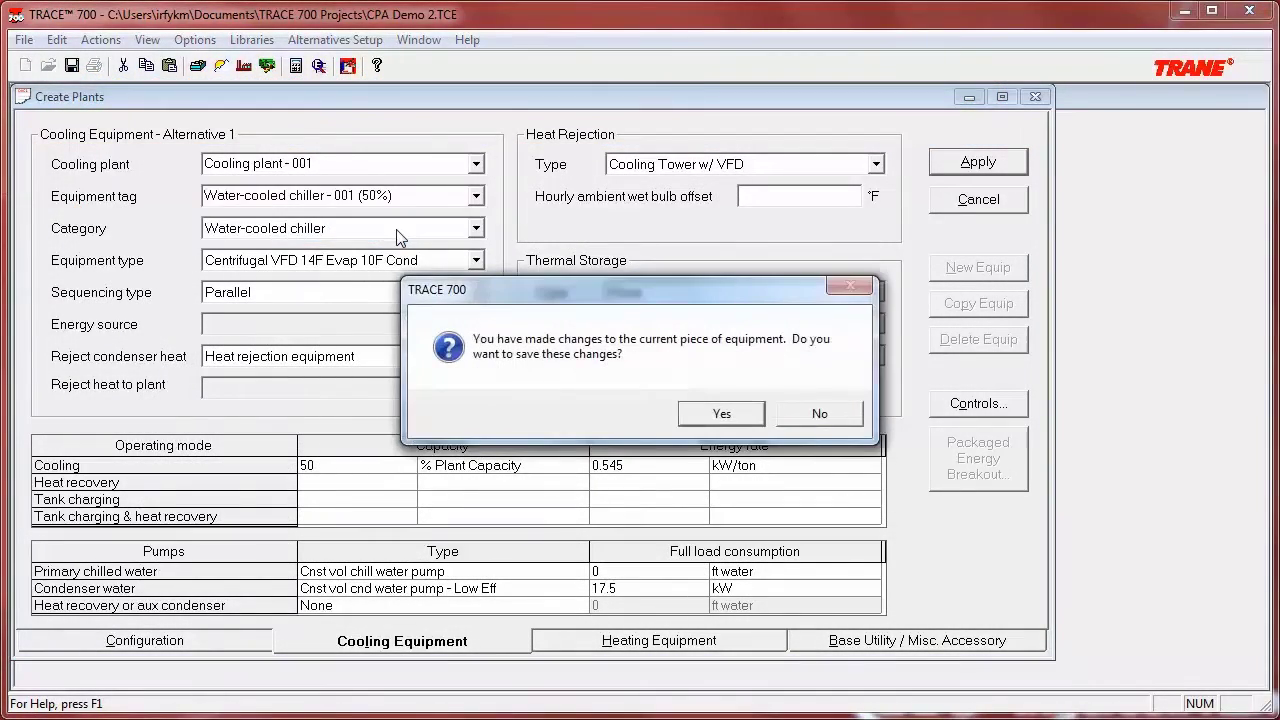
pyautogui.click(721, 413)
pyautogui.click(476, 261)
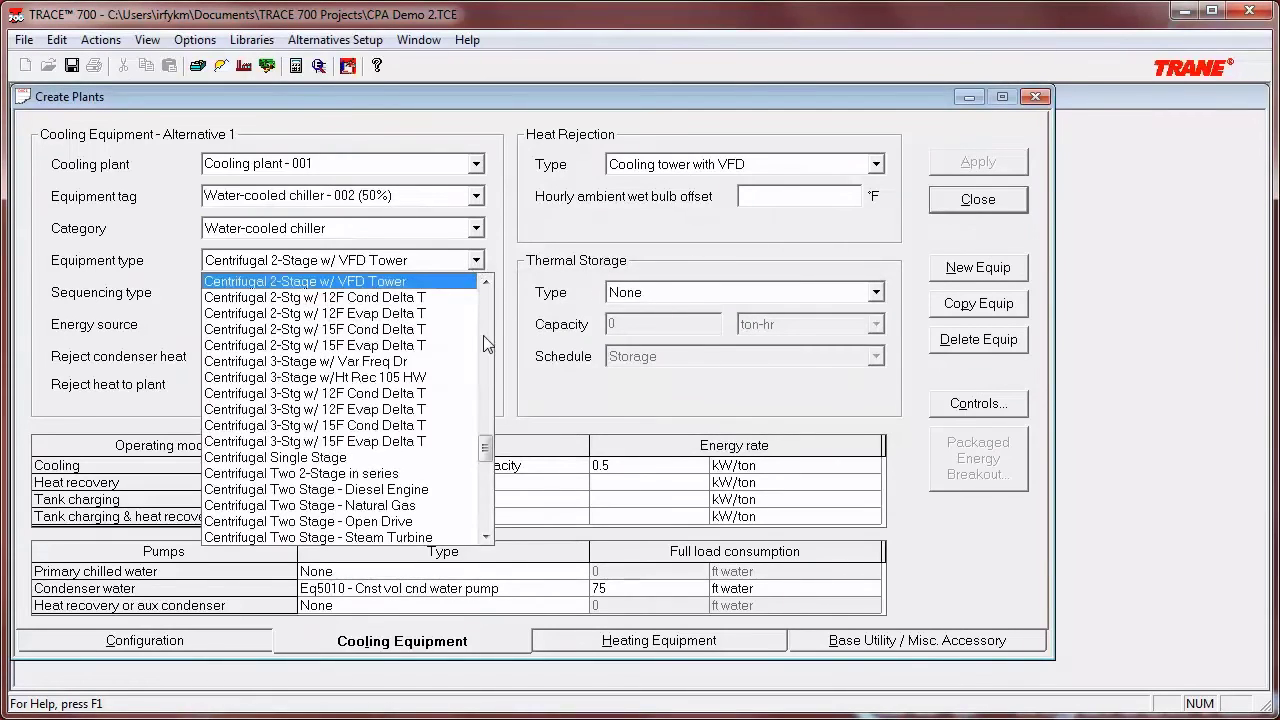
pyautogui.moveTo(487, 457); pyautogui.dragTo(487, 478)
pyautogui.click(421, 396)
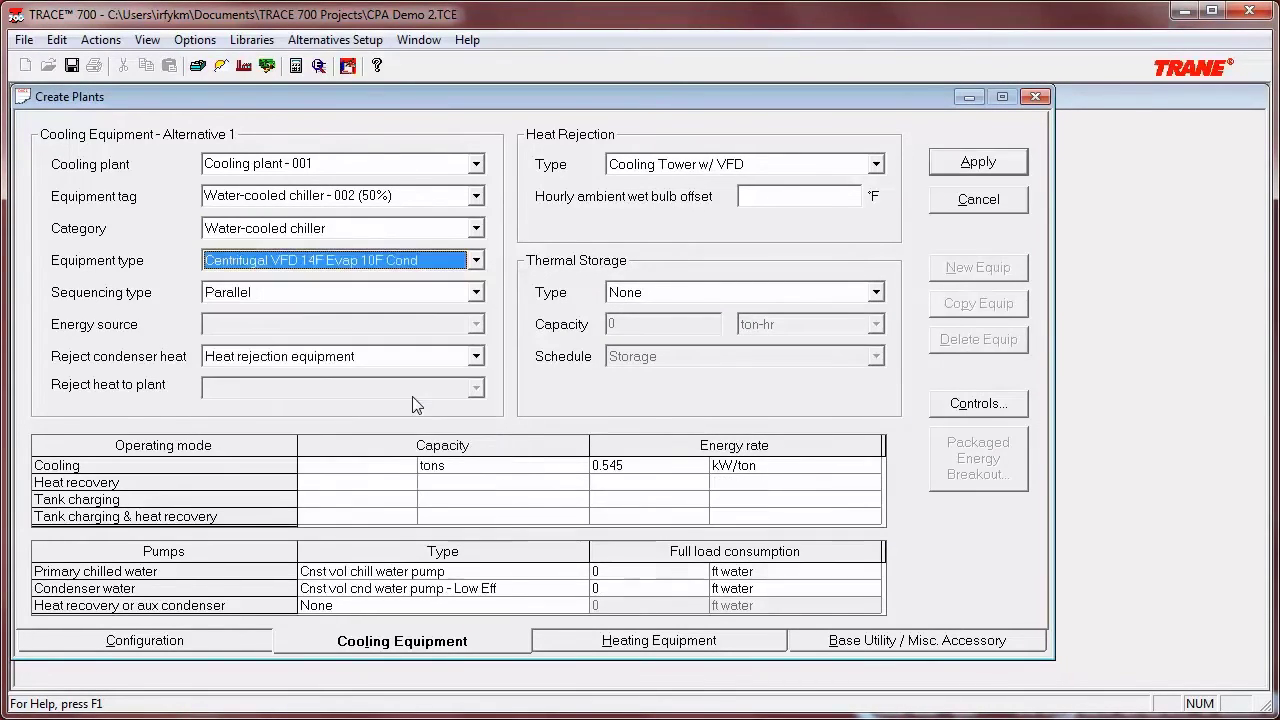
# - Set chiller 002's cooling capacity to 50 % Plant Capacity
pyautogui.click(372, 466)
pyautogui.write('50')
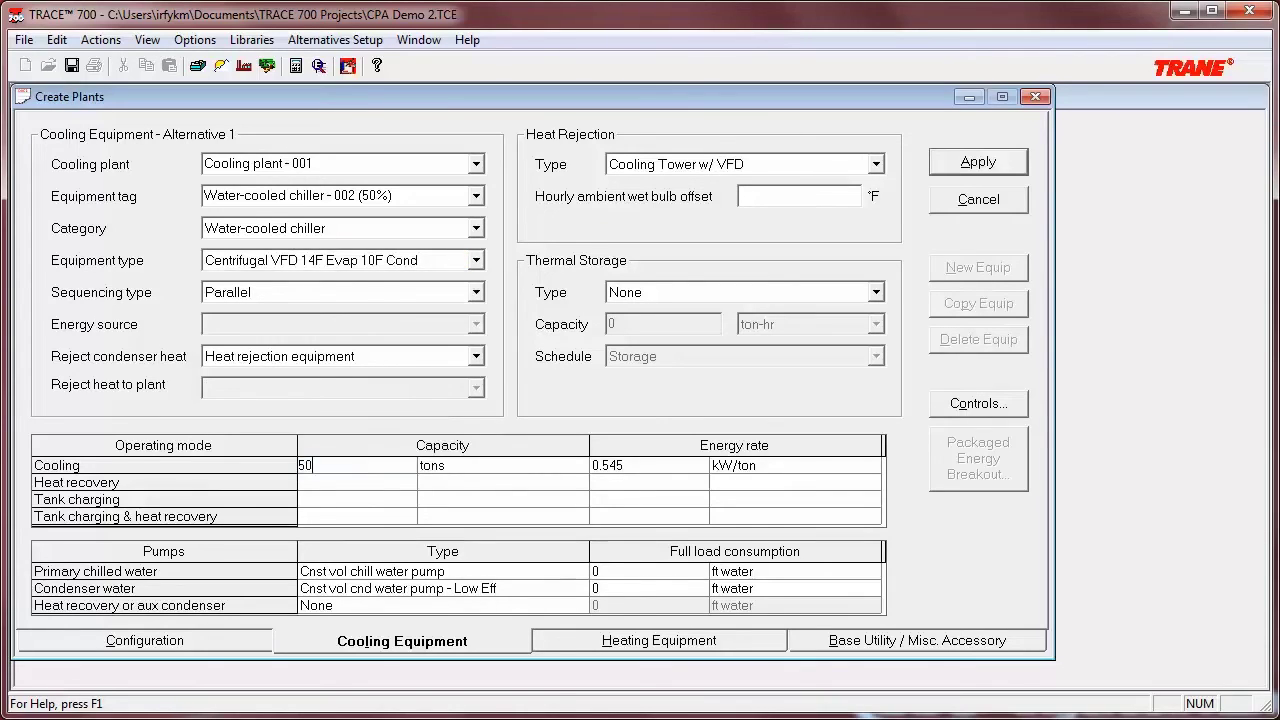
pyautogui.click(455, 466)
pyautogui.click(580, 466)
pyautogui.click(543, 485)
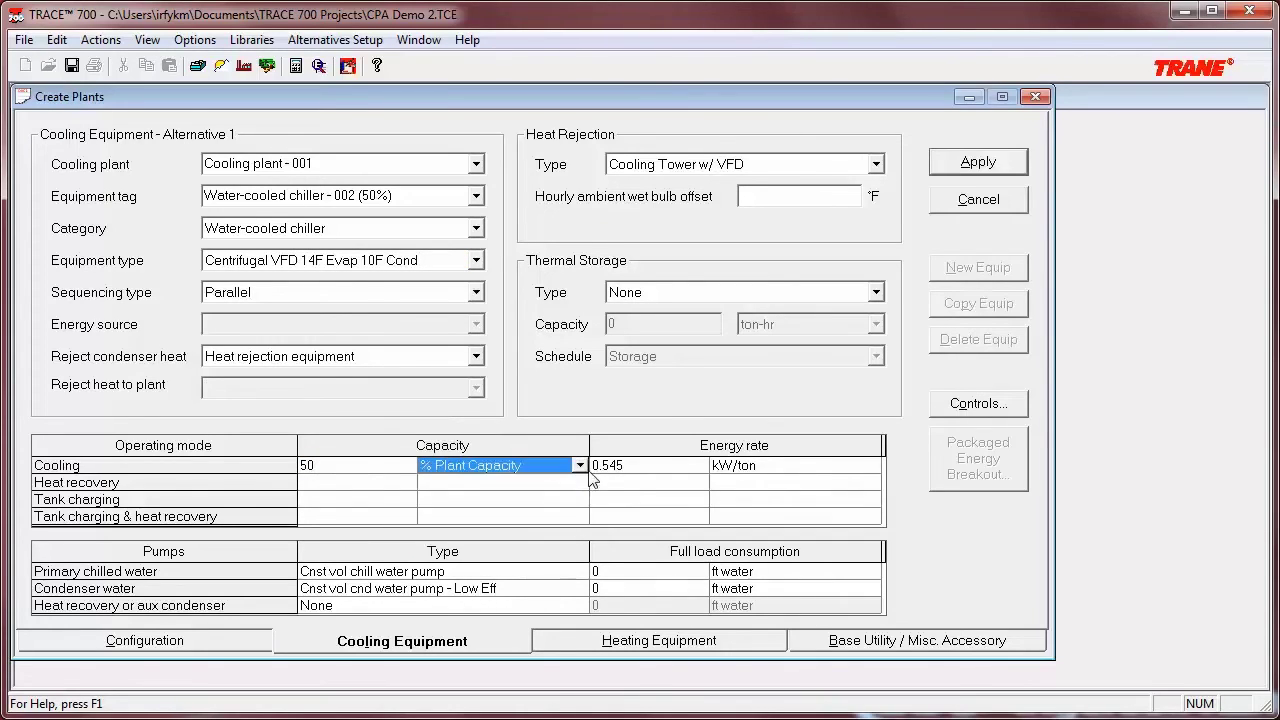
# - Set chiller 002's condenser water pump to 17.5 kW, apply, and close the plant setup
pyautogui.click(621, 588)
pyautogui.write('17.5')
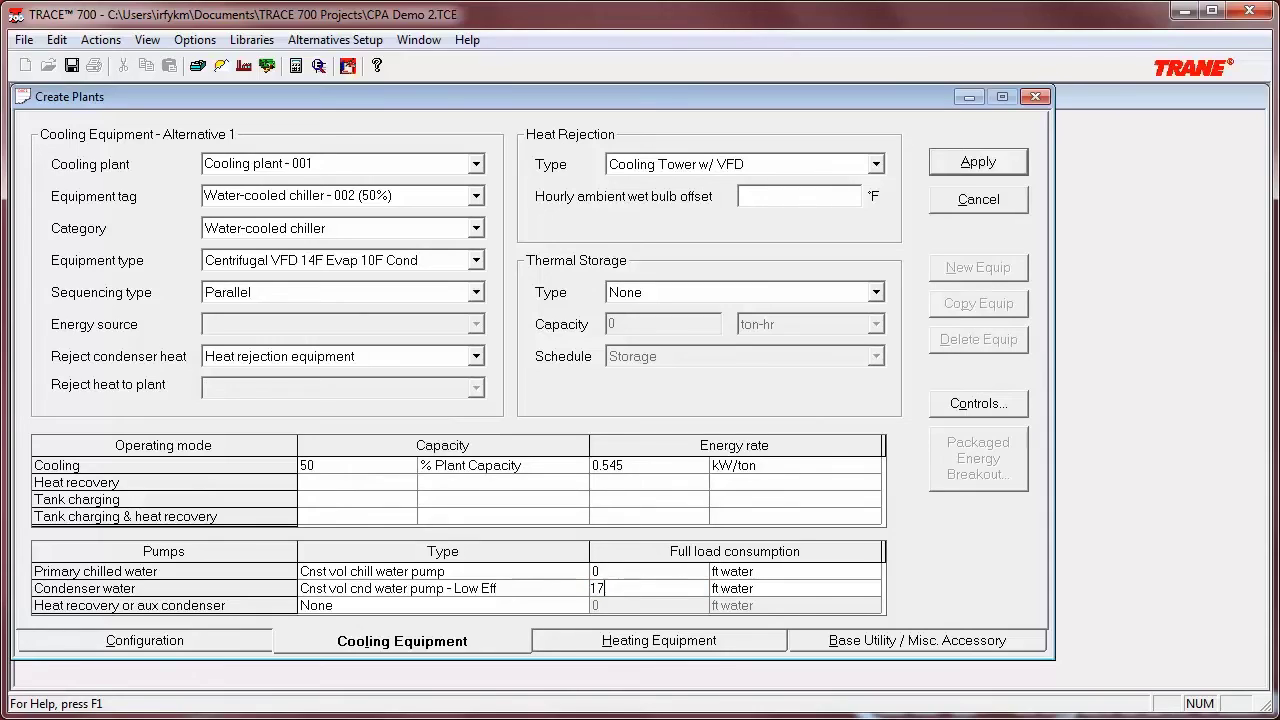
pyautogui.click(741, 590)
pyautogui.click(870, 588)
pyautogui.click(752, 623)
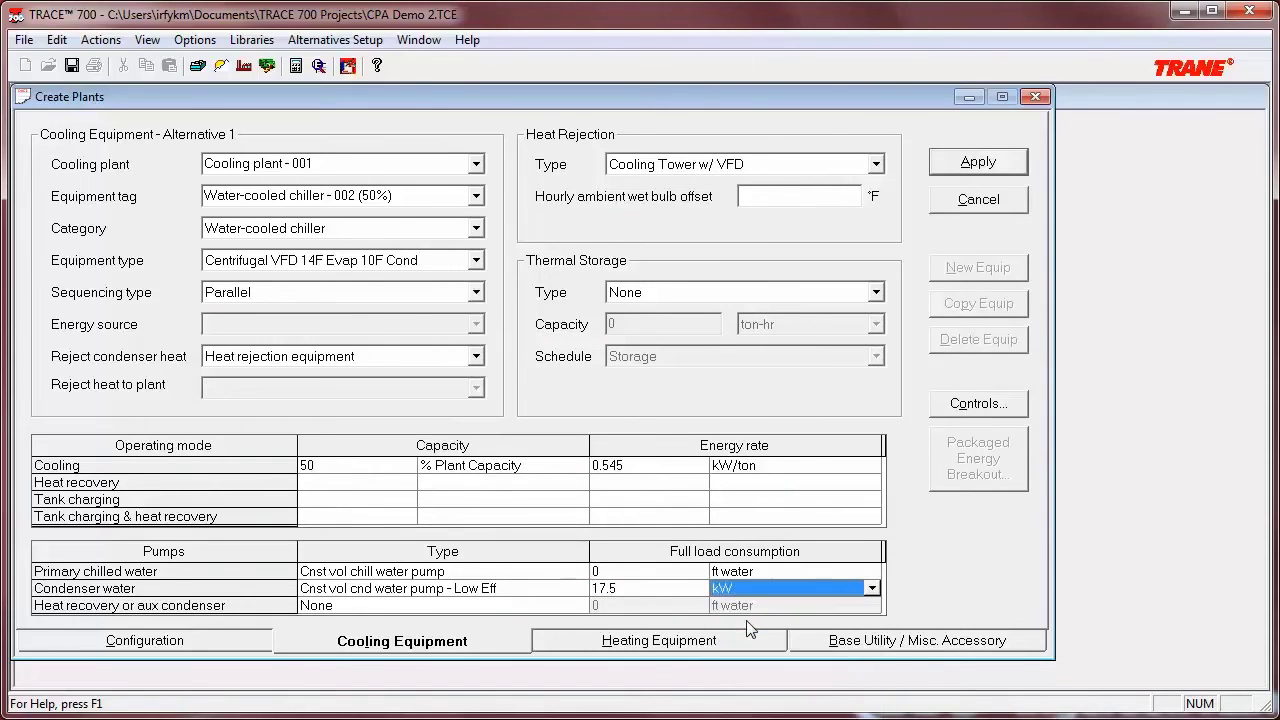
pyautogui.click(976, 162)
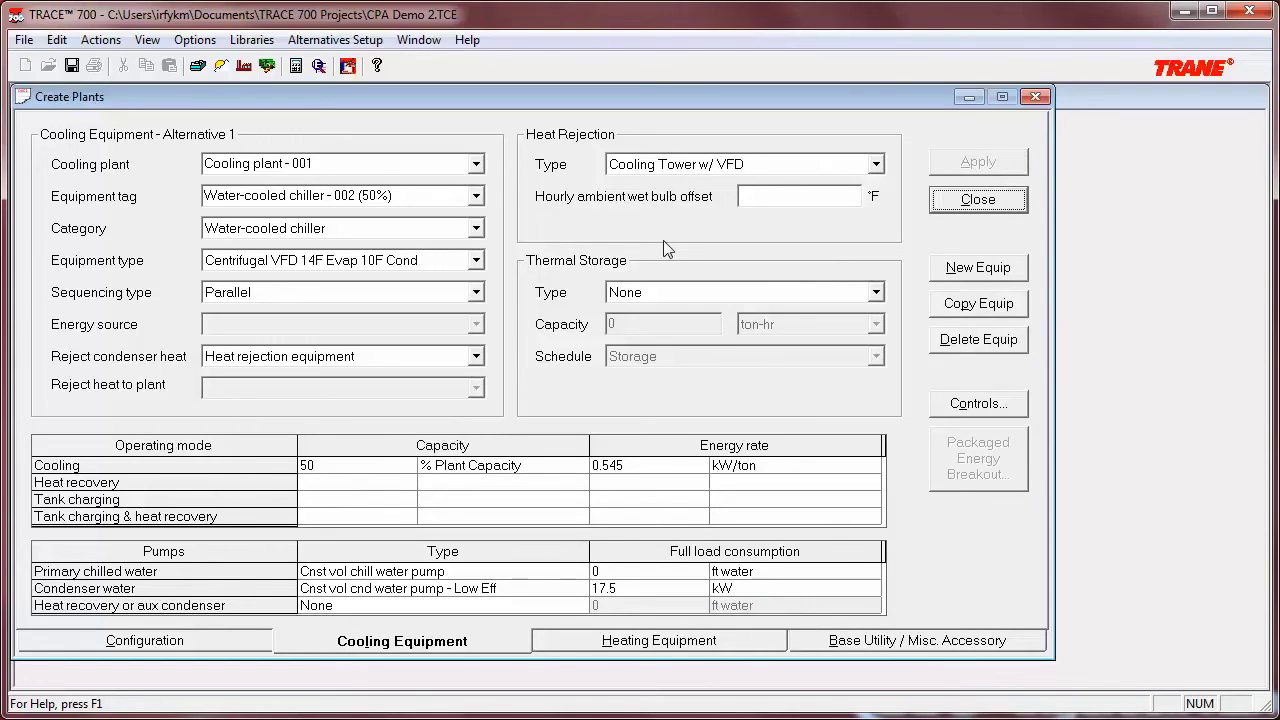
pyautogui.click(978, 200)
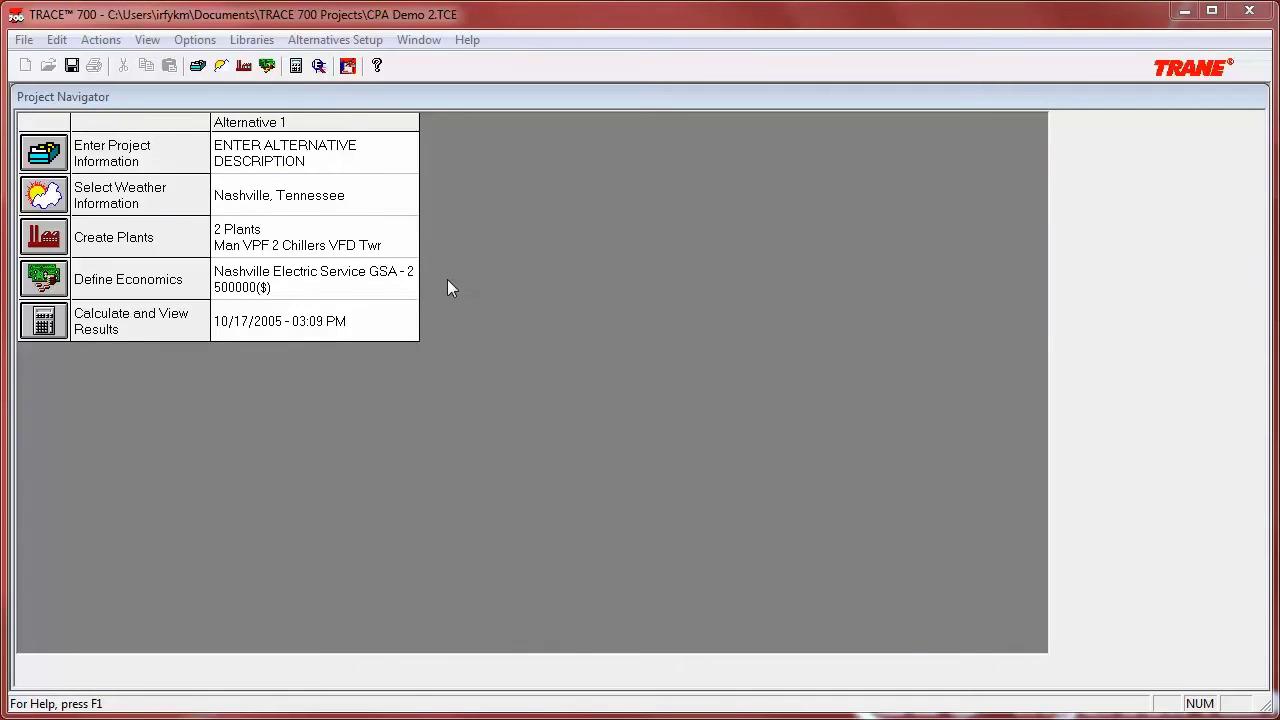
# - Copy Alternative 1 into a new alternative and describe Alternative 1 as 'Standard Condenser Flow'
pyautogui.rightClick(313, 123)
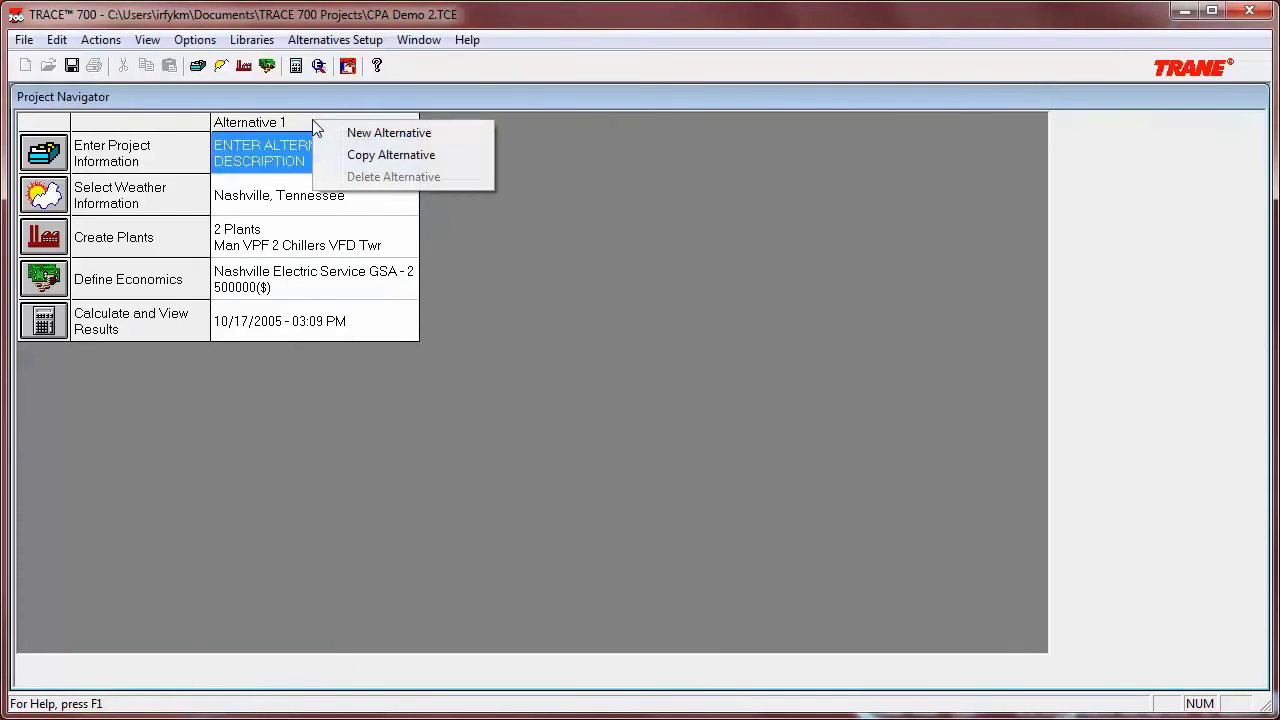
pyautogui.click(375, 156)
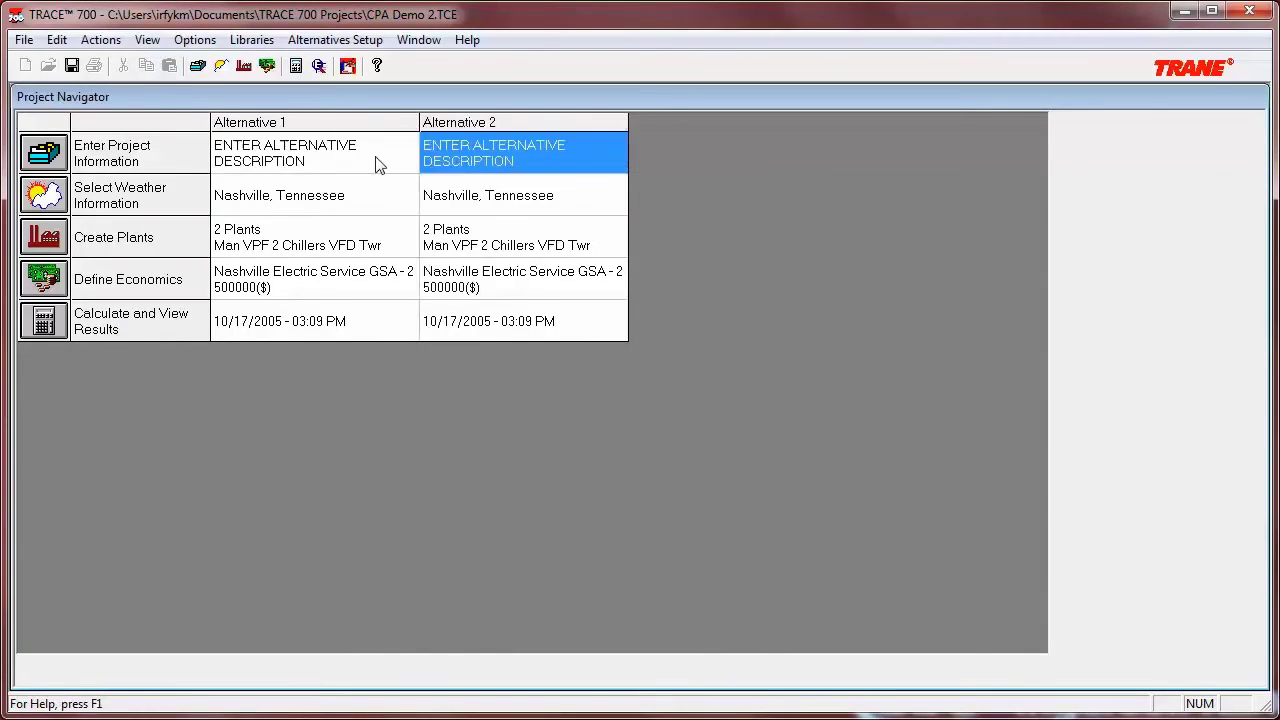
pyautogui.click(300, 162)
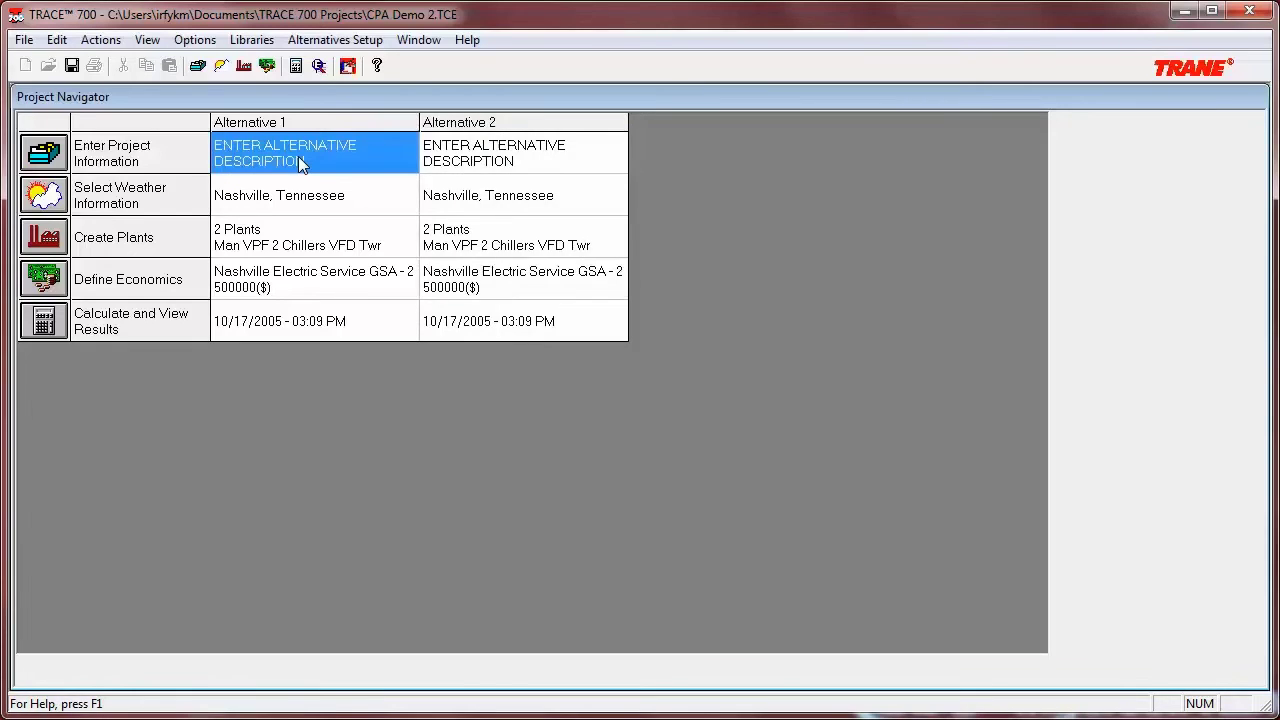
pyautogui.doubleClick(298, 156)
pyautogui.write('Standard Condenser Flow')
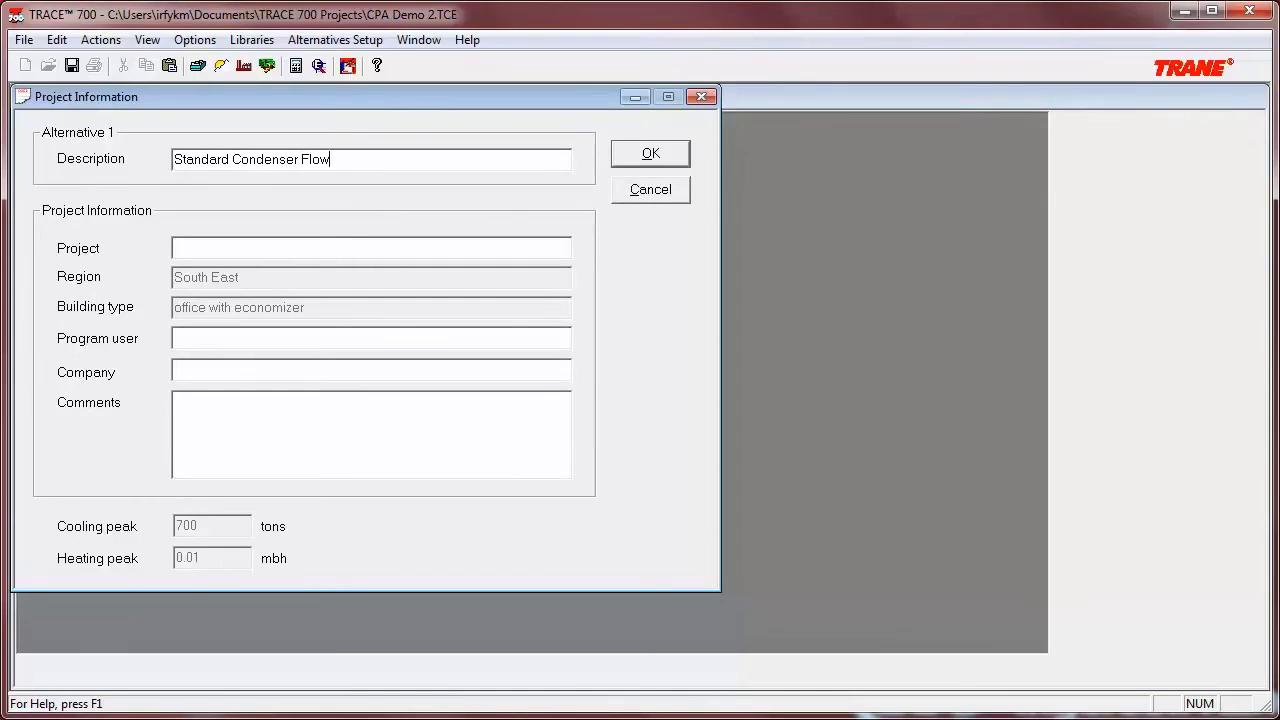
pyautogui.click(652, 156)
# - Describe Alternative 2 as 'ASHRAE GreenGuide Cond Water Flow'
pyautogui.doubleClick(473, 146)
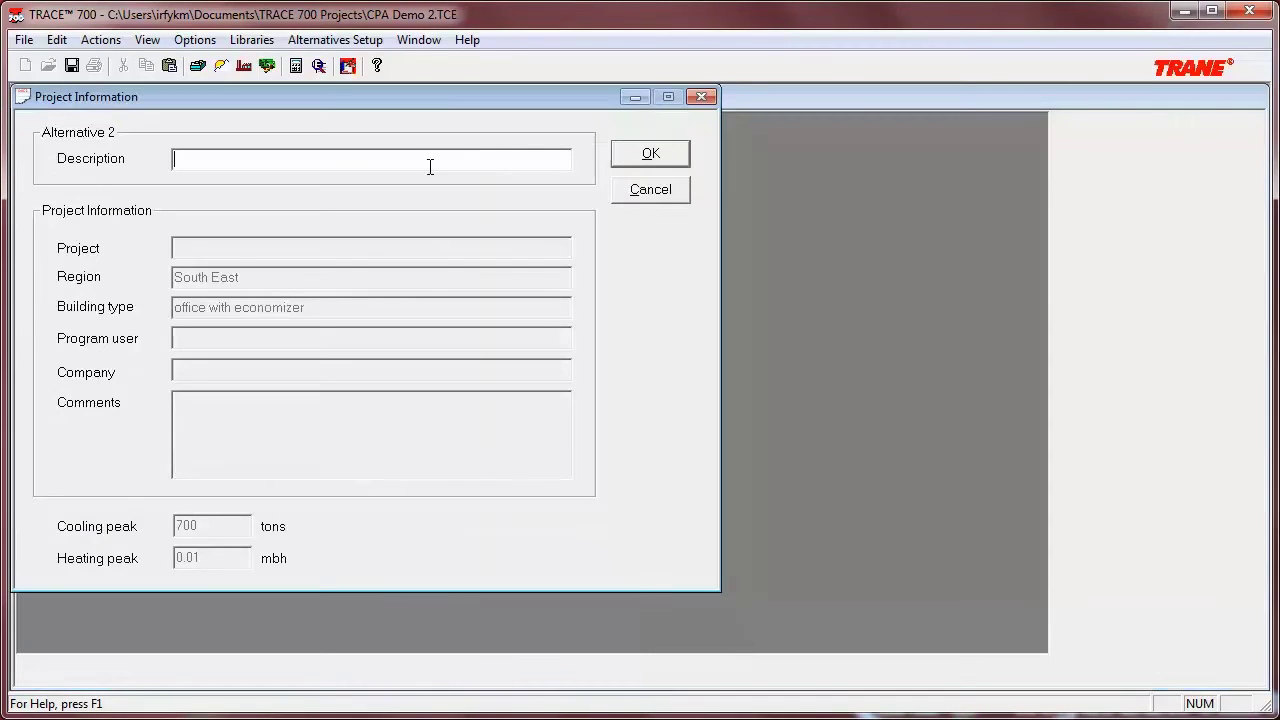
pyautogui.write('ASHRAE GreenGuide Co')
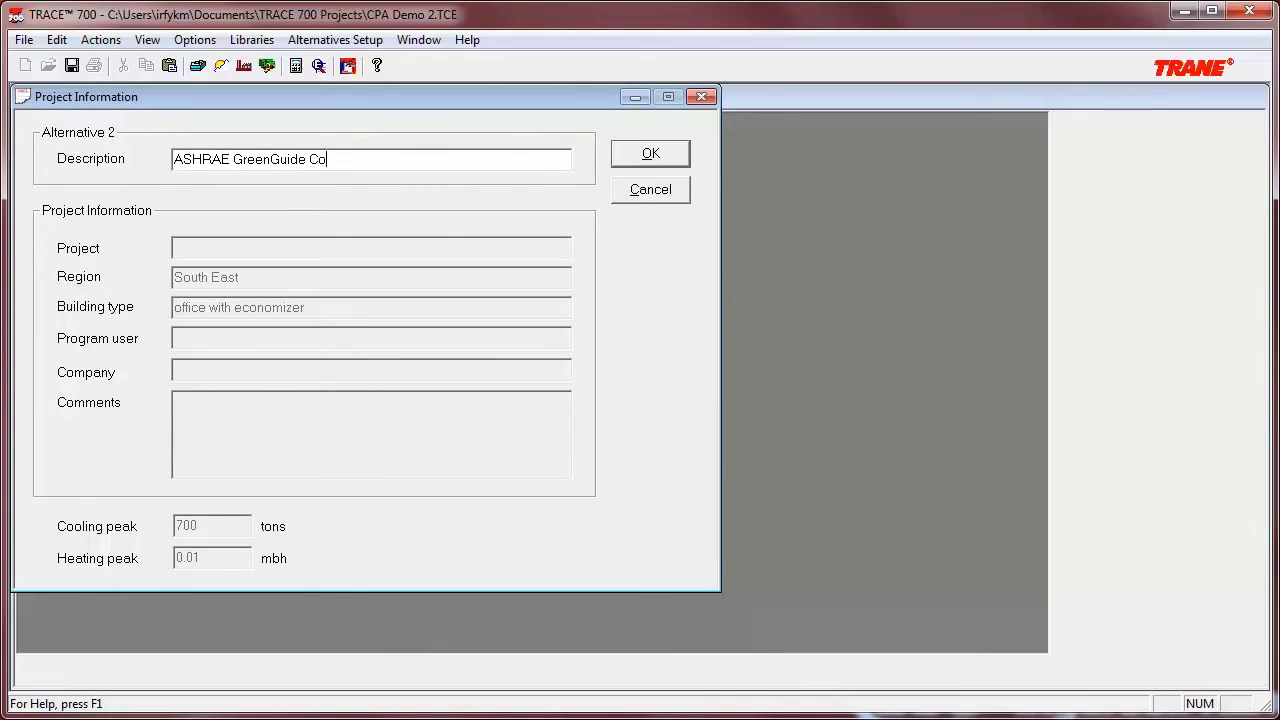
pyautogui.write('nd Water Flow')
pyautogui.click(645, 155)
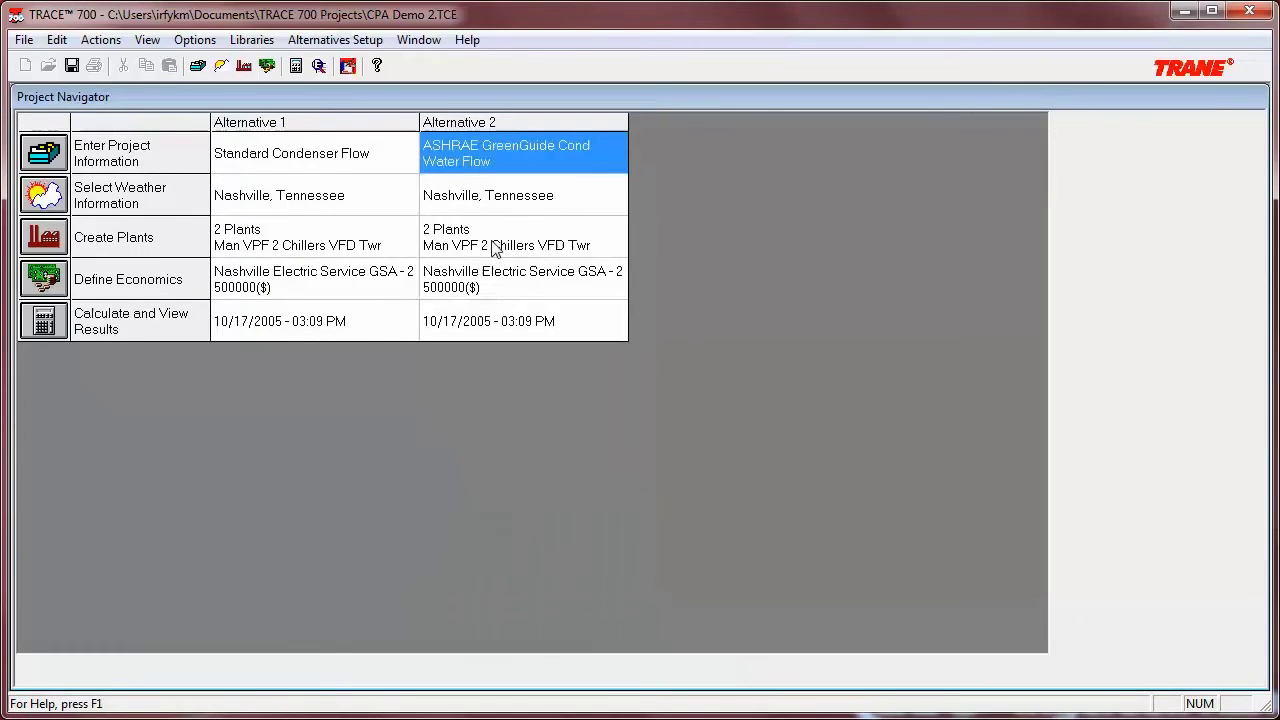
# - Open Alternative 2's Create Plants, preview the Decoupled 2 Chillers and Decoupled 3 Chillers VFD Twr configurations, then cancel
pyautogui.doubleClick(495, 248)
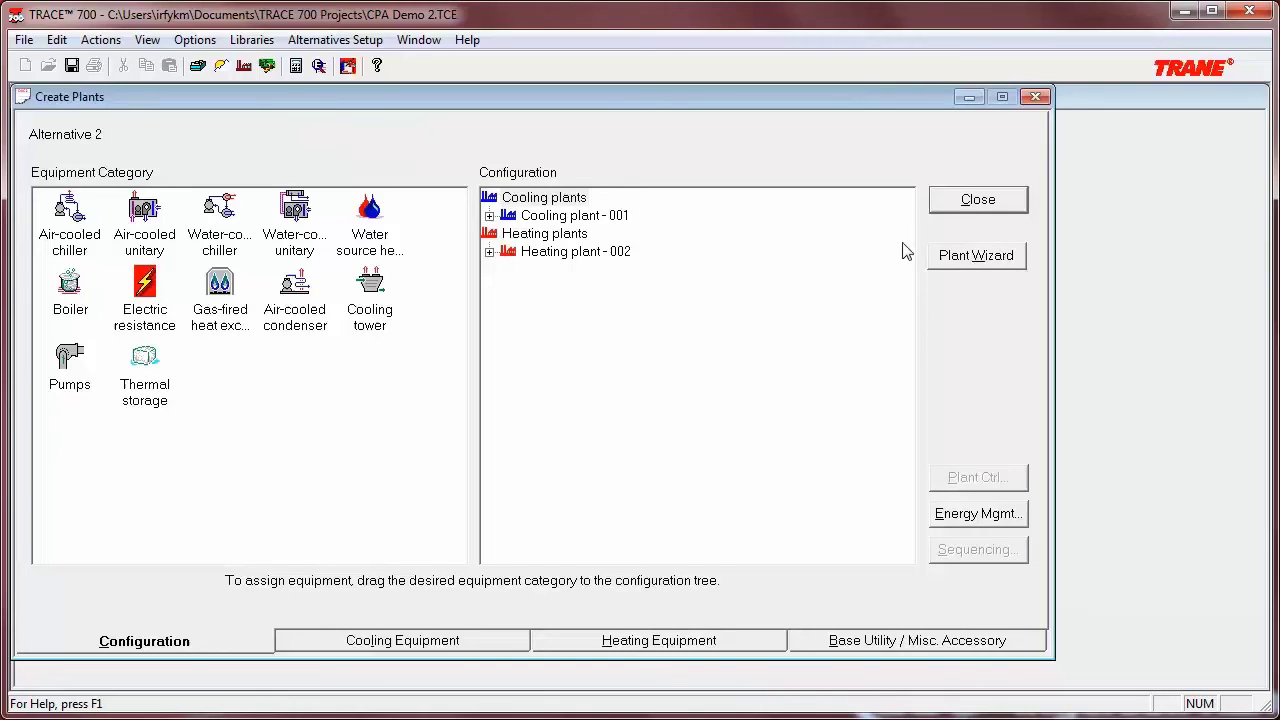
pyautogui.click(986, 257)
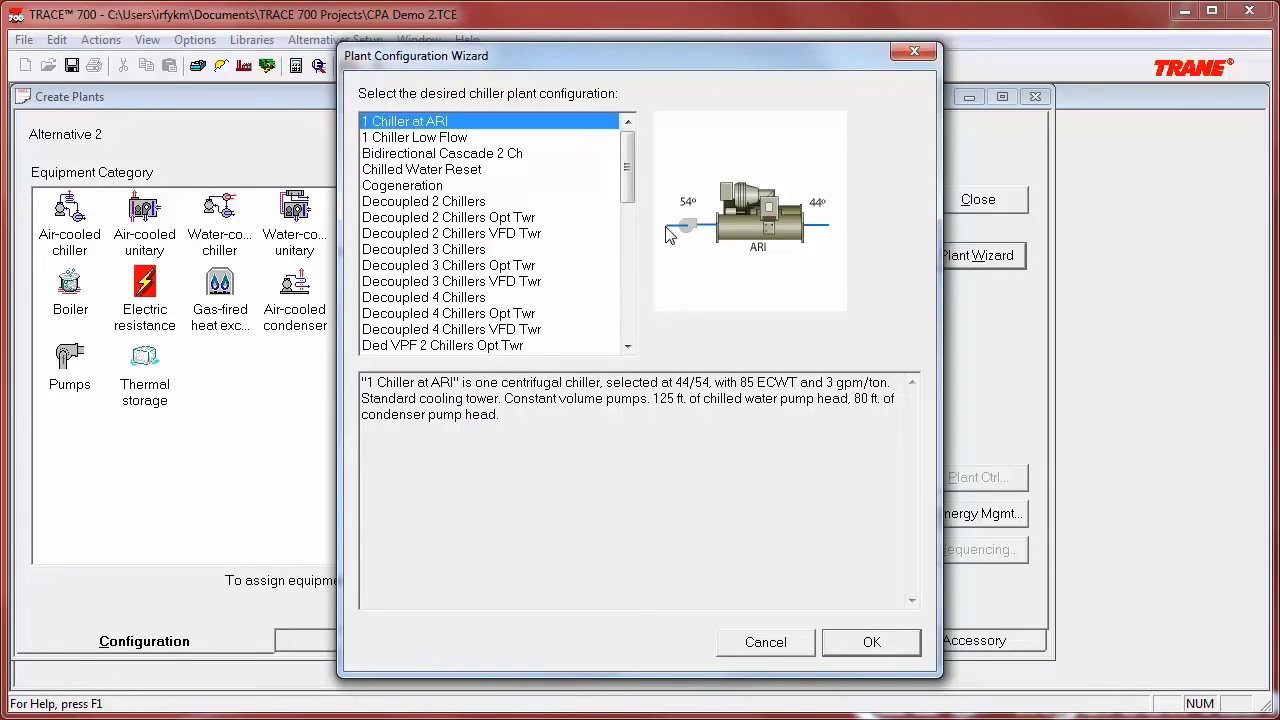
pyautogui.click(448, 205)
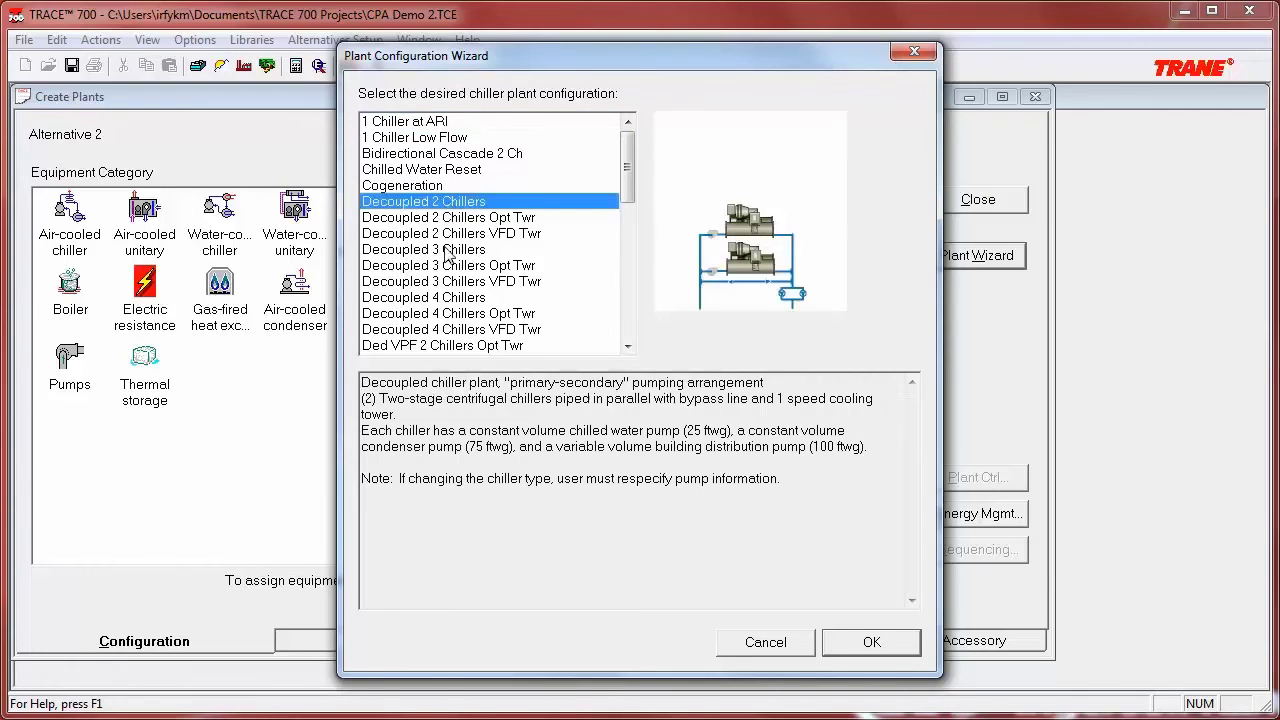
pyautogui.click(443, 283)
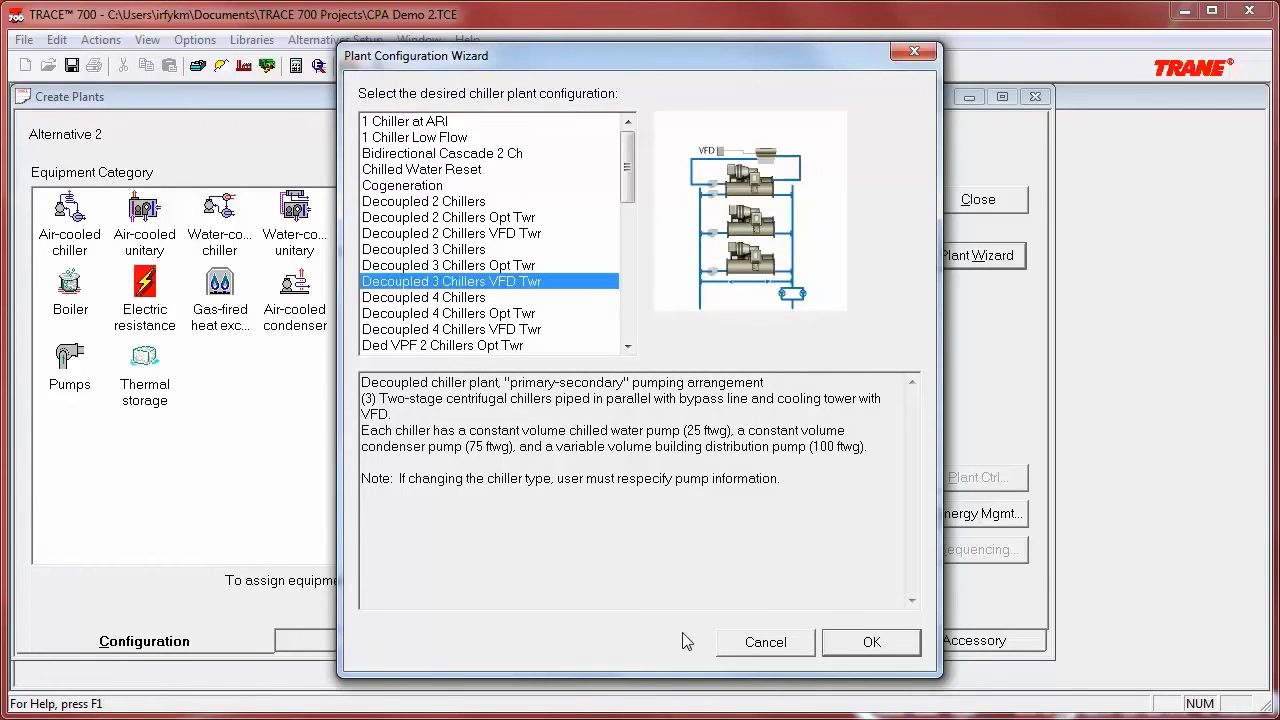
pyautogui.click(766, 642)
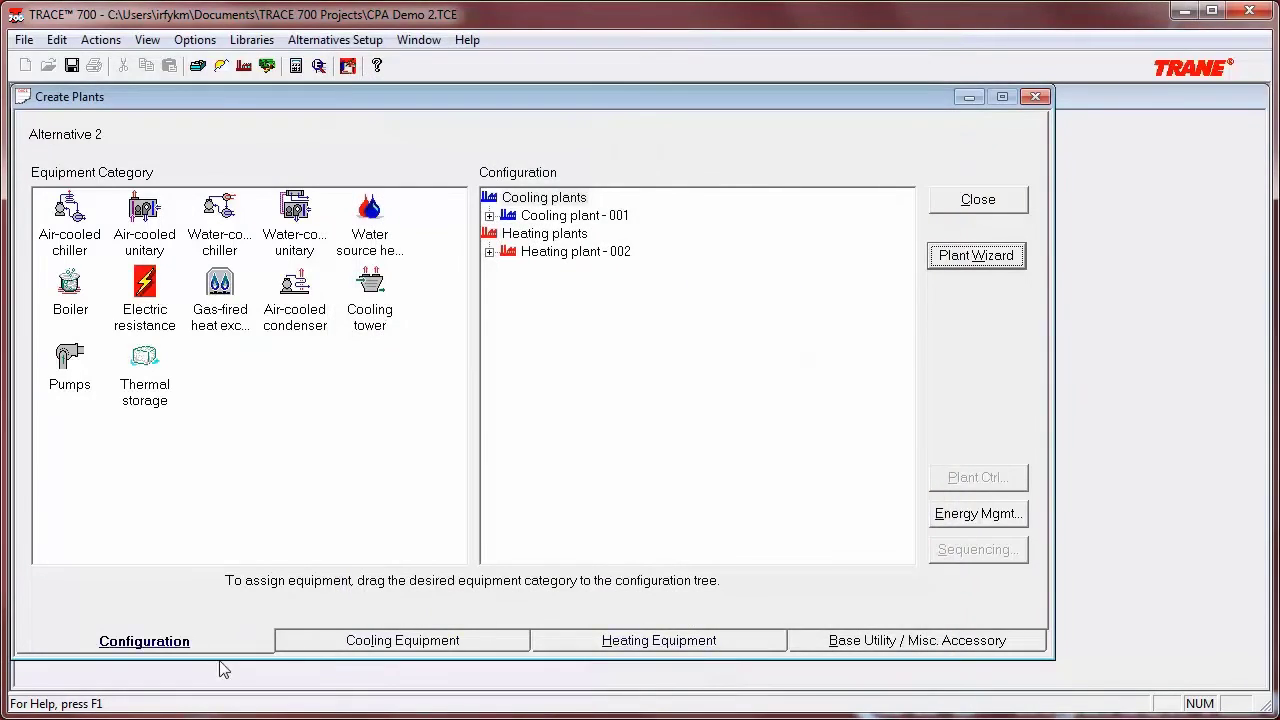
# - Make chiller 001 a Centrifugal VFD 14F Evap 14F Cond at 50 % Plant Capacity
pyautogui.hotkey('ctrl', 'Tab')
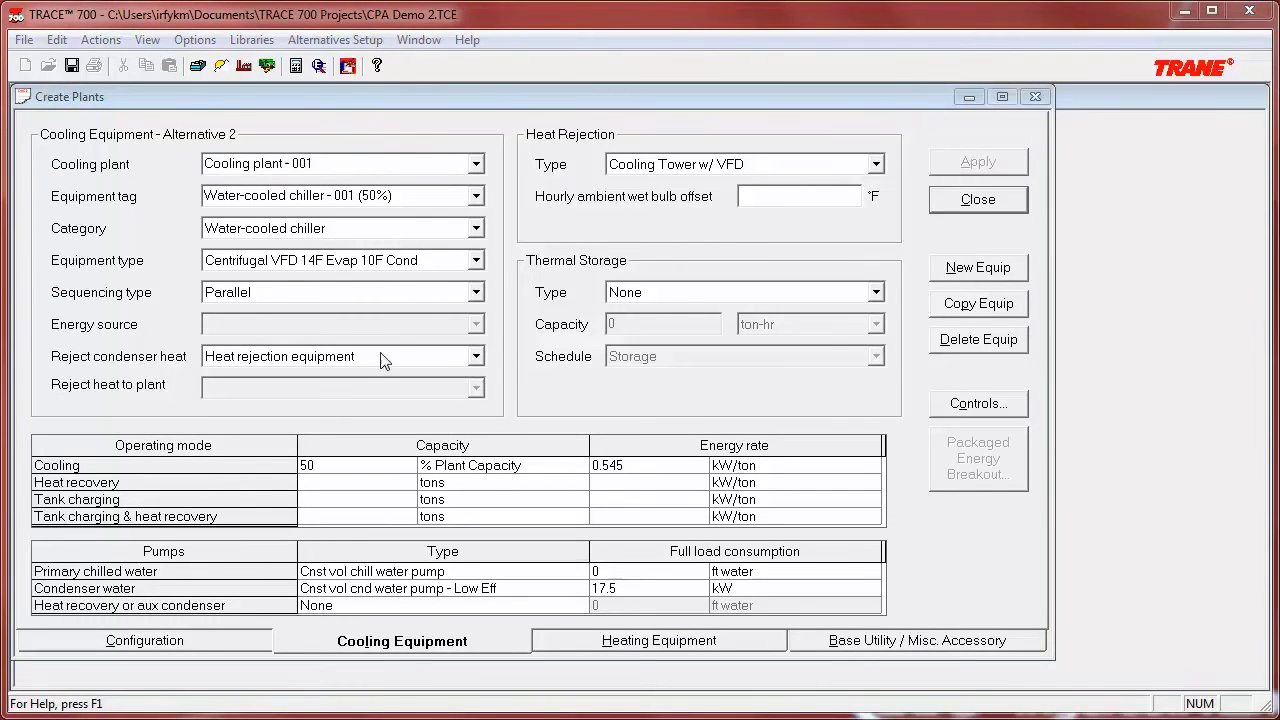
pyautogui.click(478, 262)
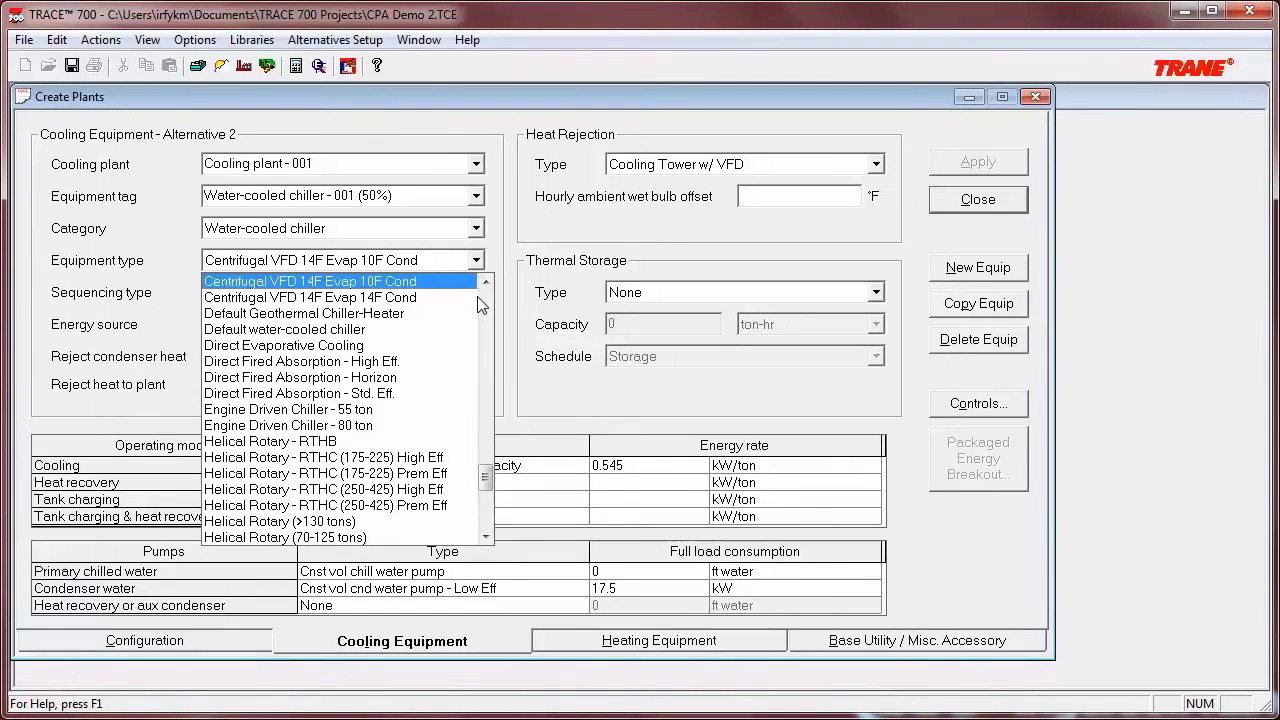
pyautogui.click(432, 297)
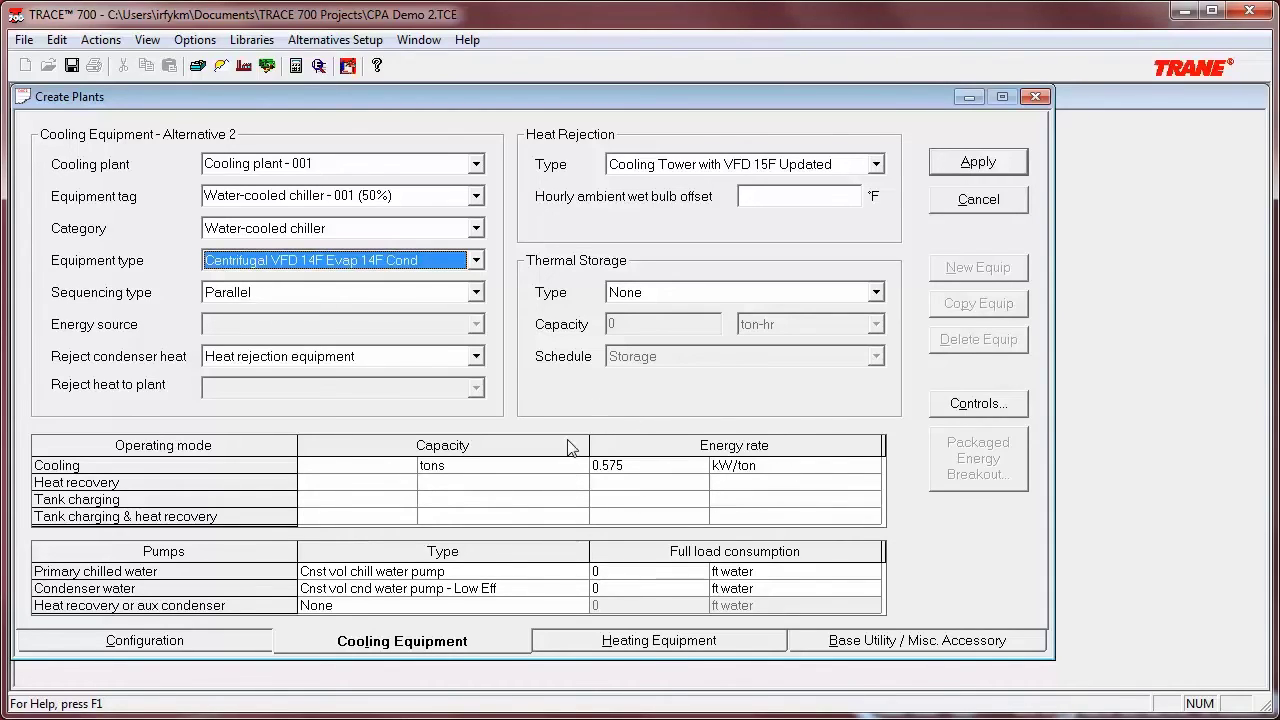
pyautogui.click(370, 468)
pyautogui.write('50')
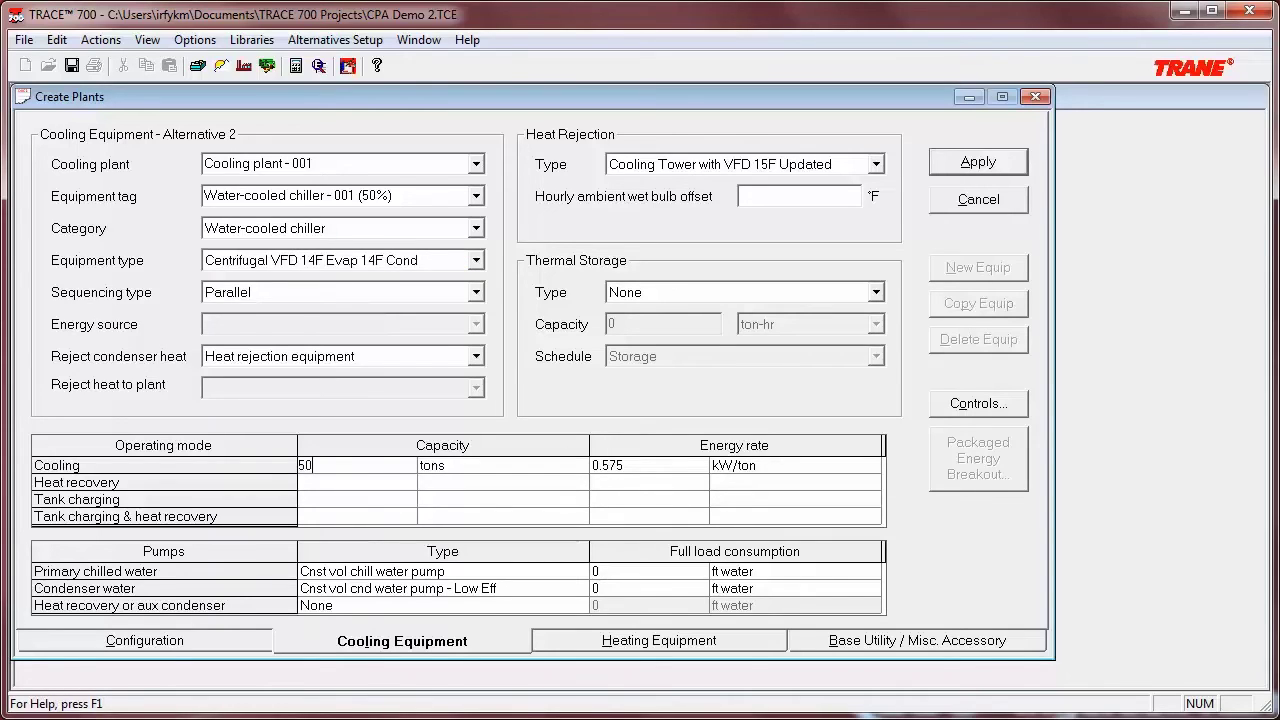
pyautogui.click(488, 470)
pyautogui.click(580, 467)
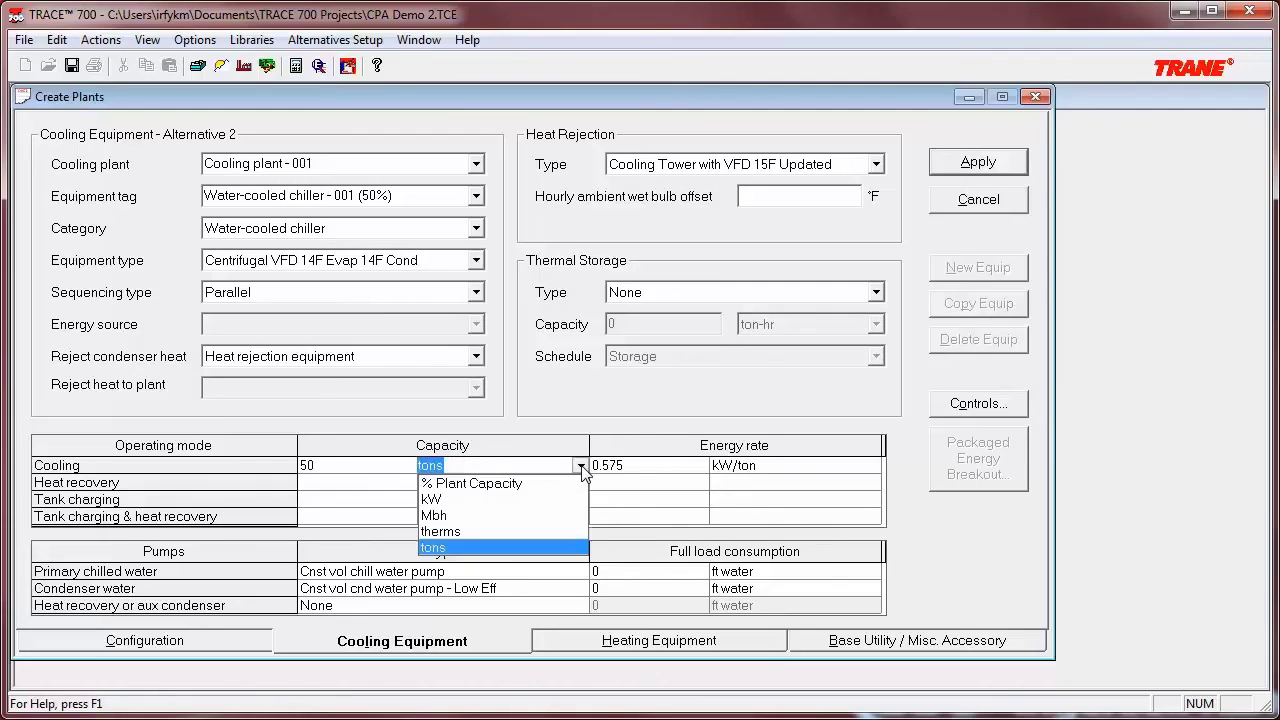
pyautogui.click(538, 486)
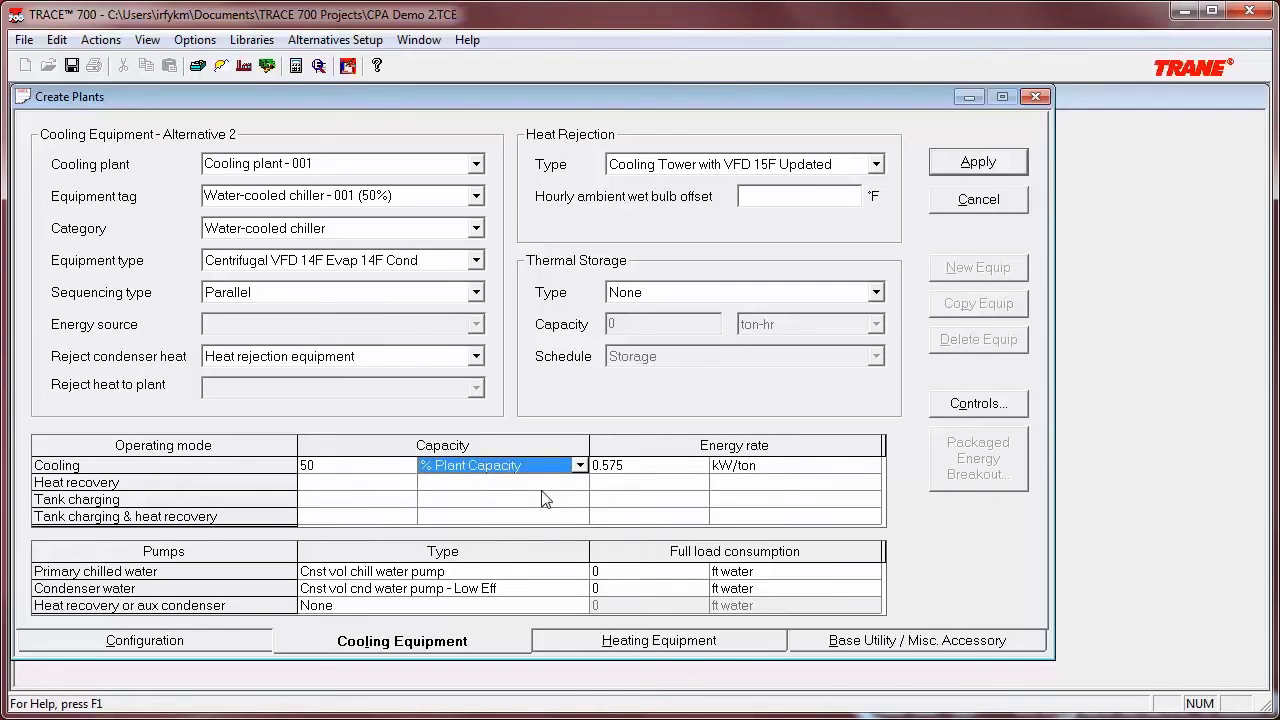
# - Give chiller 001 a 5.6 kW condenser pump and apply the settings
pyautogui.click(751, 588)
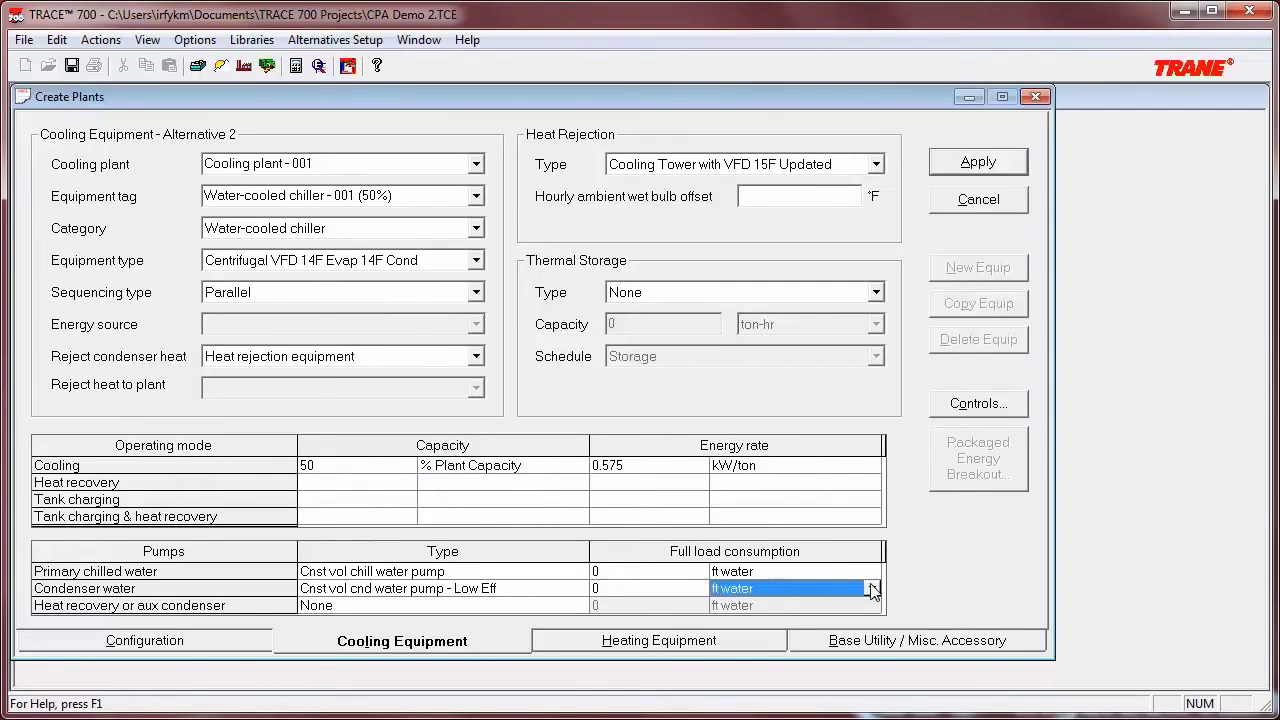
pyautogui.click(872, 588)
pyautogui.click(745, 616)
pyautogui.click(613, 587)
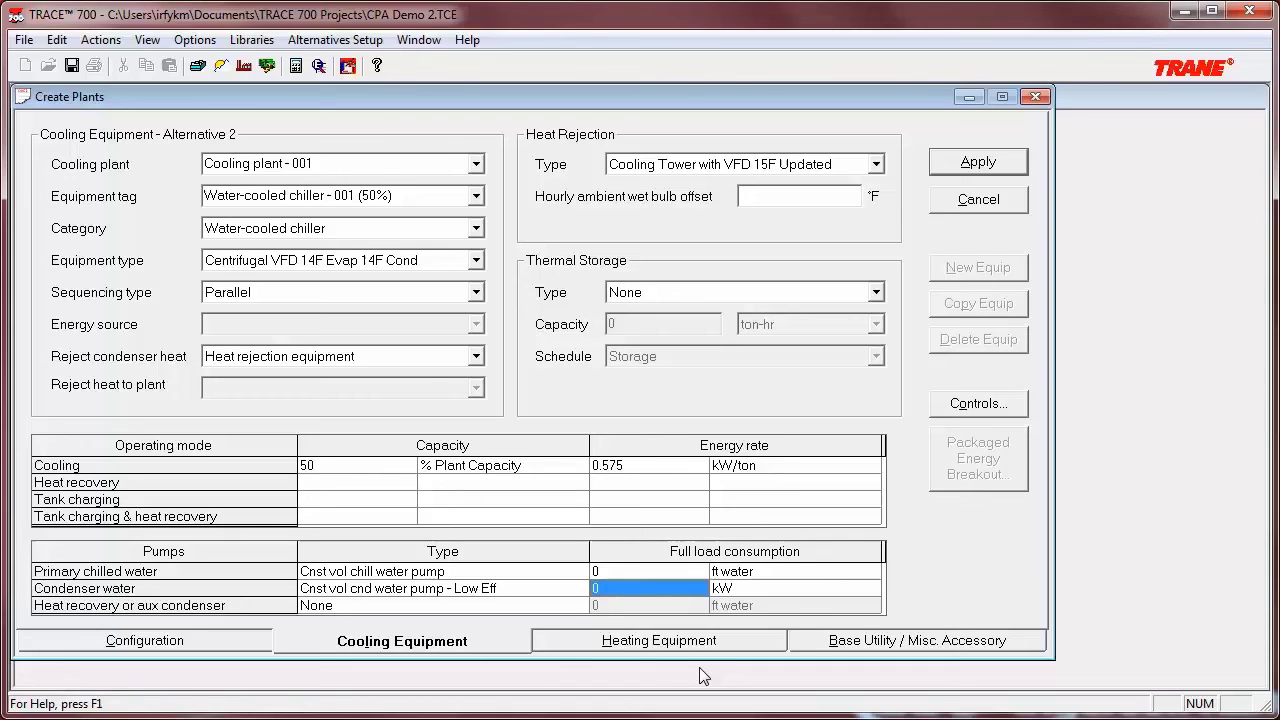
pyautogui.write('5.6')
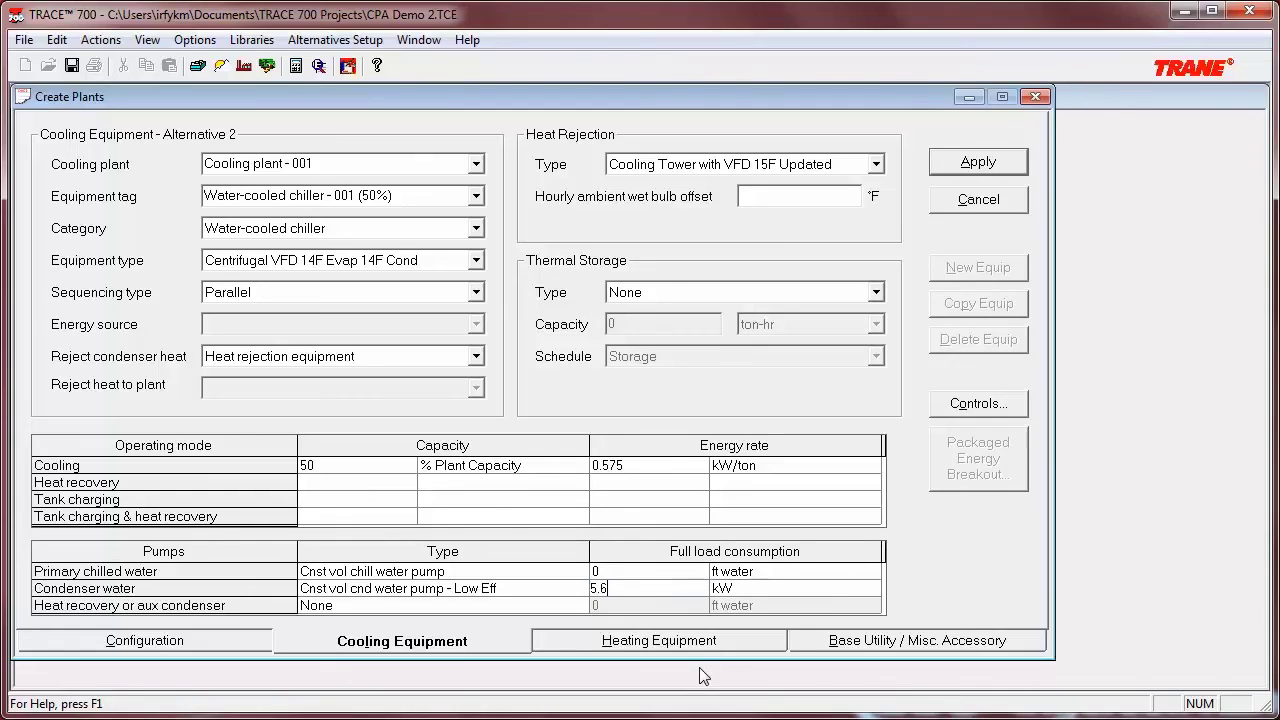
pyautogui.click(978, 162)
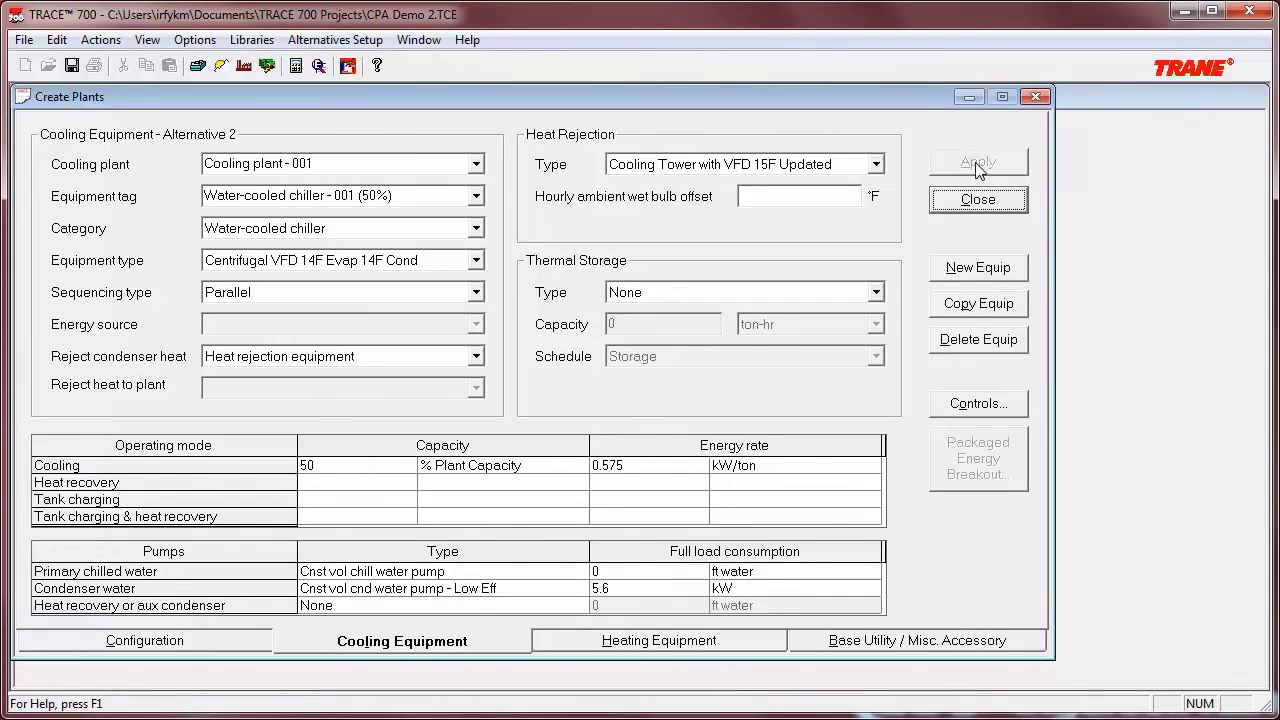
# - Make chiller 002 a Centrifugal VFD 14F Evap 14F Cond at 50 % Plant Capacity
pyautogui.click(476, 196)
pyautogui.click(458, 236)
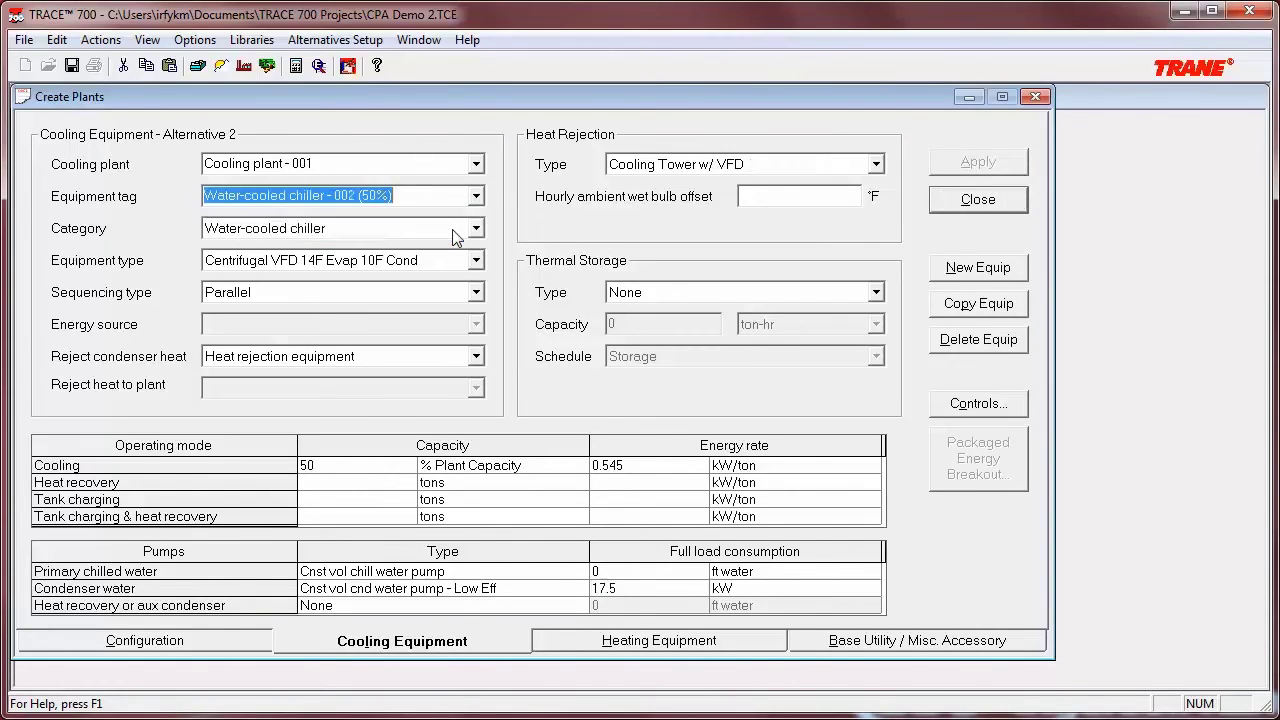
pyautogui.click(476, 260)
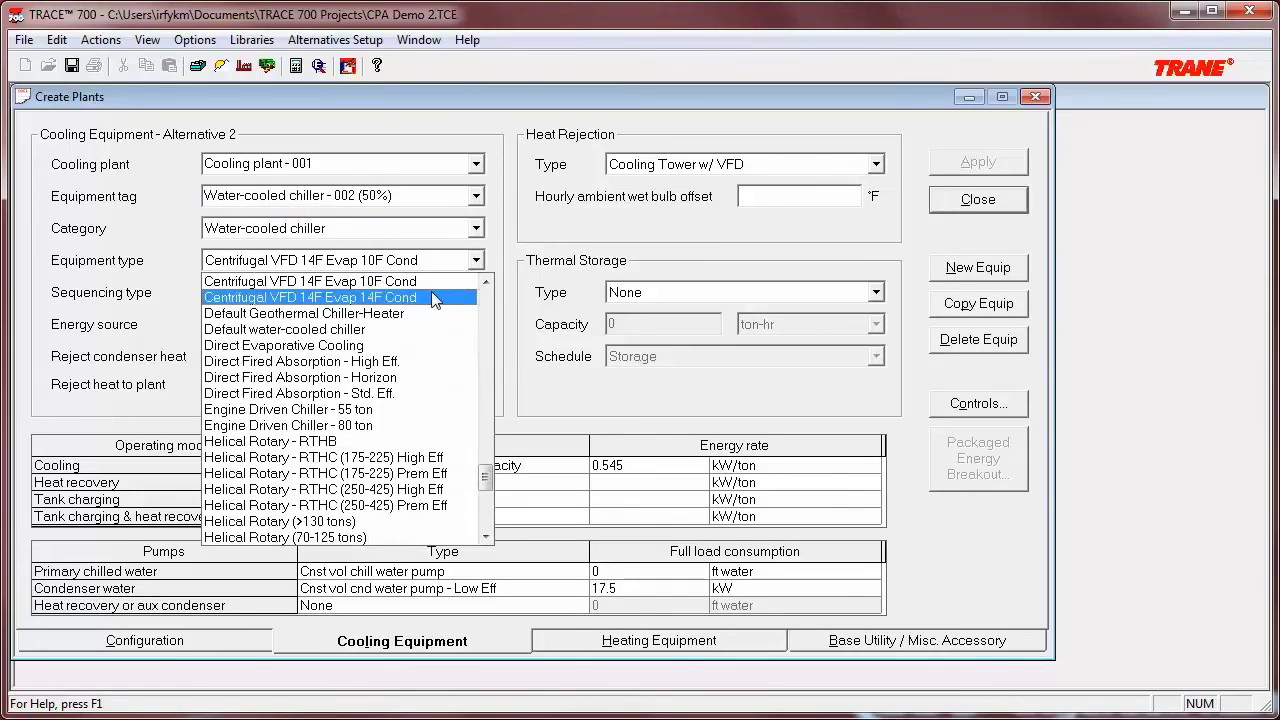
pyautogui.click(431, 291)
pyautogui.click(401, 464)
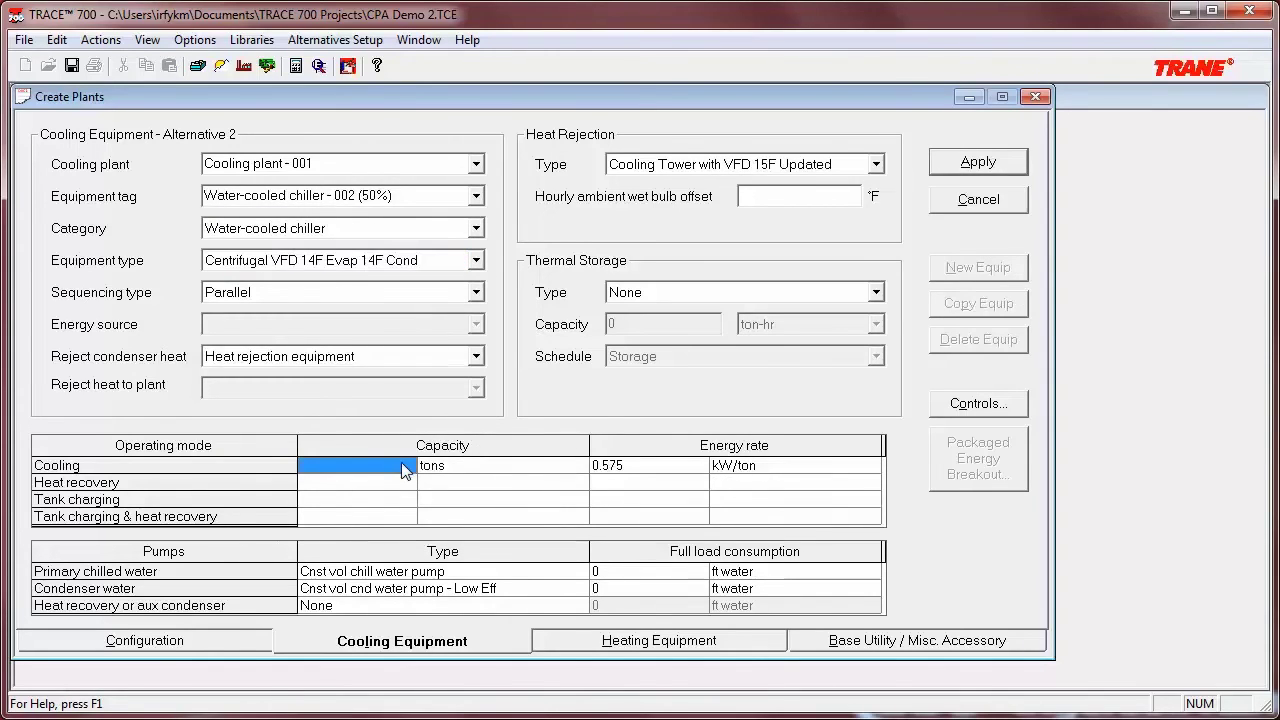
pyautogui.write('50')
pyautogui.click(495, 466)
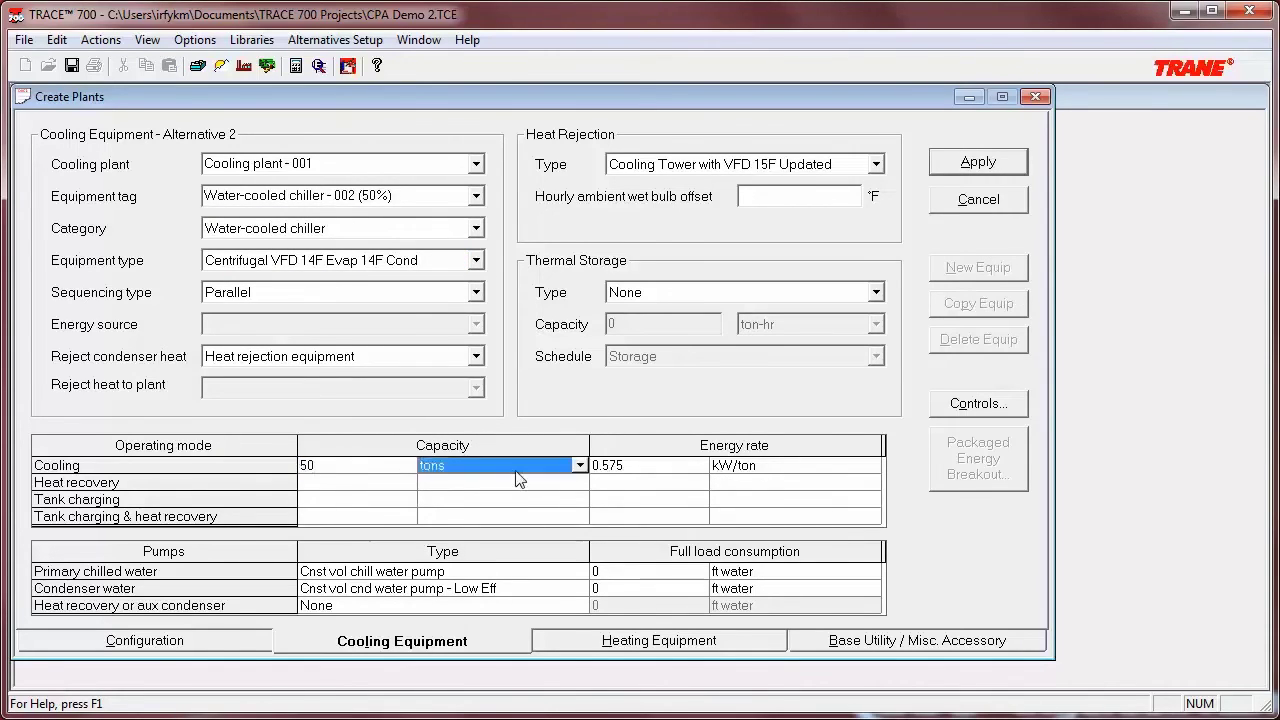
pyautogui.click(579, 466)
pyautogui.click(470, 483)
# - Give chiller 002 a 5.6 kW condenser pump, apply, and close plant setup
pyautogui.click(630, 588)
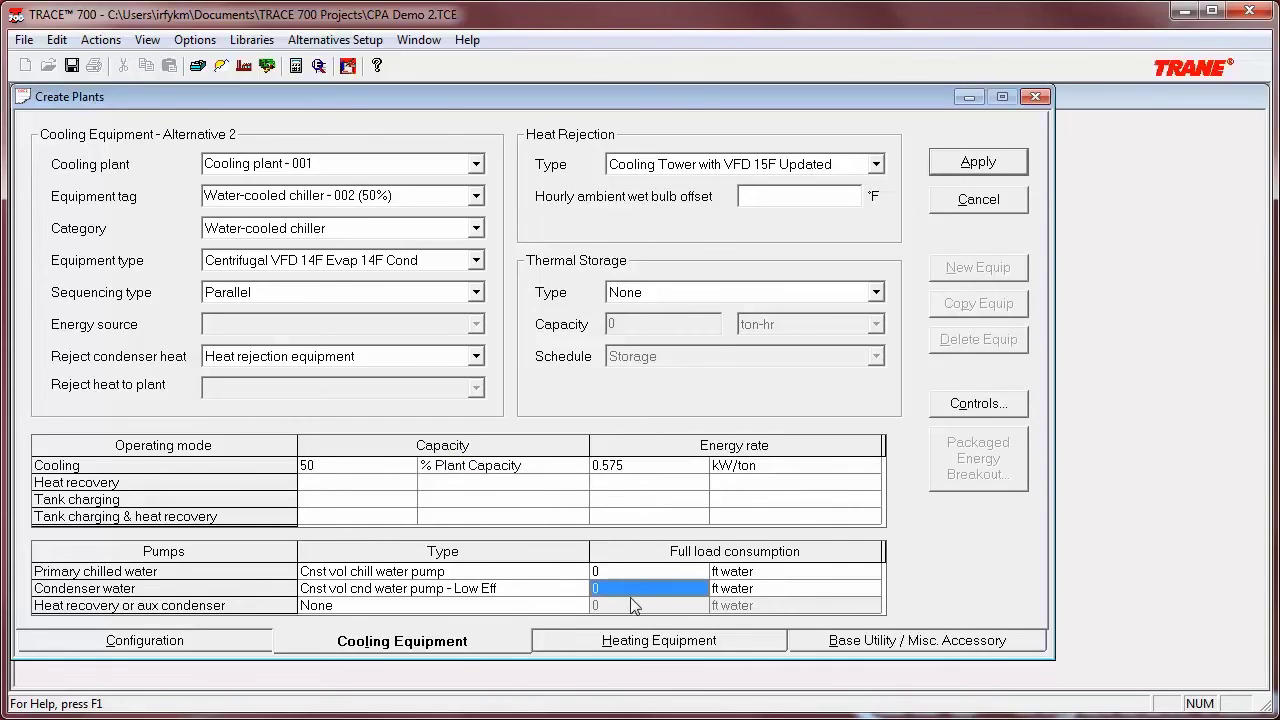
pyautogui.write('5.6')
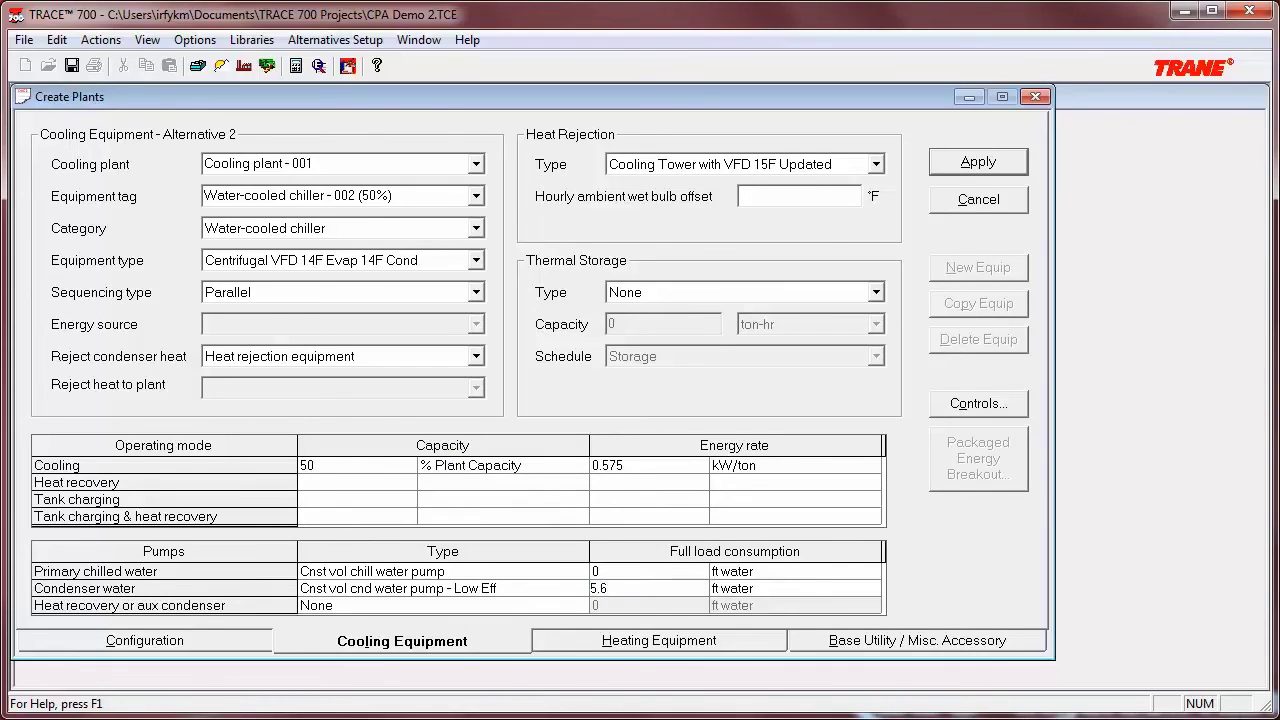
pyautogui.click(731, 592)
pyautogui.click(872, 588)
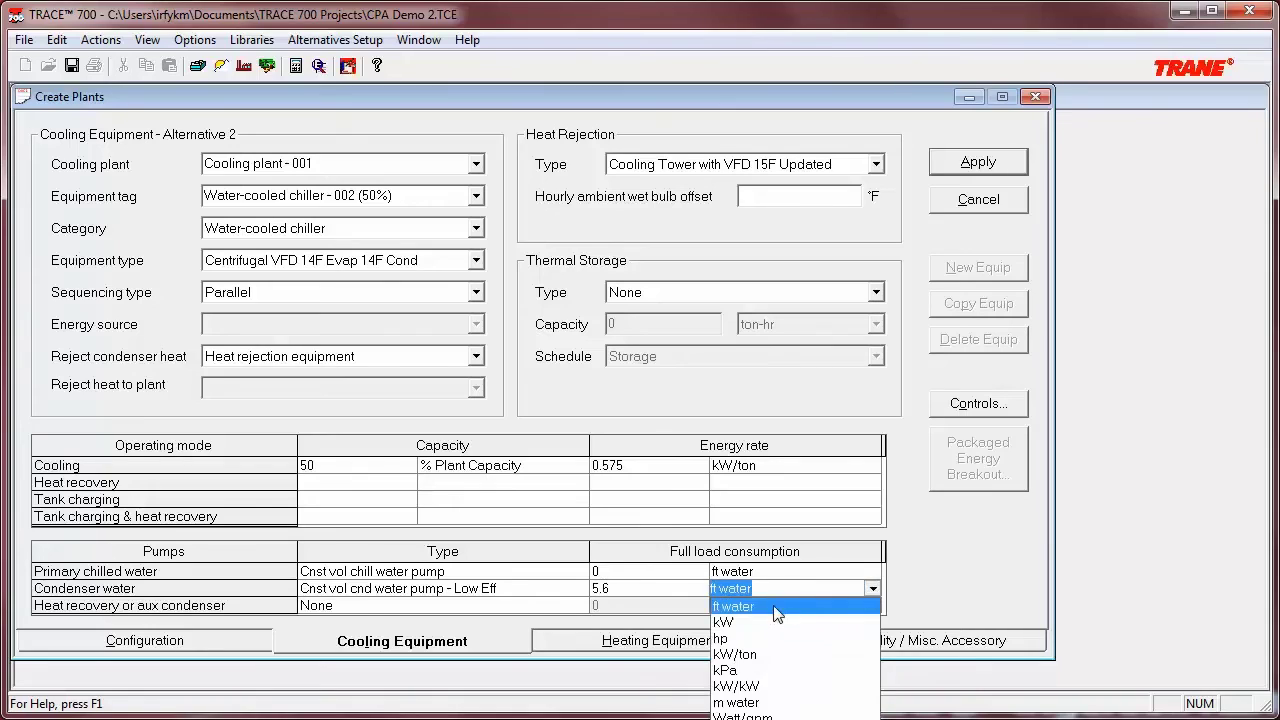
pyautogui.click(772, 623)
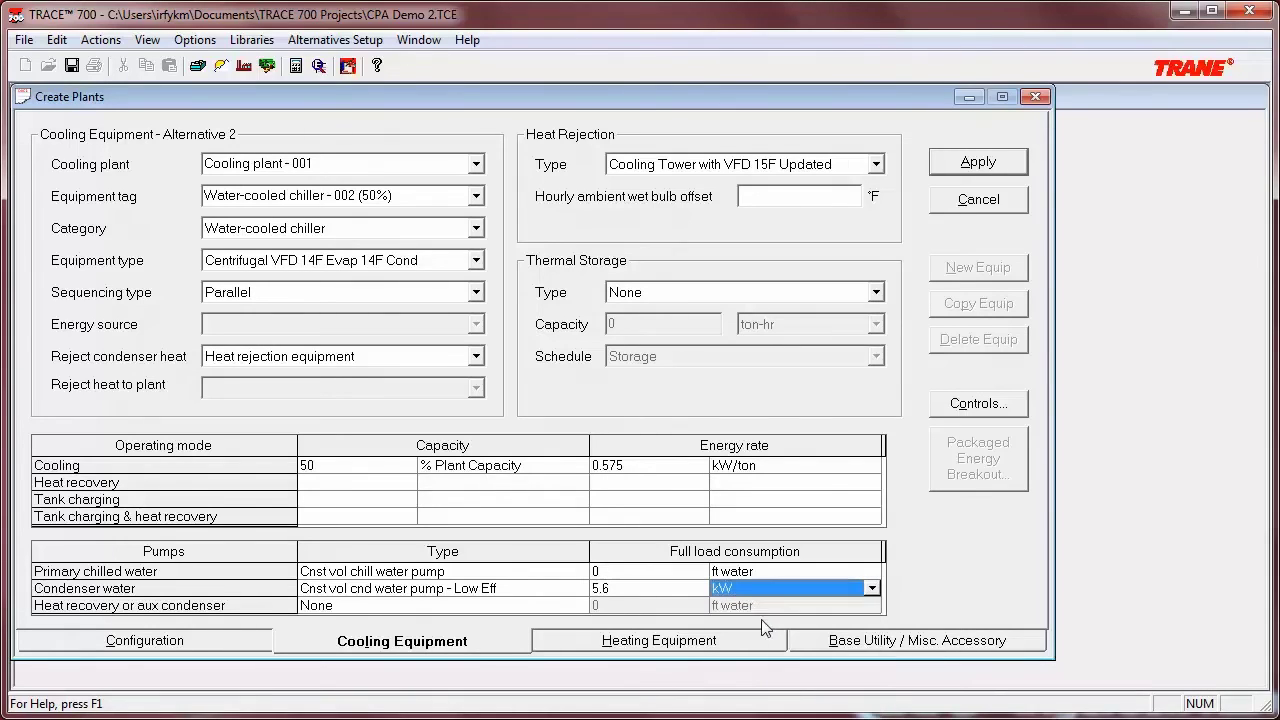
pyautogui.click(970, 170)
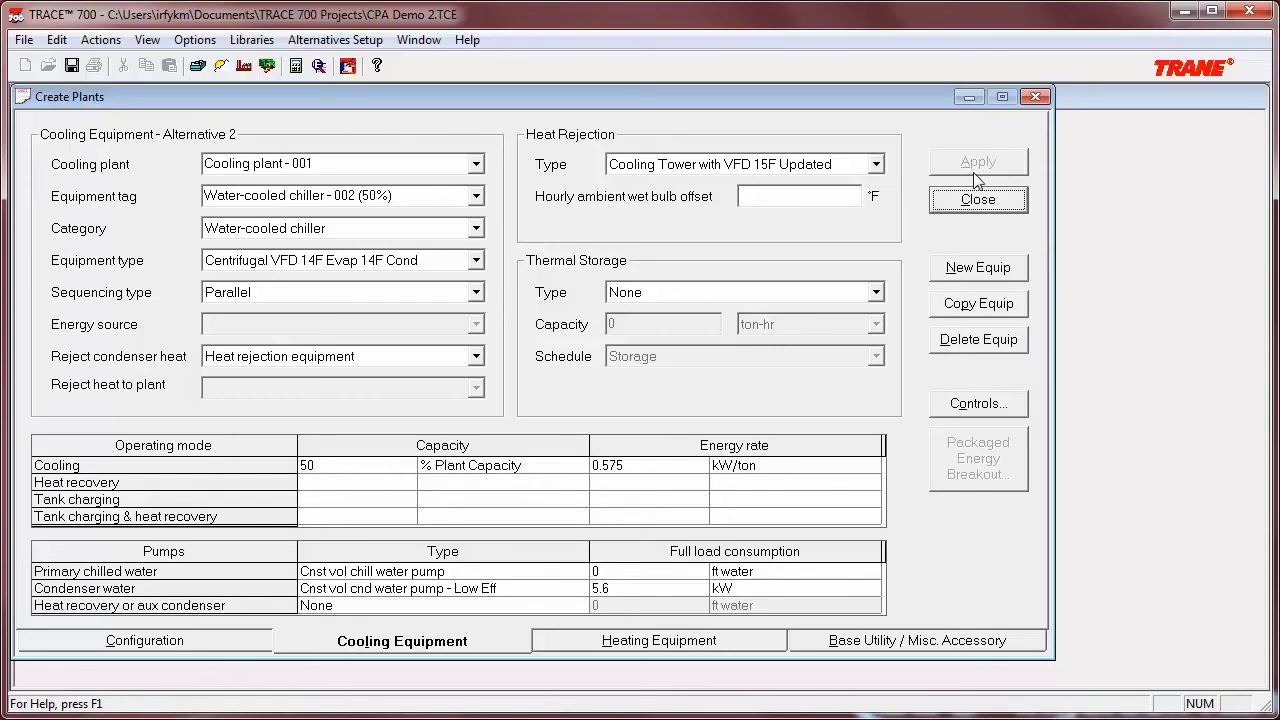
pyautogui.click(979, 199)
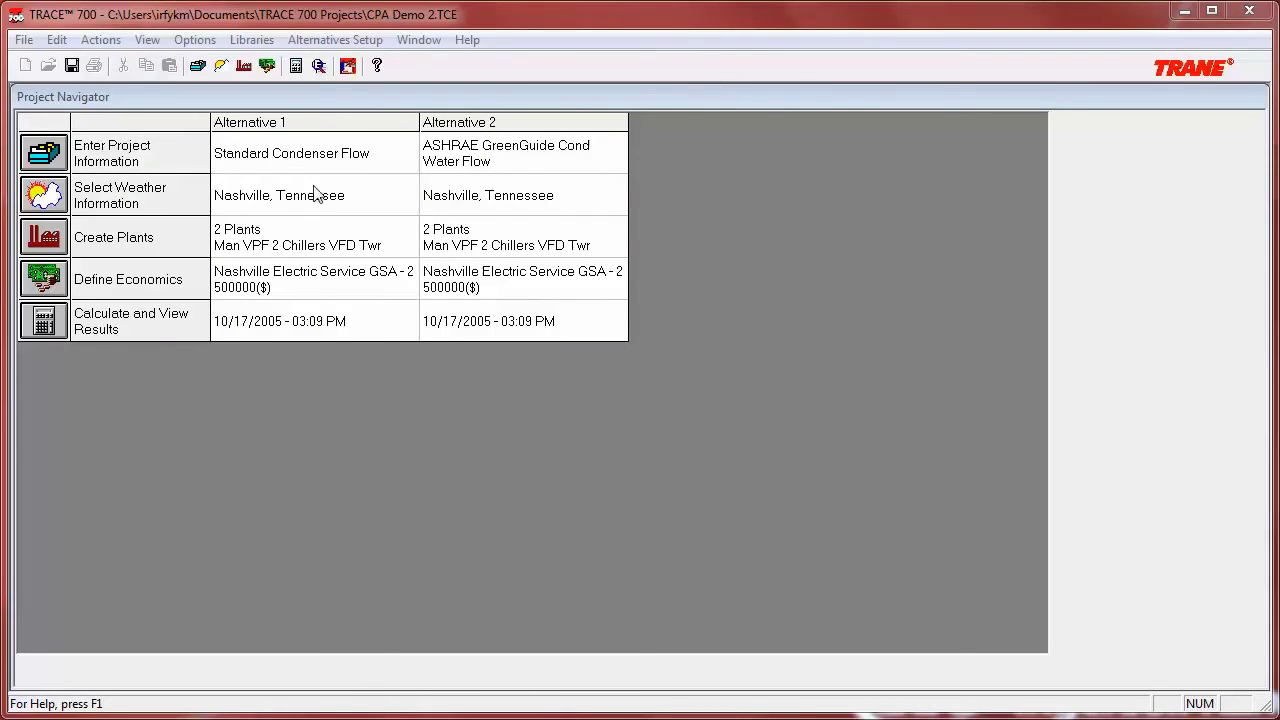
# - Copy Alternative 1 as Alternative 3 and describe it as 'Chiller Tower Optimization'
pyautogui.click(289, 121)
pyautogui.rightClick(289, 121)
pyautogui.click(338, 157)
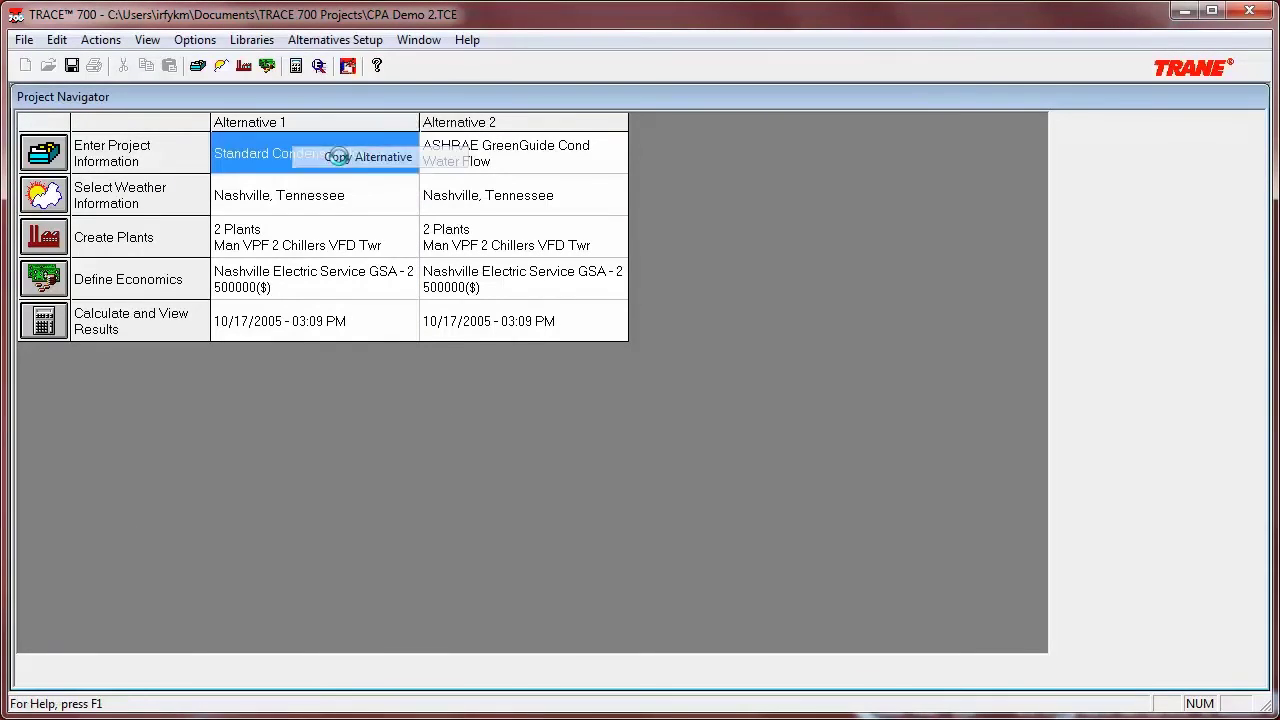
pyautogui.doubleClick(694, 158)
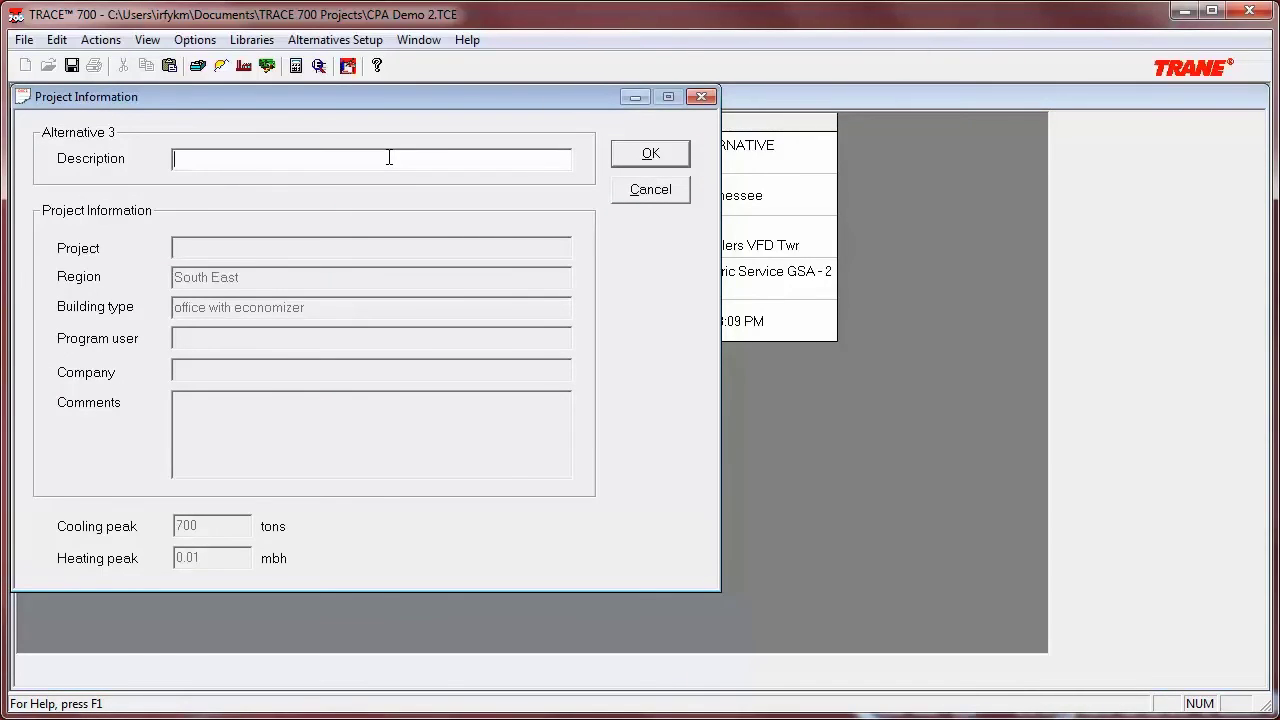
pyautogui.write('Chiller Tower Optimization')
pyautogui.click(648, 154)
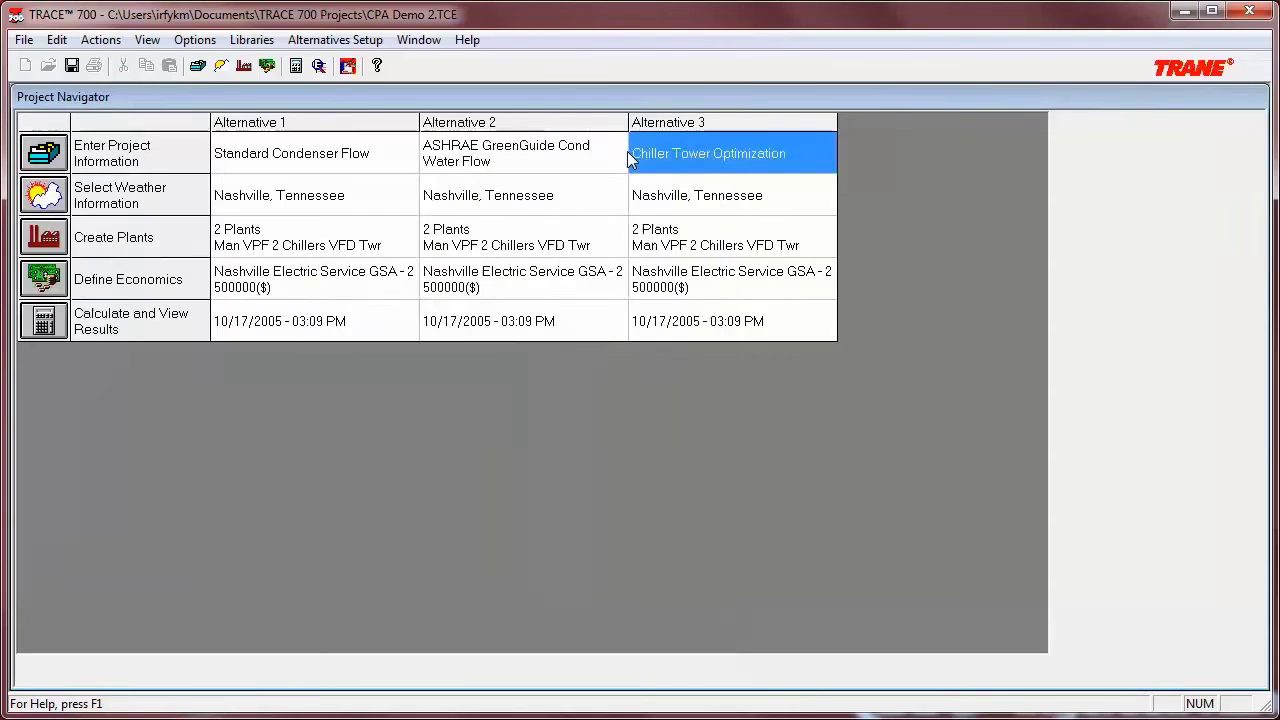
# - Give Alternative 3's chiller 001 Centrifugal VFD 14F Evap 14F Cond with Optimized CT with VFD 15F tower
pyautogui.click(688, 247)
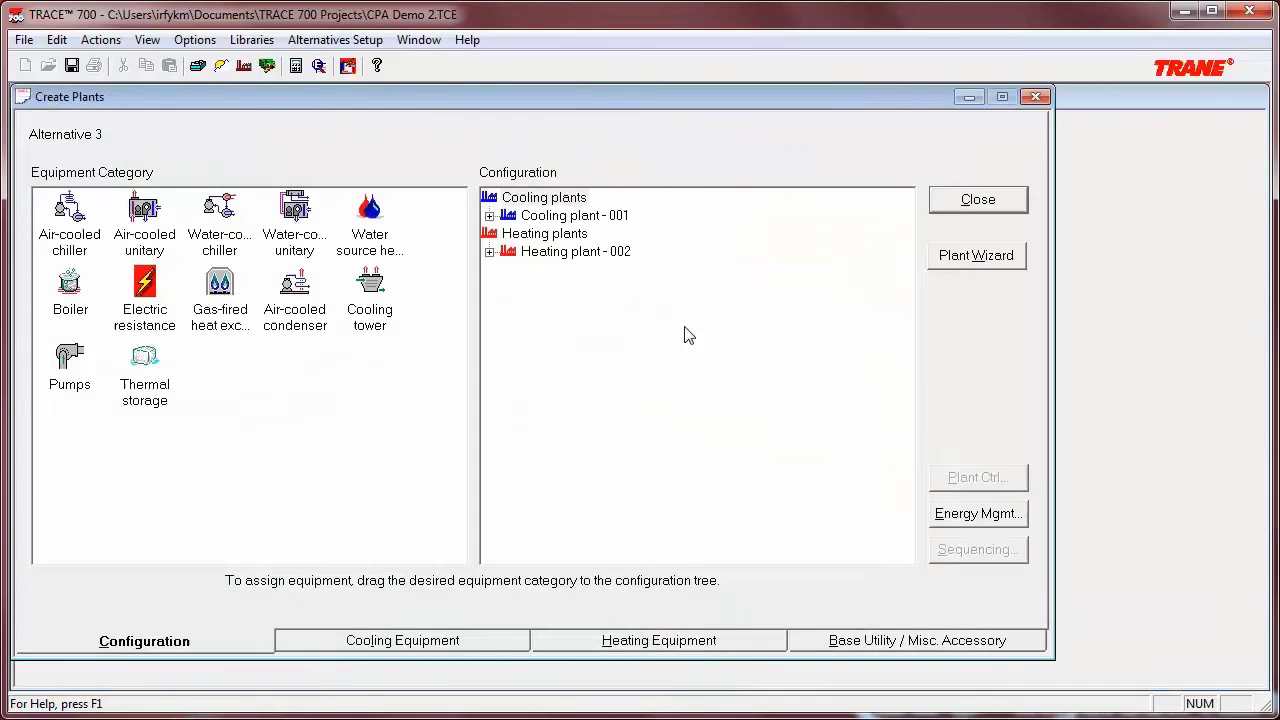
pyautogui.click(451, 645)
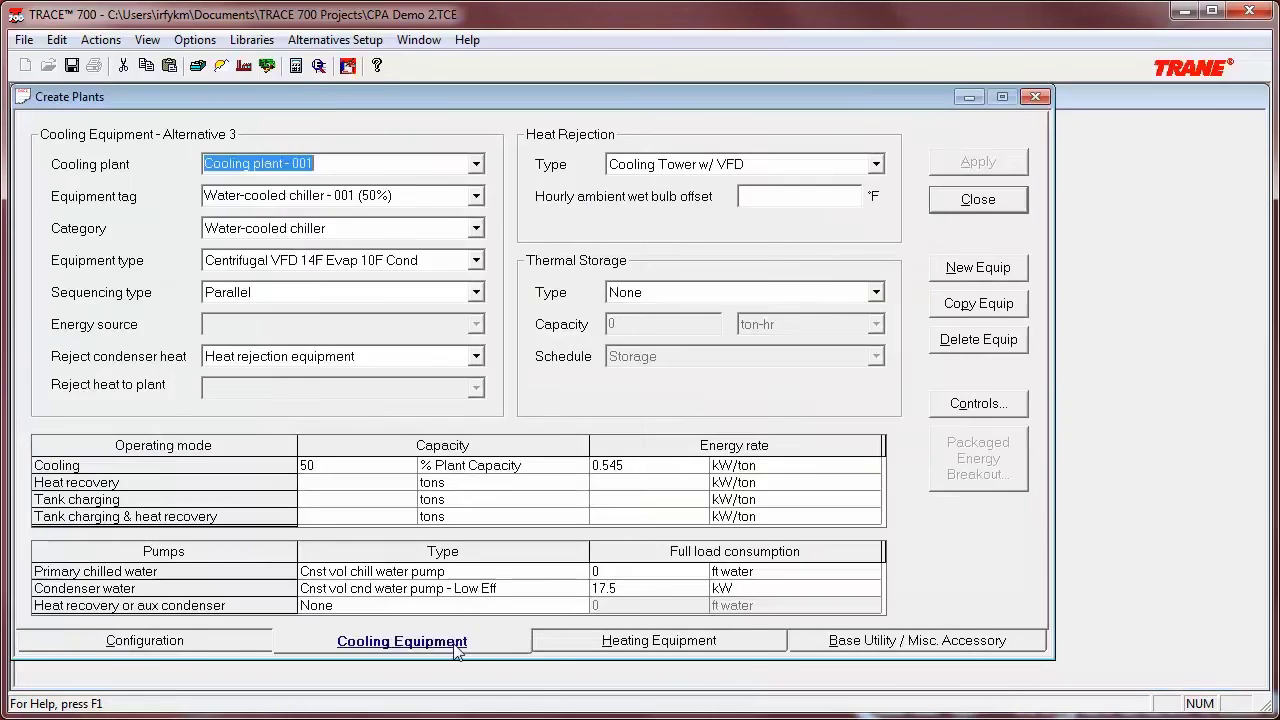
pyautogui.click(478, 262)
pyautogui.click(447, 298)
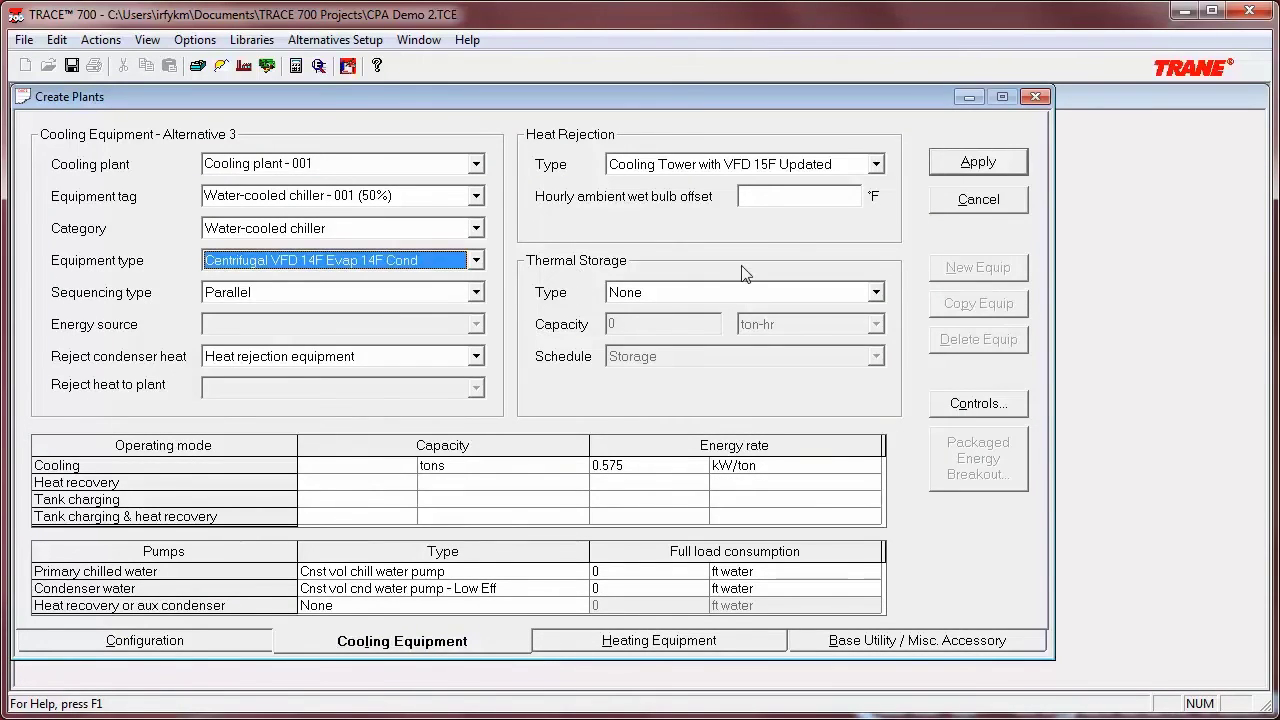
pyautogui.click(875, 165)
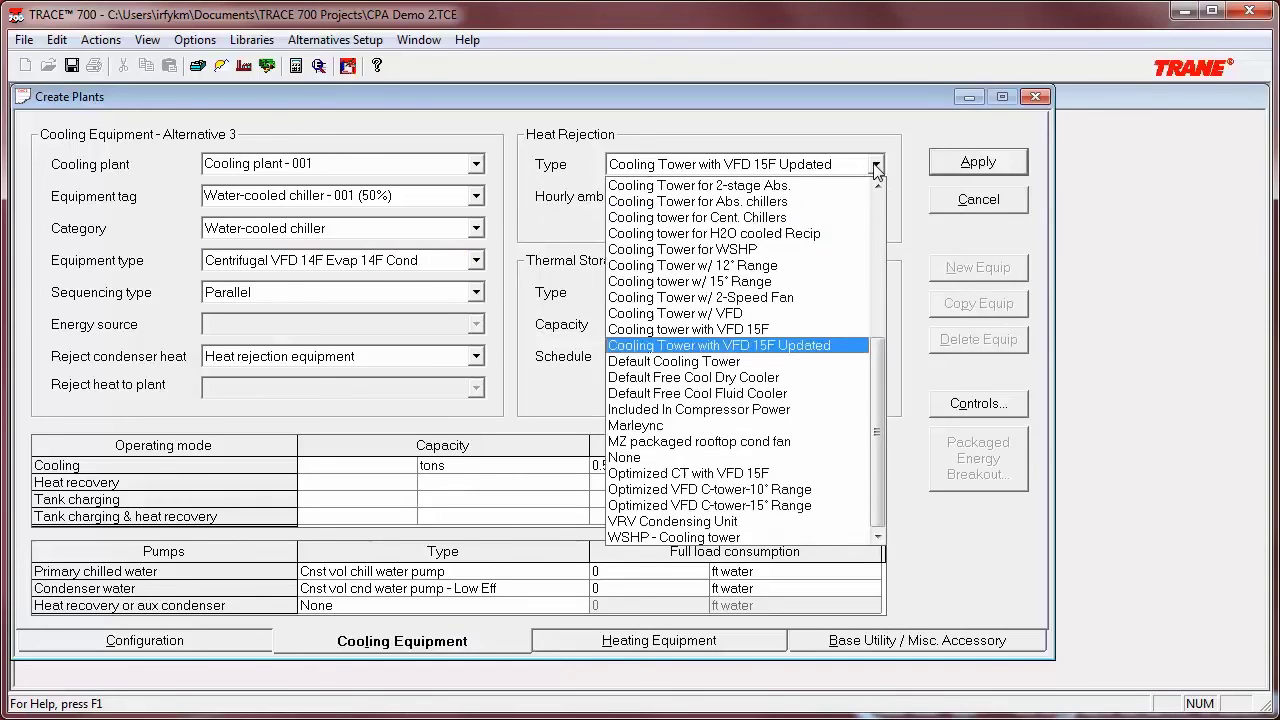
pyautogui.click(769, 473)
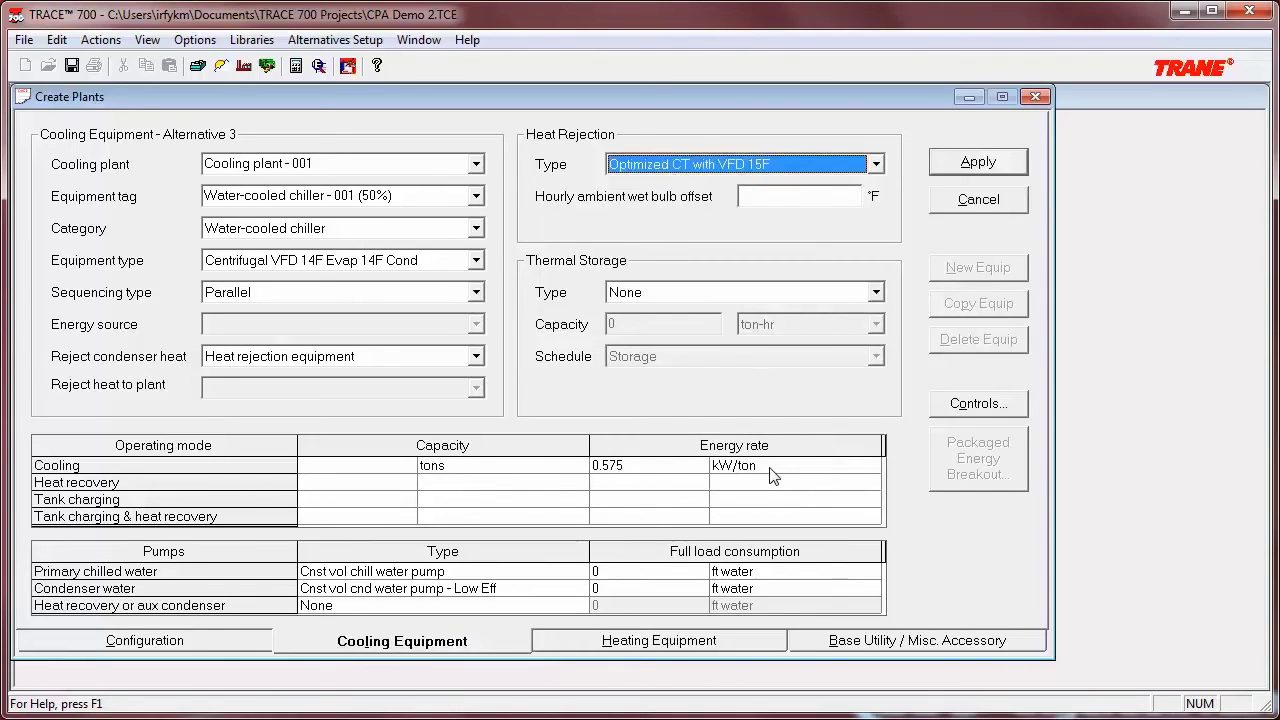
# - Set chiller 001's condenser pump to 5.6 kW and capacity to 50 % Plant Capacity, then apply
pyautogui.click(613, 588)
pyautogui.write('5.6')
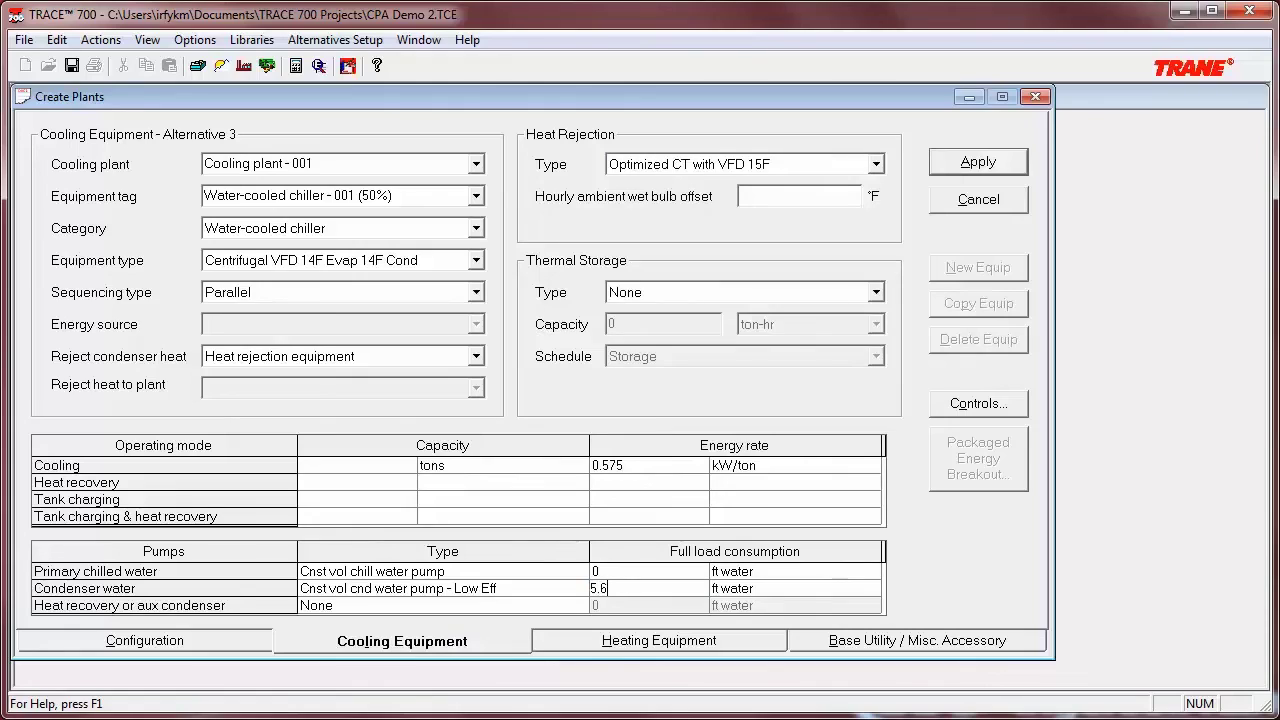
pyautogui.click(724, 592)
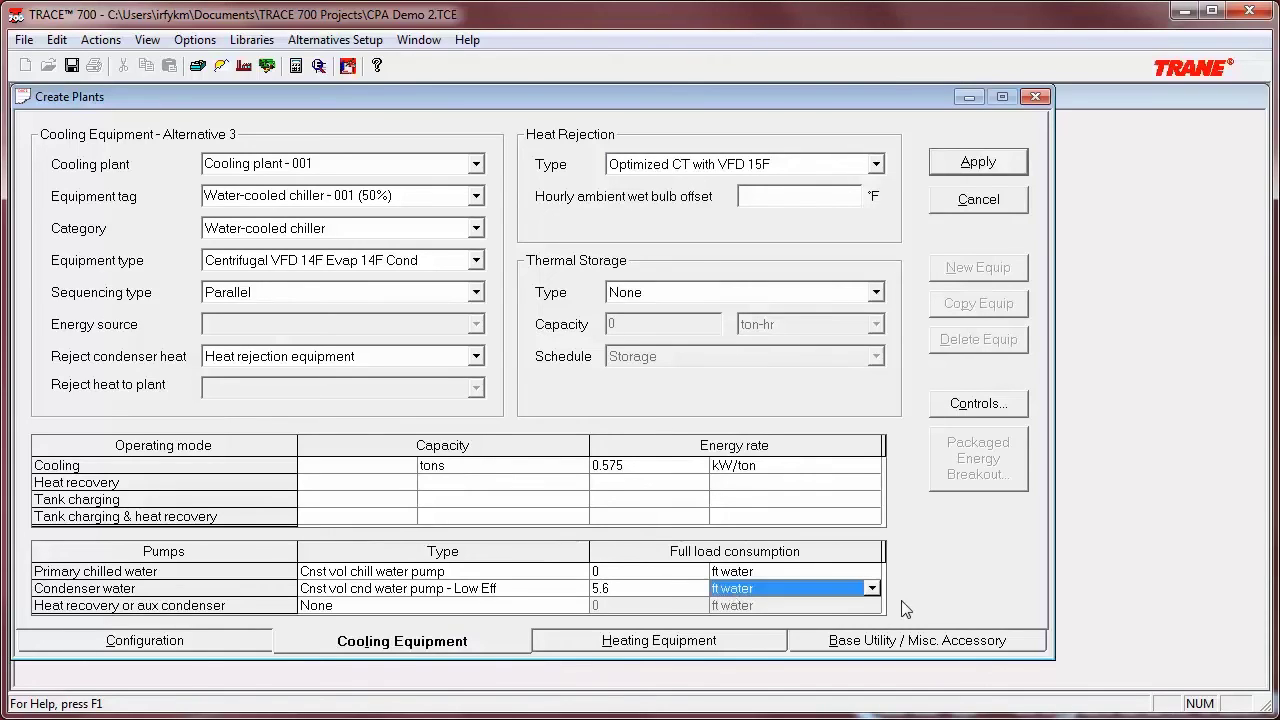
pyautogui.click(872, 592)
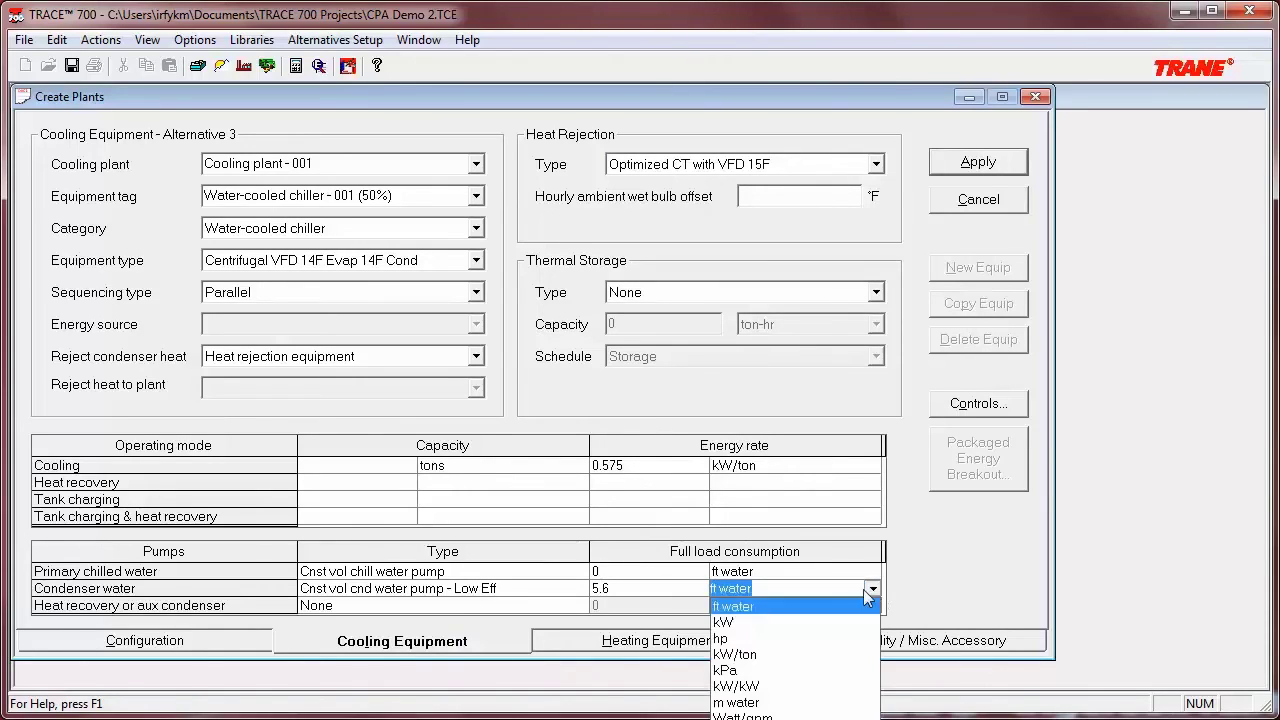
pyautogui.click(775, 622)
pyautogui.click(380, 465)
pyautogui.write('50')
pyautogui.click(460, 476)
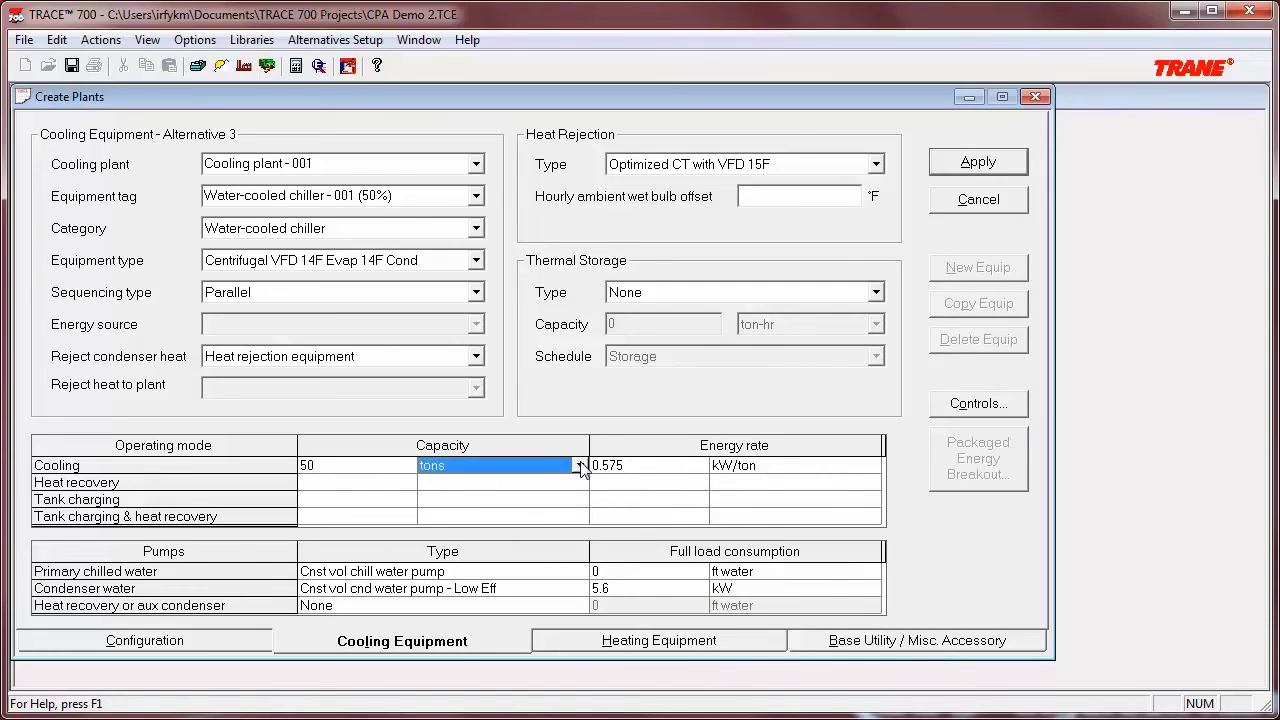
pyautogui.click(580, 466)
pyautogui.click(530, 498)
pyautogui.click(963, 166)
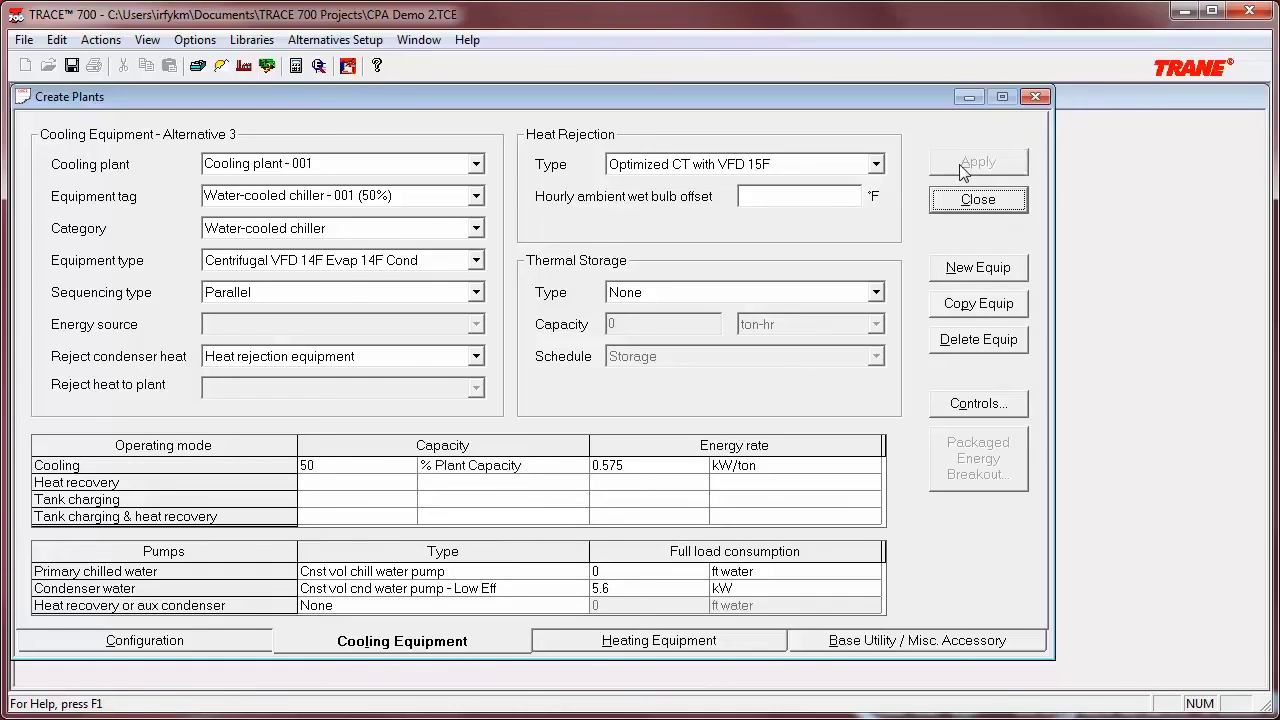
pyautogui.click(476, 197)
# - Give chiller 002 Centrifugal VFD 14F Evap 14F Cond with Optimized CT with VFD 15F heat rejection
pyautogui.click(394, 236)
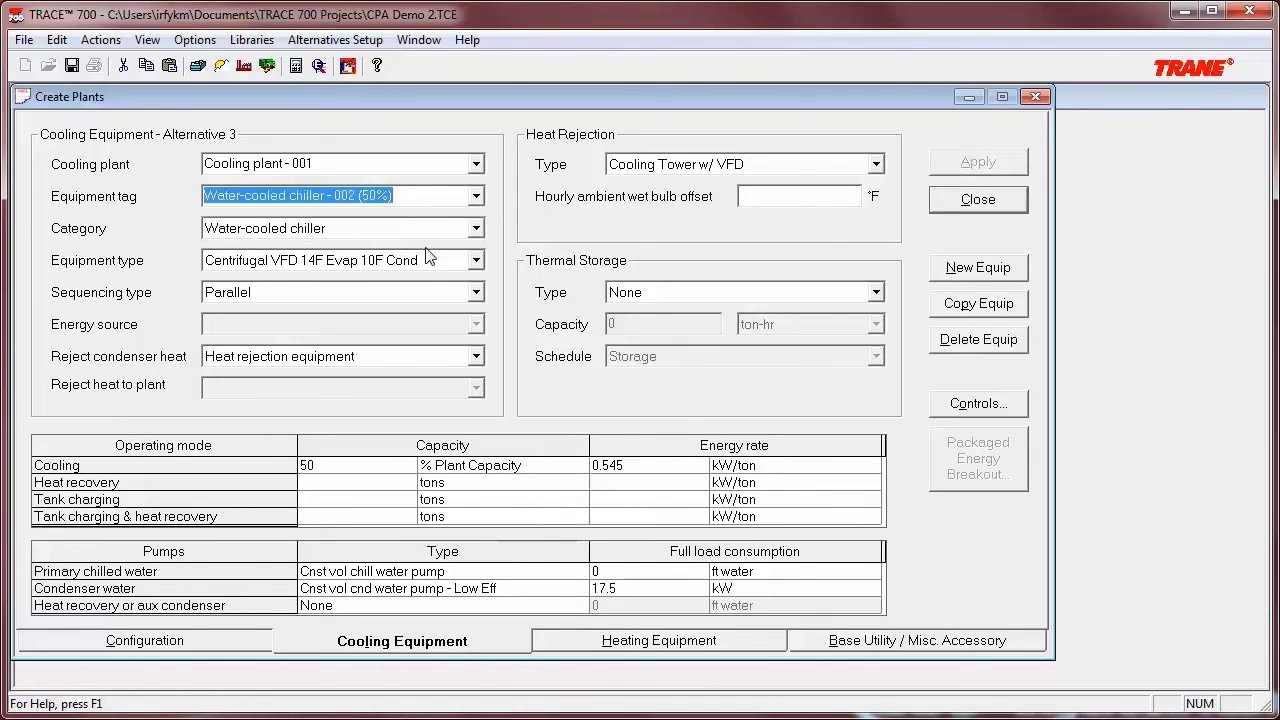
pyautogui.click(476, 260)
pyautogui.click(330, 297)
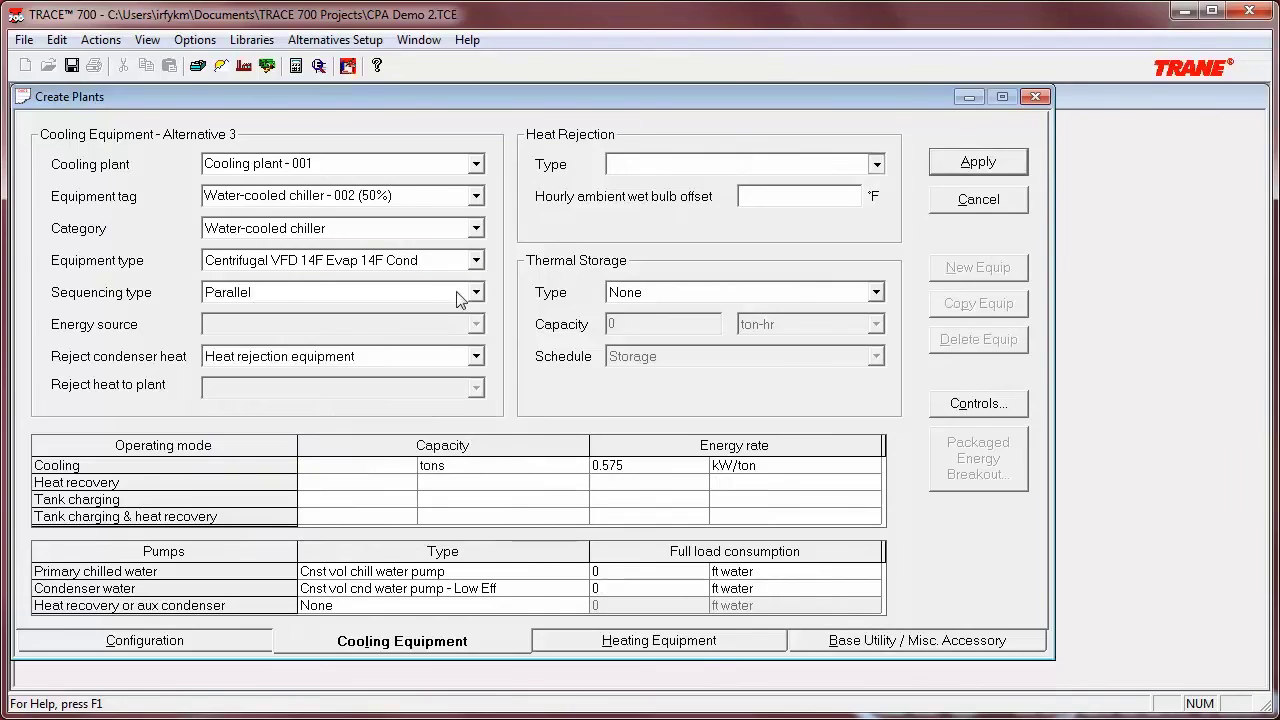
pyautogui.click(876, 164)
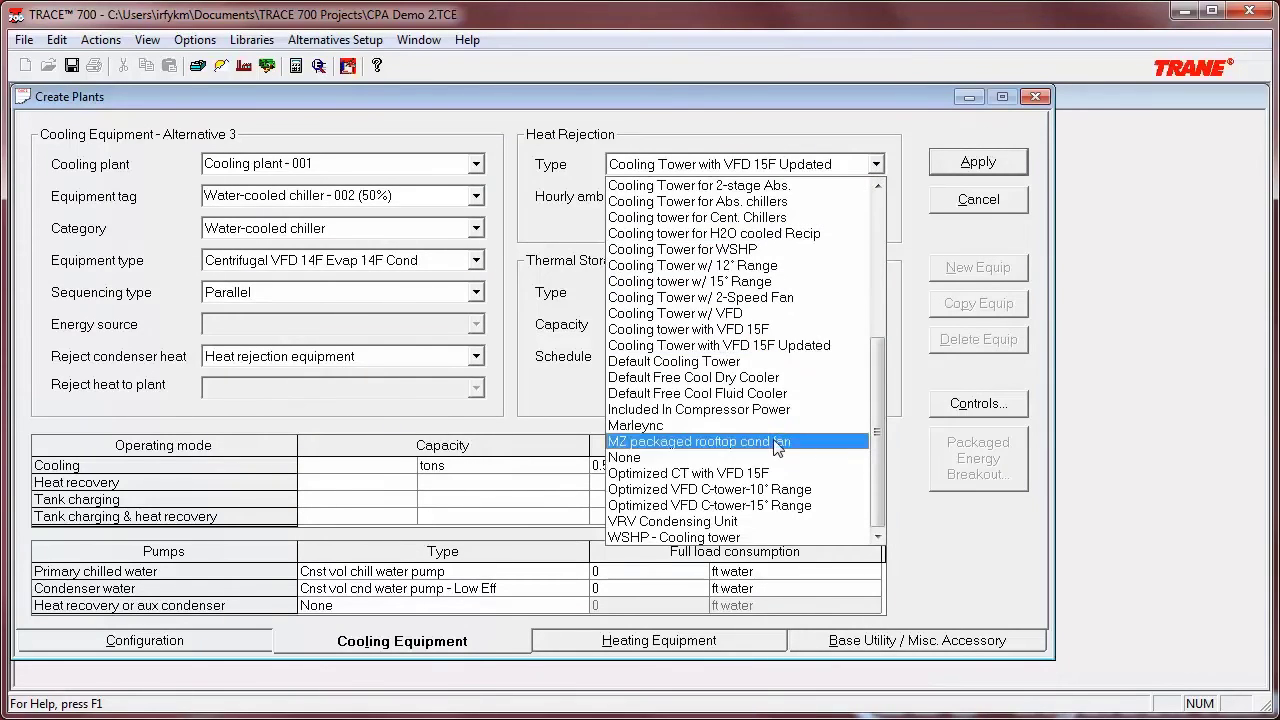
pyautogui.click(758, 475)
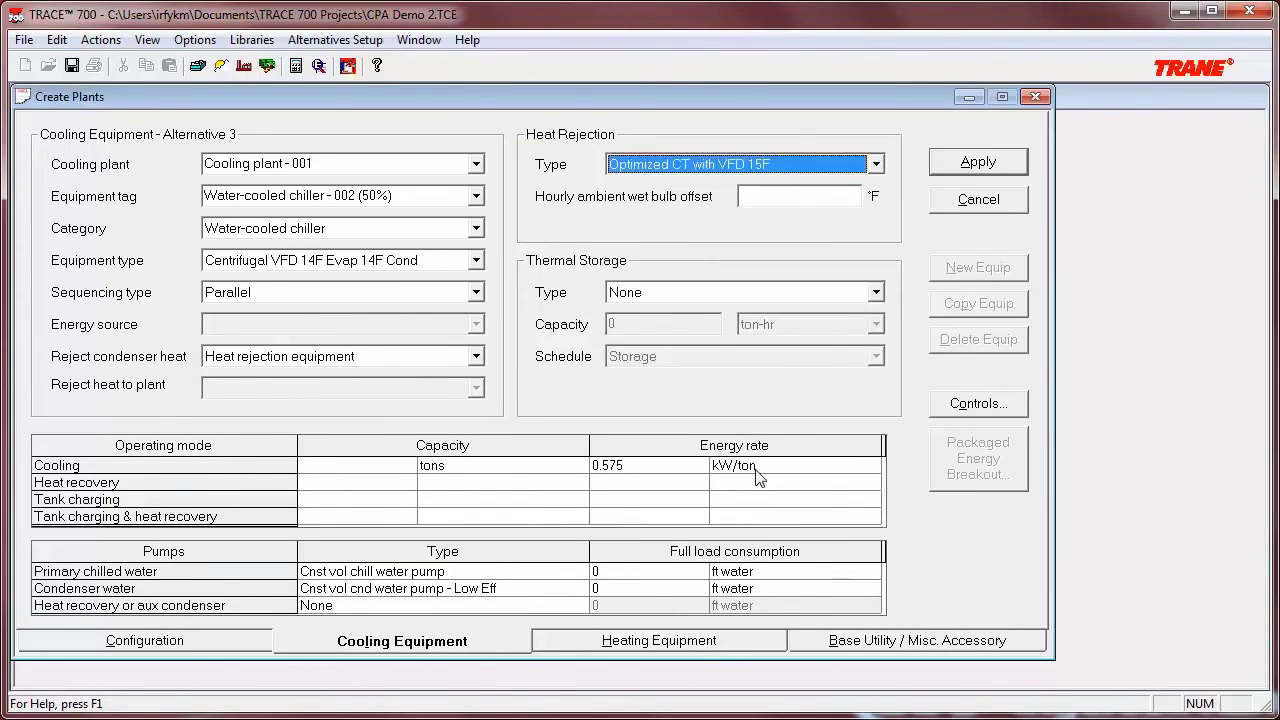
# - Set chiller 002 to 50 % Plant Capacity with a 5.6 kW condenser pump, apply, and close
pyautogui.click(388, 466)
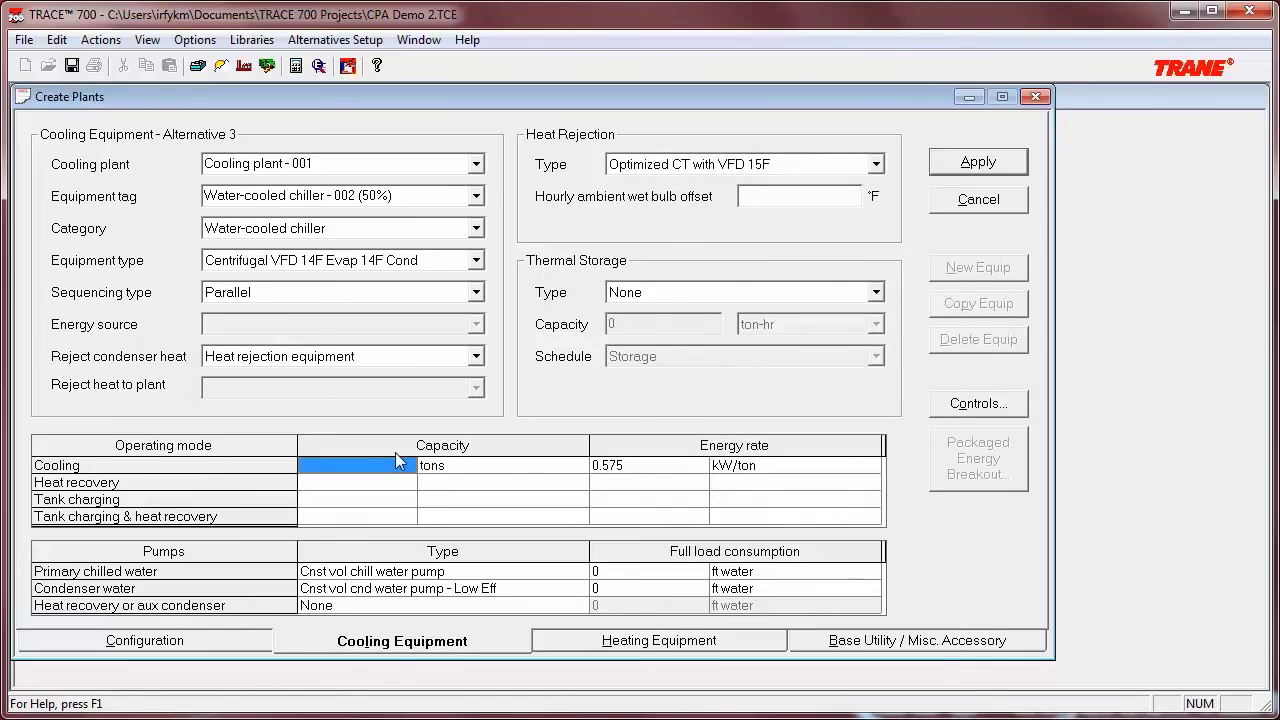
pyautogui.write('50')
pyautogui.click(457, 466)
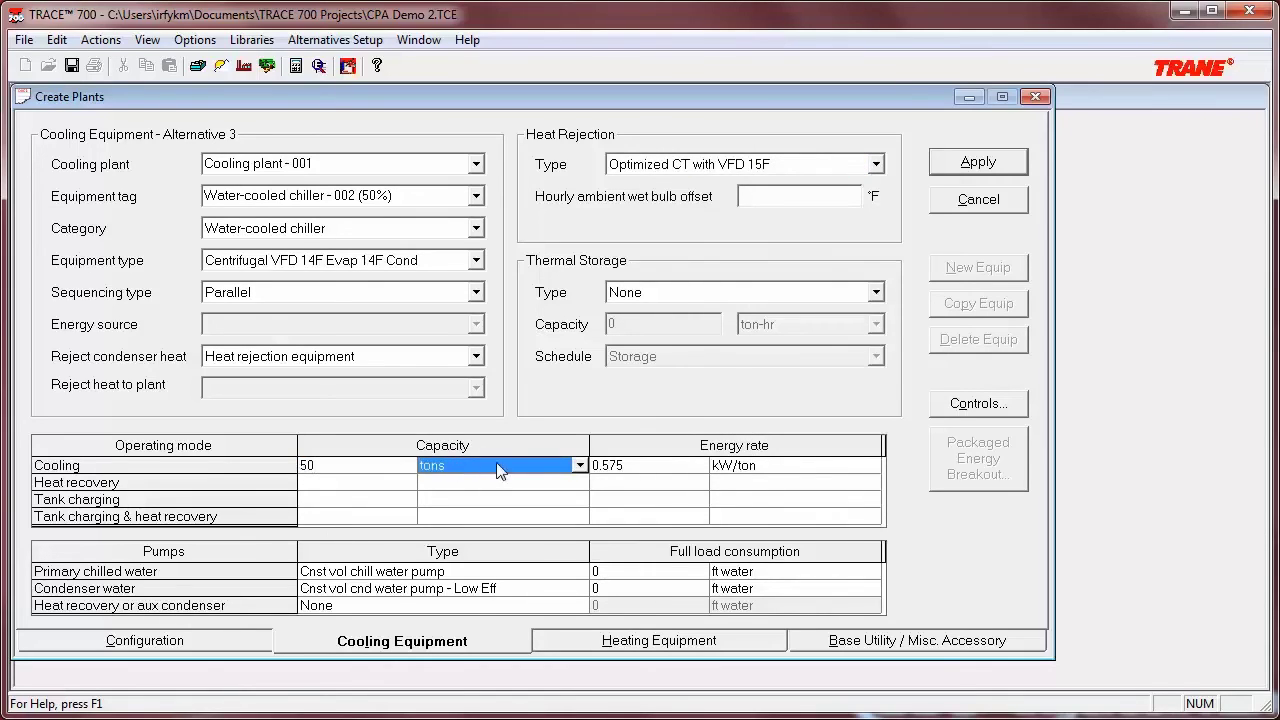
pyautogui.click(579, 468)
pyautogui.click(537, 484)
pyautogui.click(628, 589)
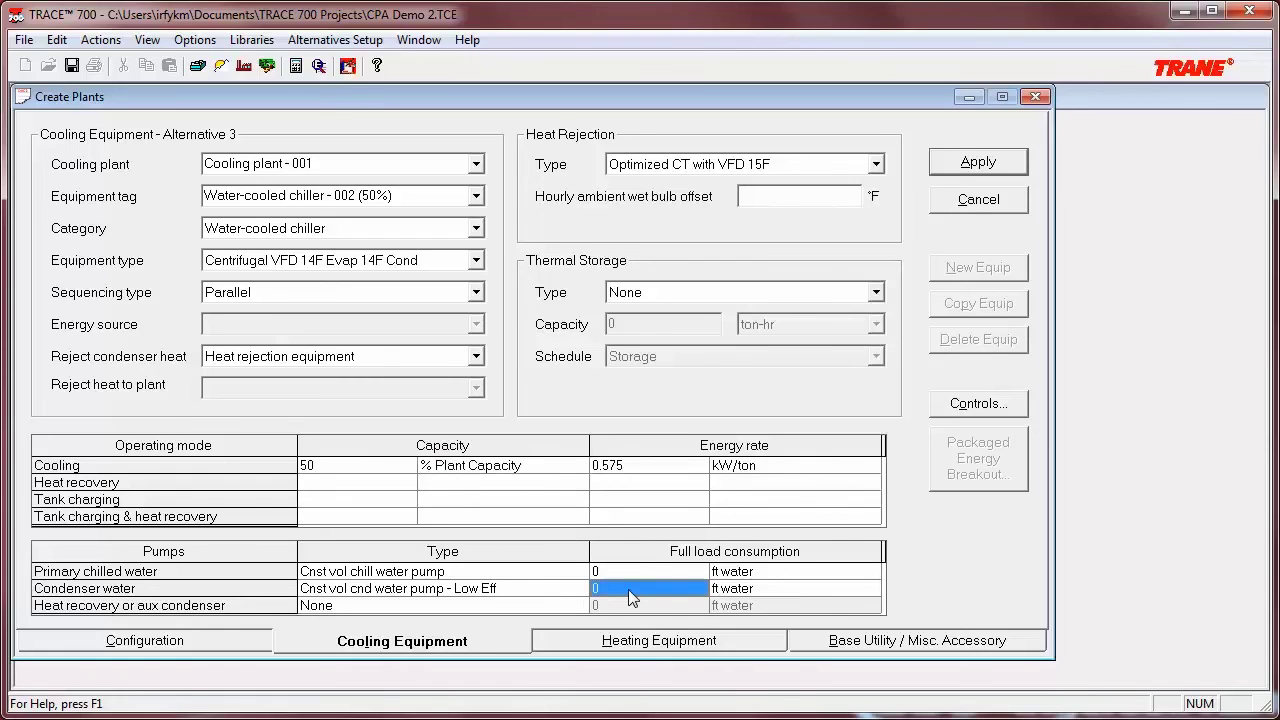
pyautogui.write('5.6')
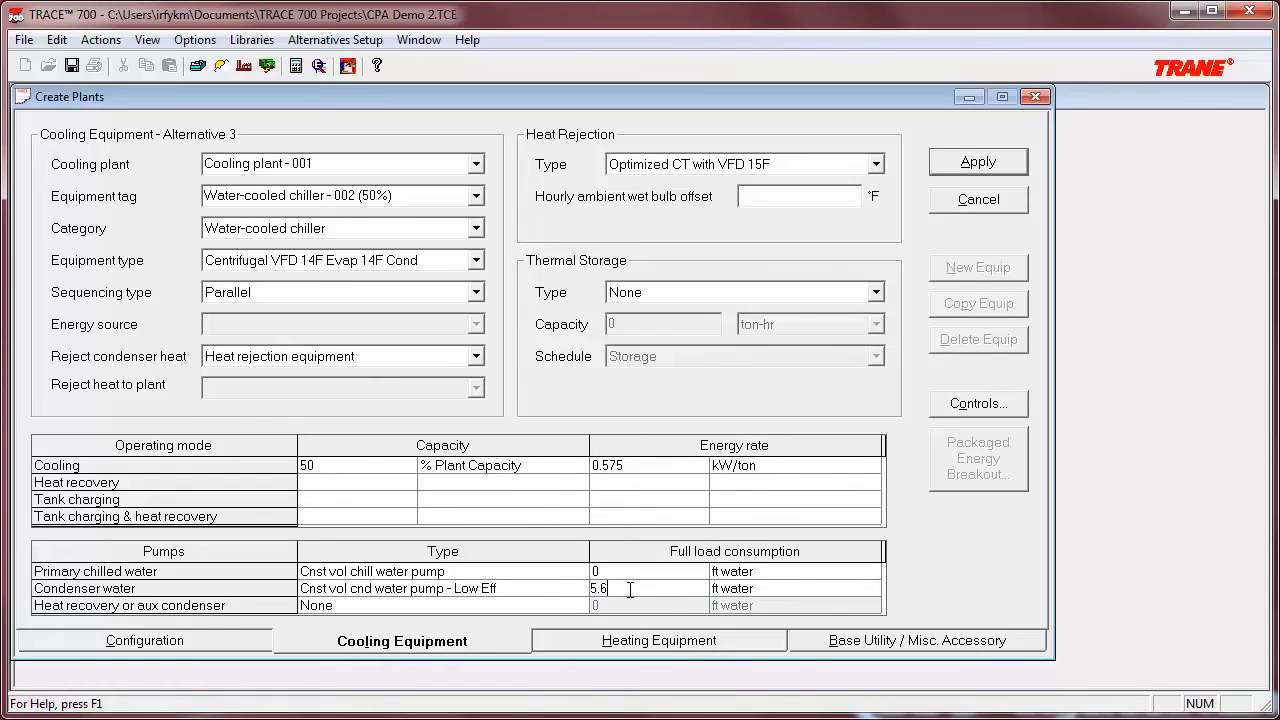
pyautogui.click(753, 590)
pyautogui.click(868, 591)
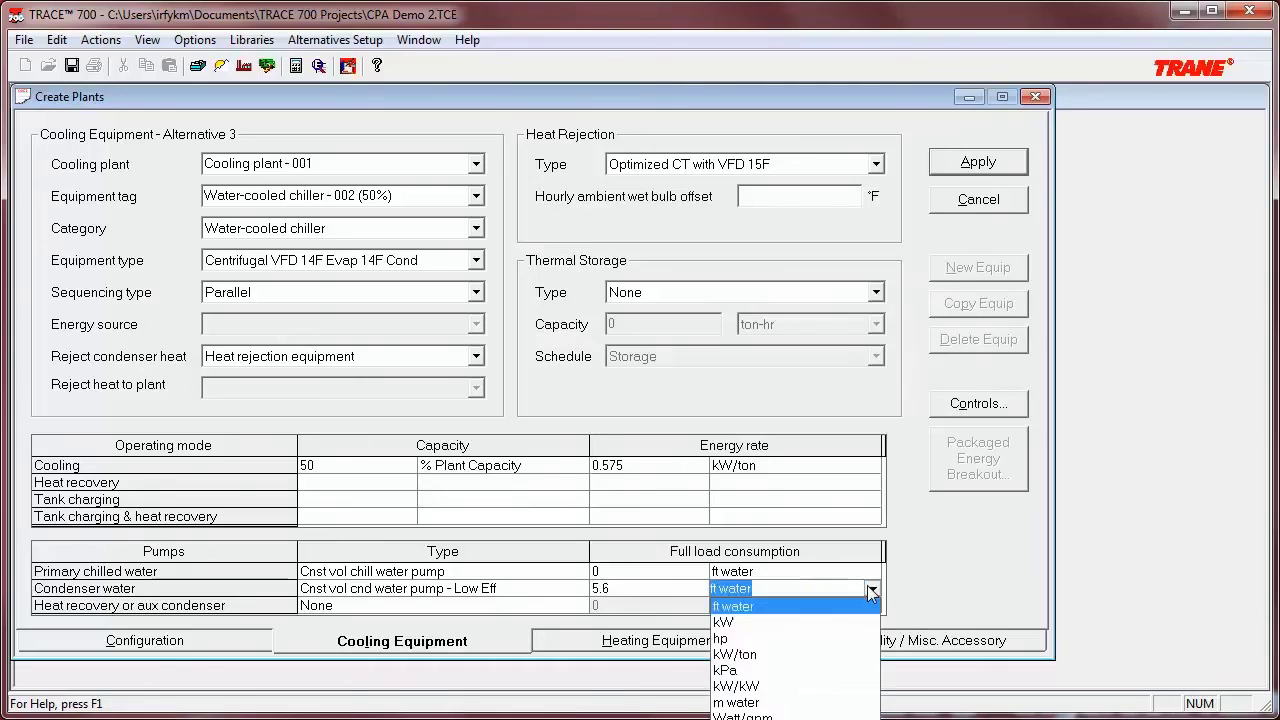
pyautogui.click(794, 620)
pyautogui.click(997, 168)
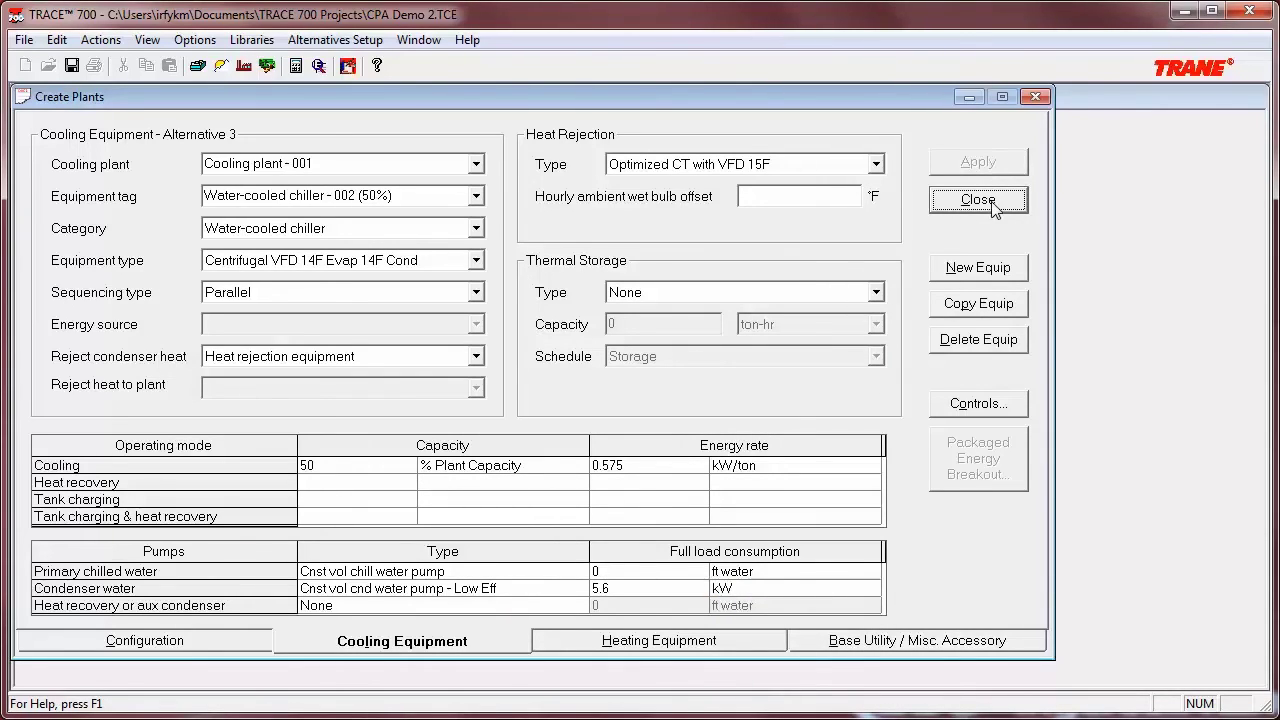
pyautogui.click(978, 200)
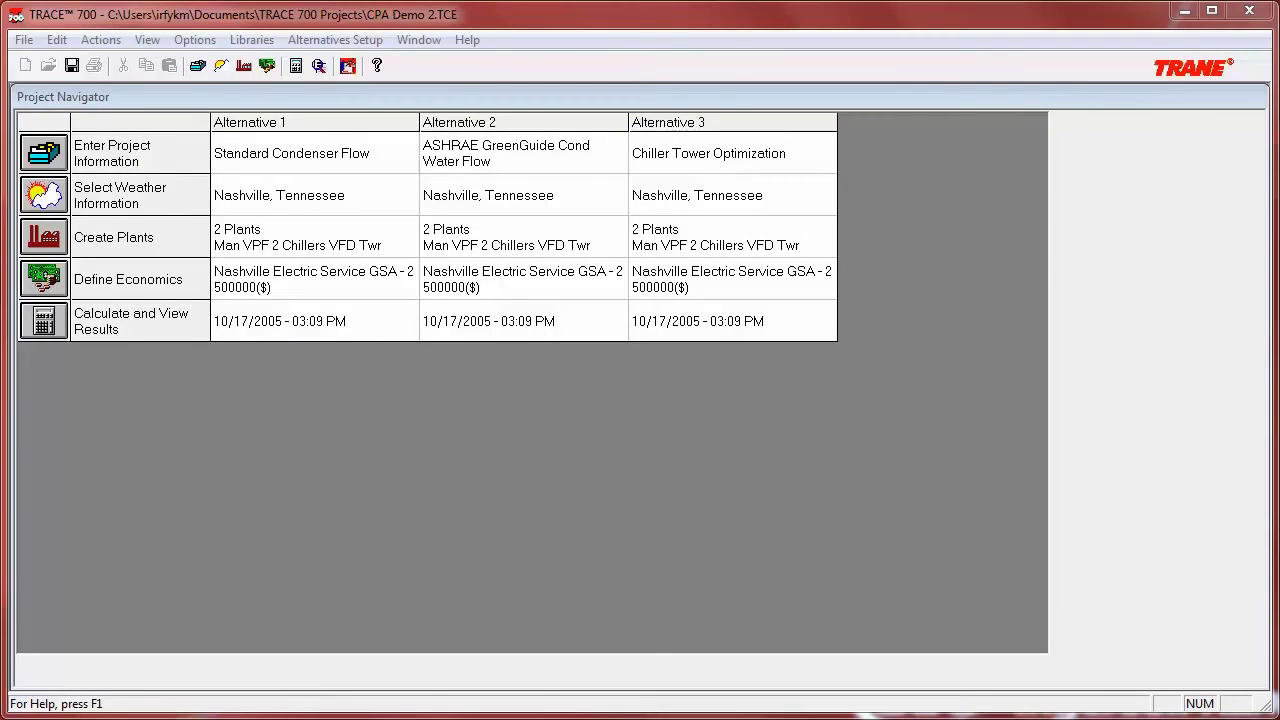
# - Right-click the Alternative 1 column in the Project Navigator to show its context menu
pyautogui.click(343, 122)
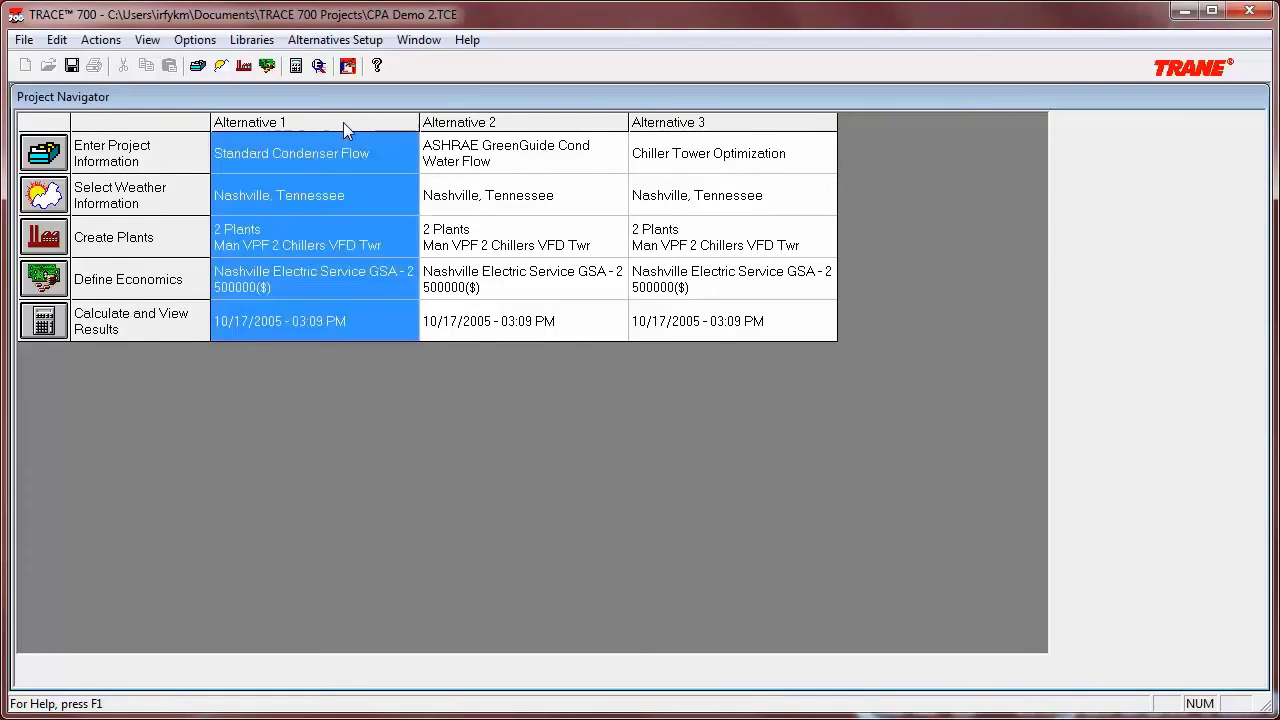
pyautogui.rightClick(343, 122)
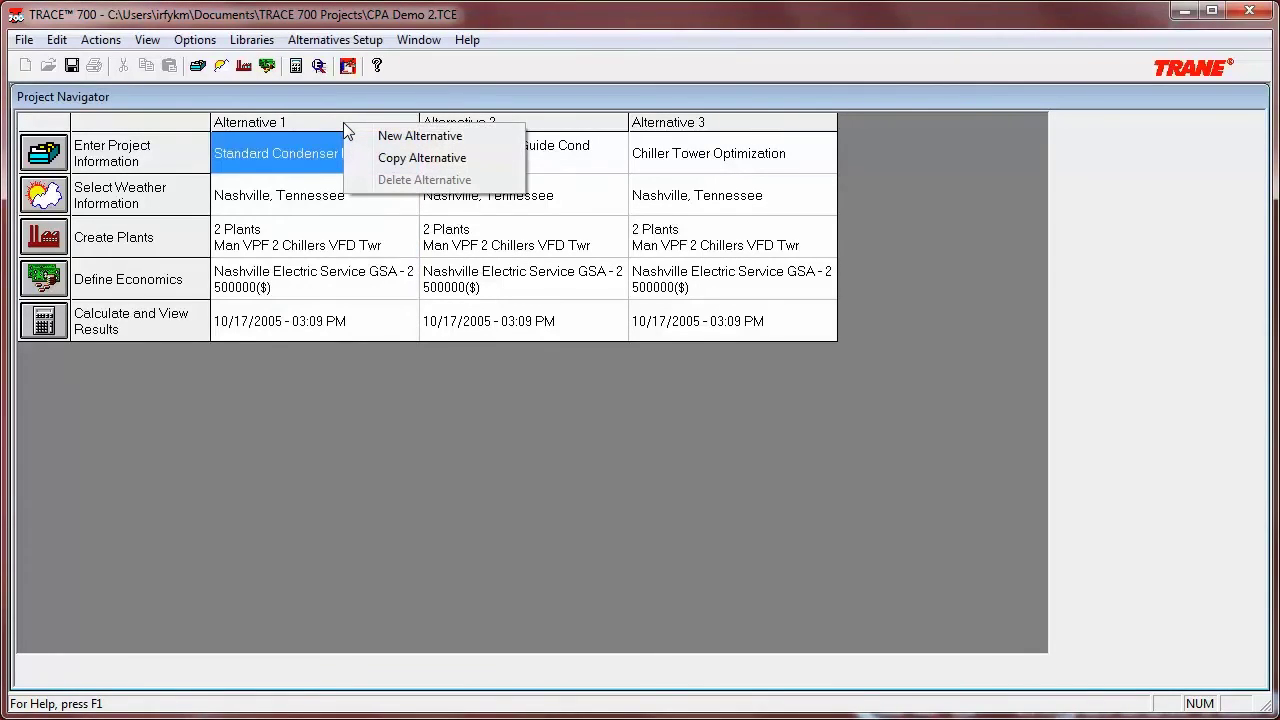
# - Copy Alternative 1 as Alternative 4 described 'Variable Speed Screw' and open its Create Plants
pyautogui.click(398, 160)
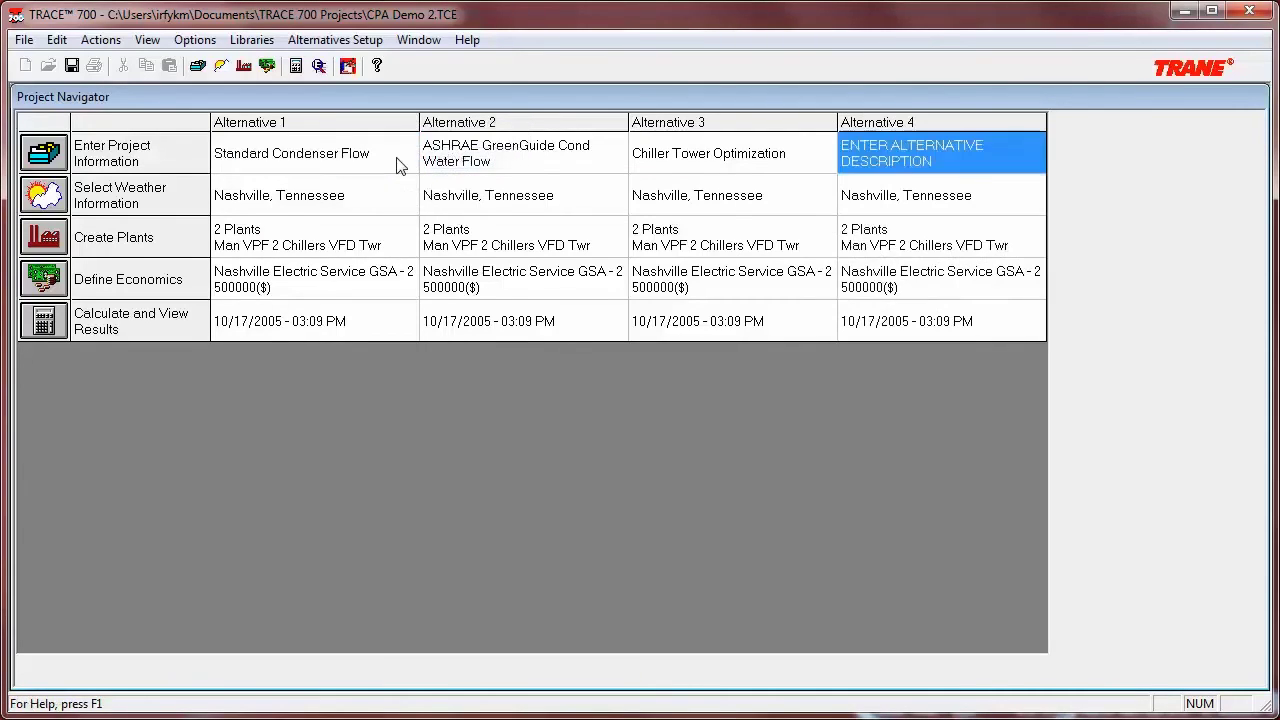
pyautogui.doubleClick(894, 154)
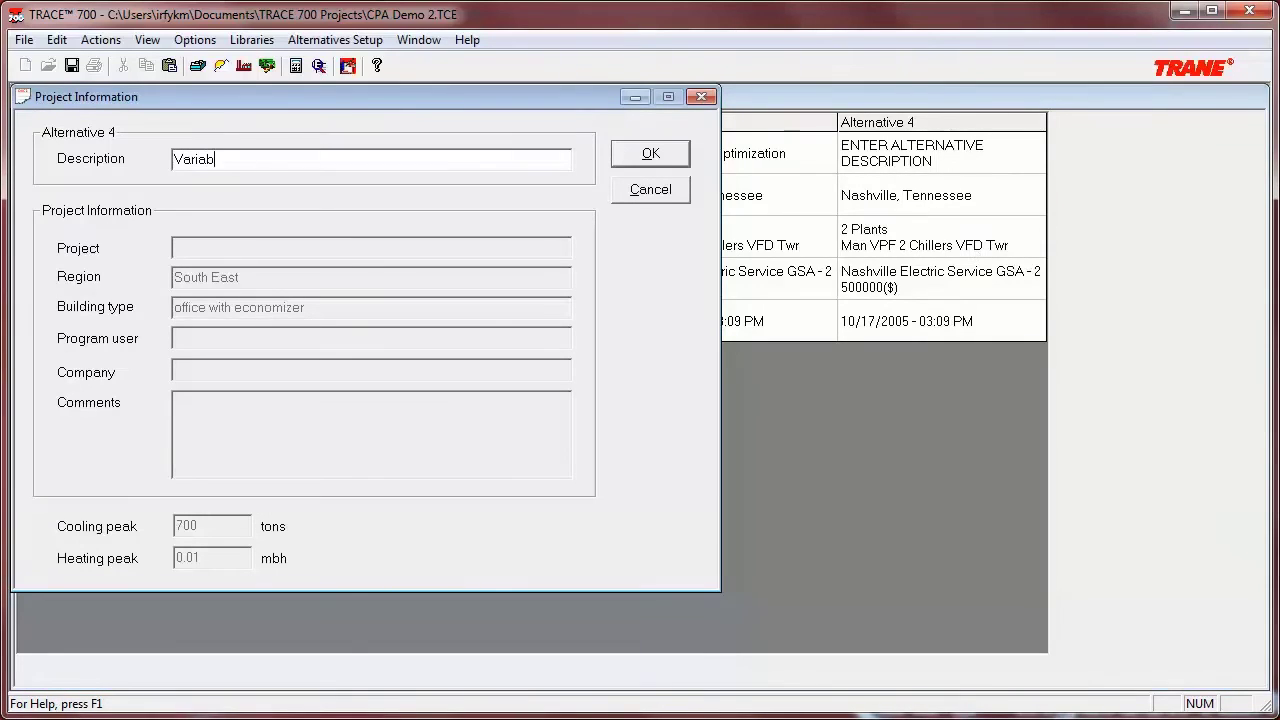
pyautogui.write('Variable Speed Screw')
pyautogui.click(651, 154)
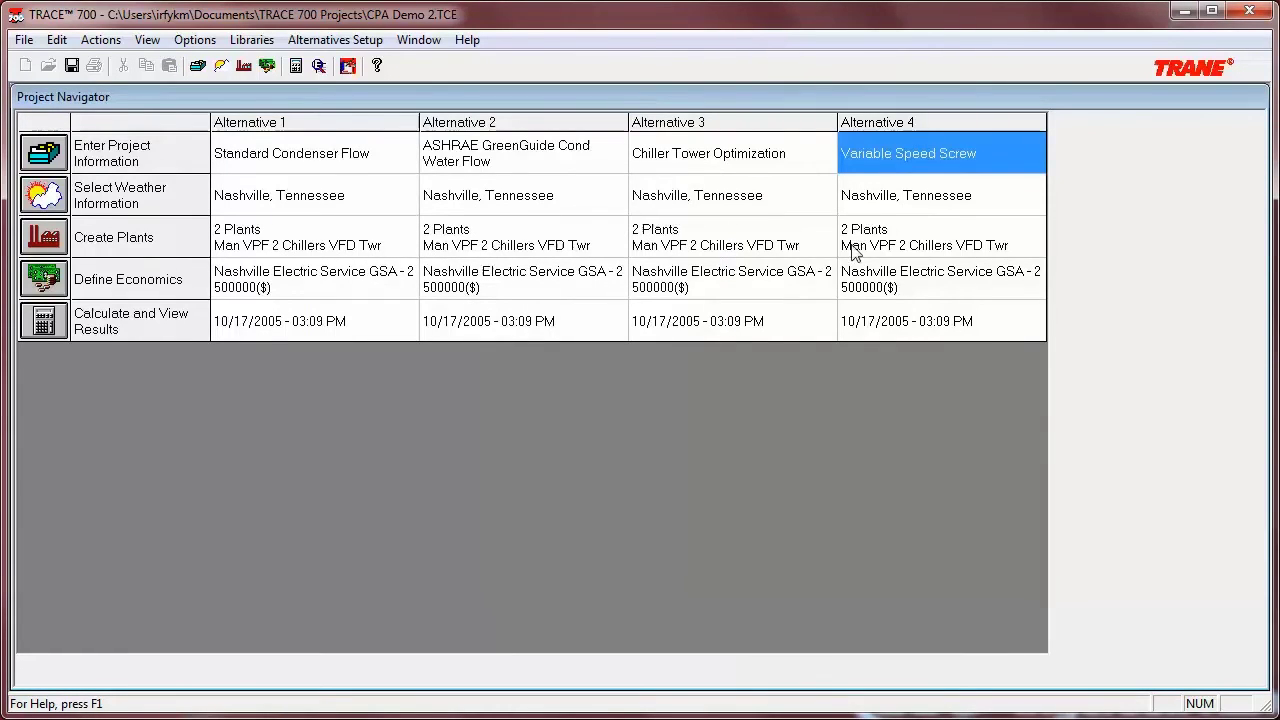
pyautogui.doubleClick(905, 236)
# - Make chiller 001 a Variable Speed Screw Chiller at 50 % Plant Capacity
pyautogui.click(443, 643)
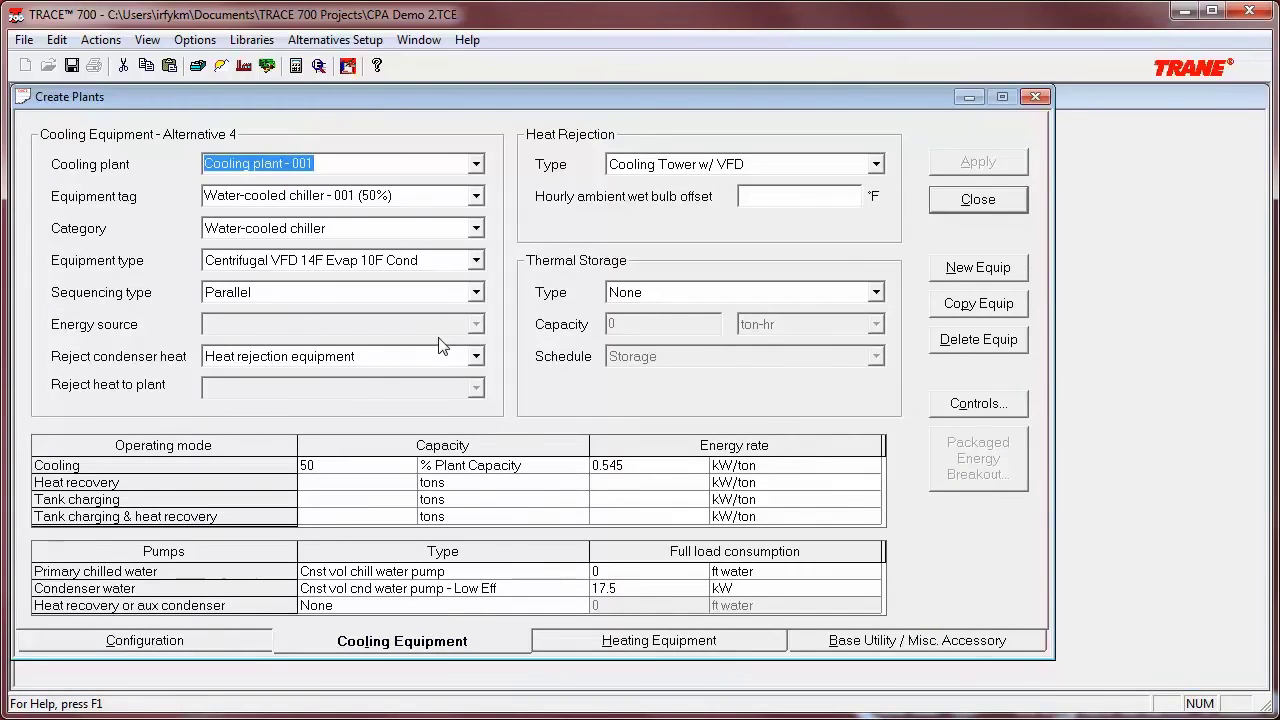
pyautogui.click(476, 262)
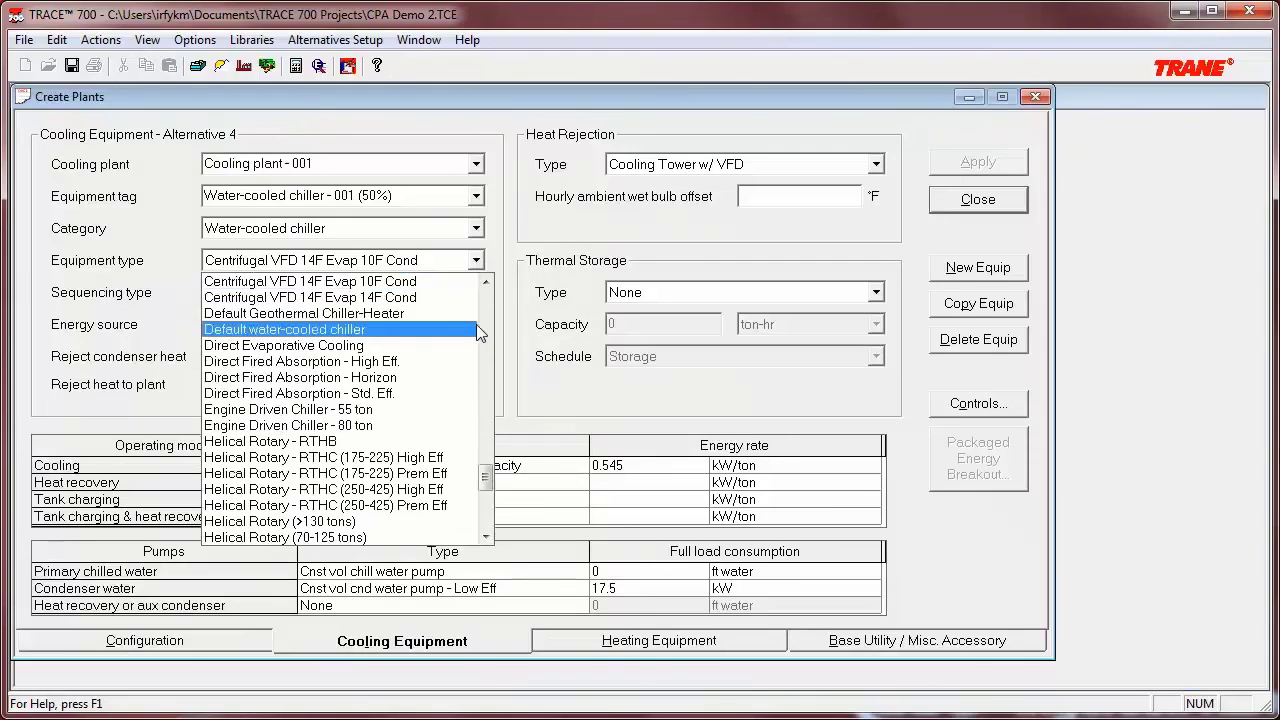
pyautogui.scroll(-8, 480, 460)
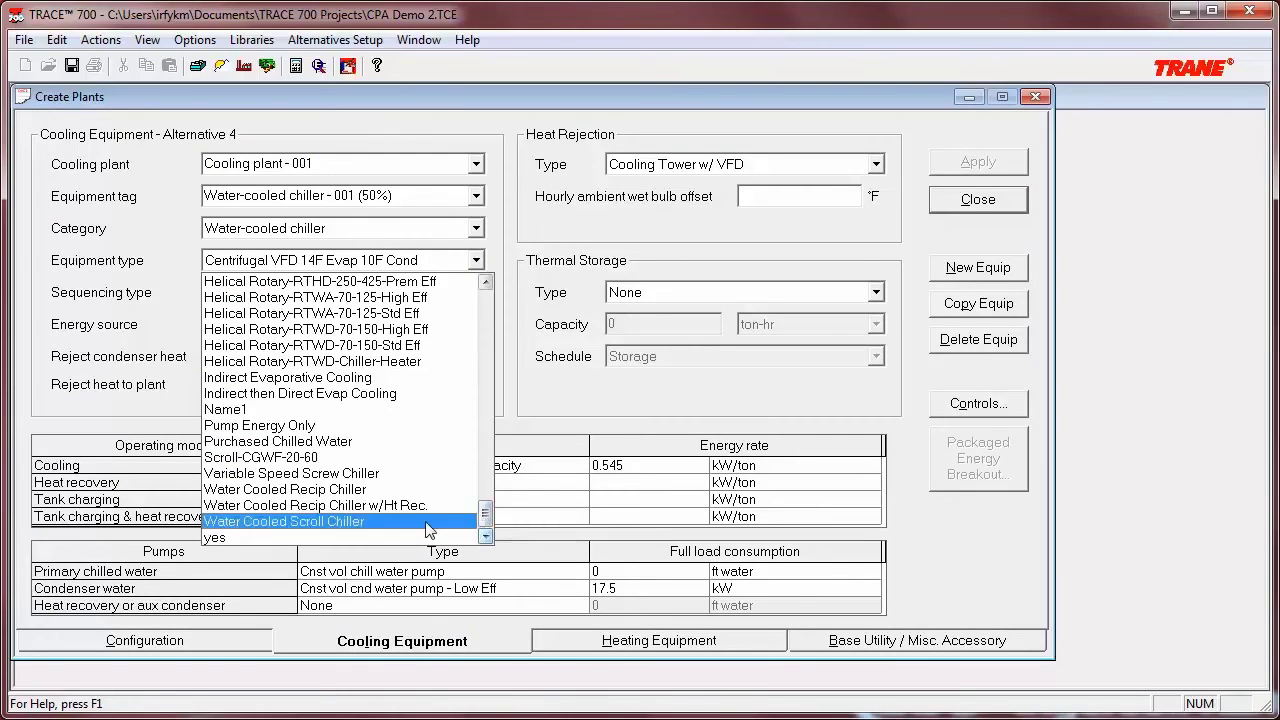
pyautogui.click(352, 474)
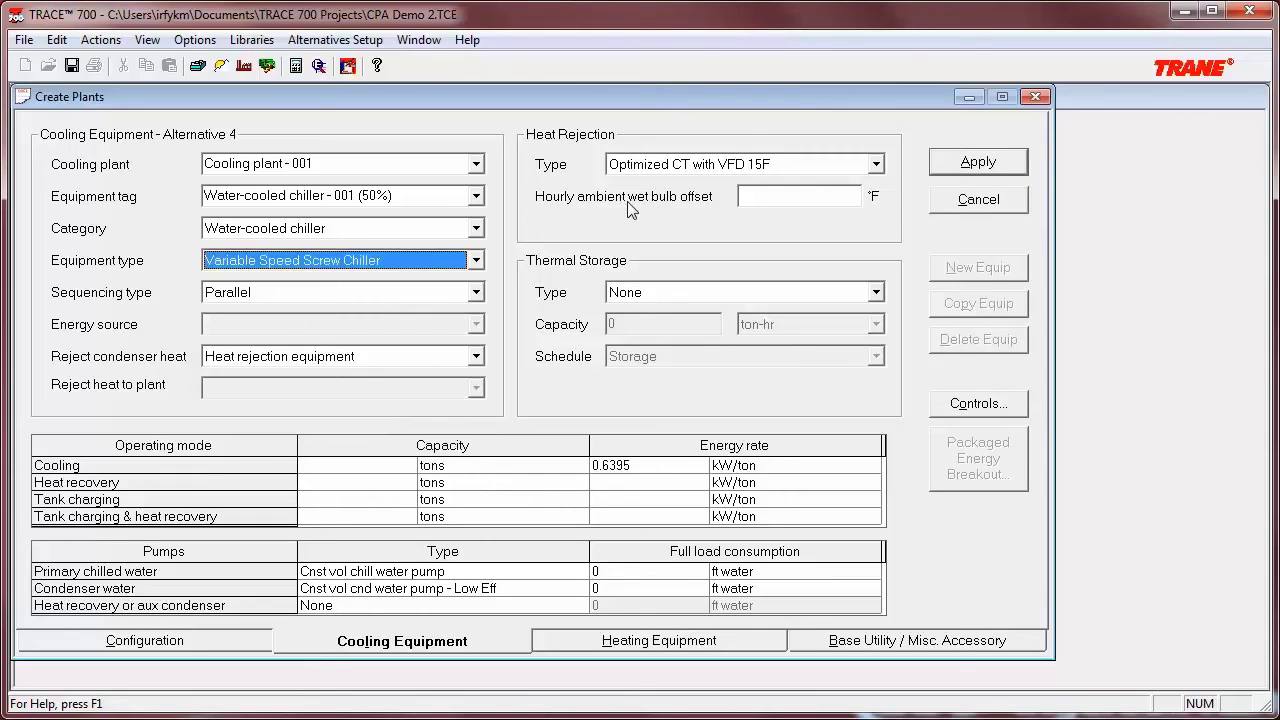
pyautogui.click(388, 470)
pyautogui.write('50')
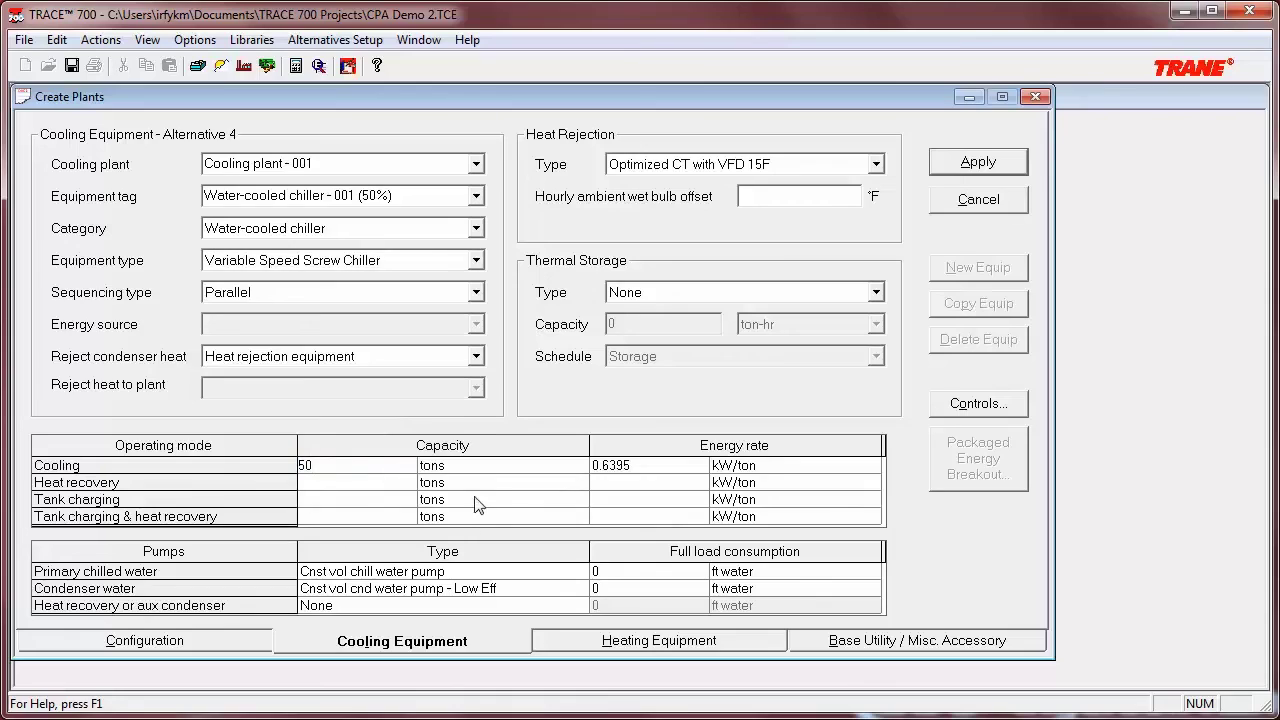
pyautogui.click(497, 469)
pyautogui.click(579, 467)
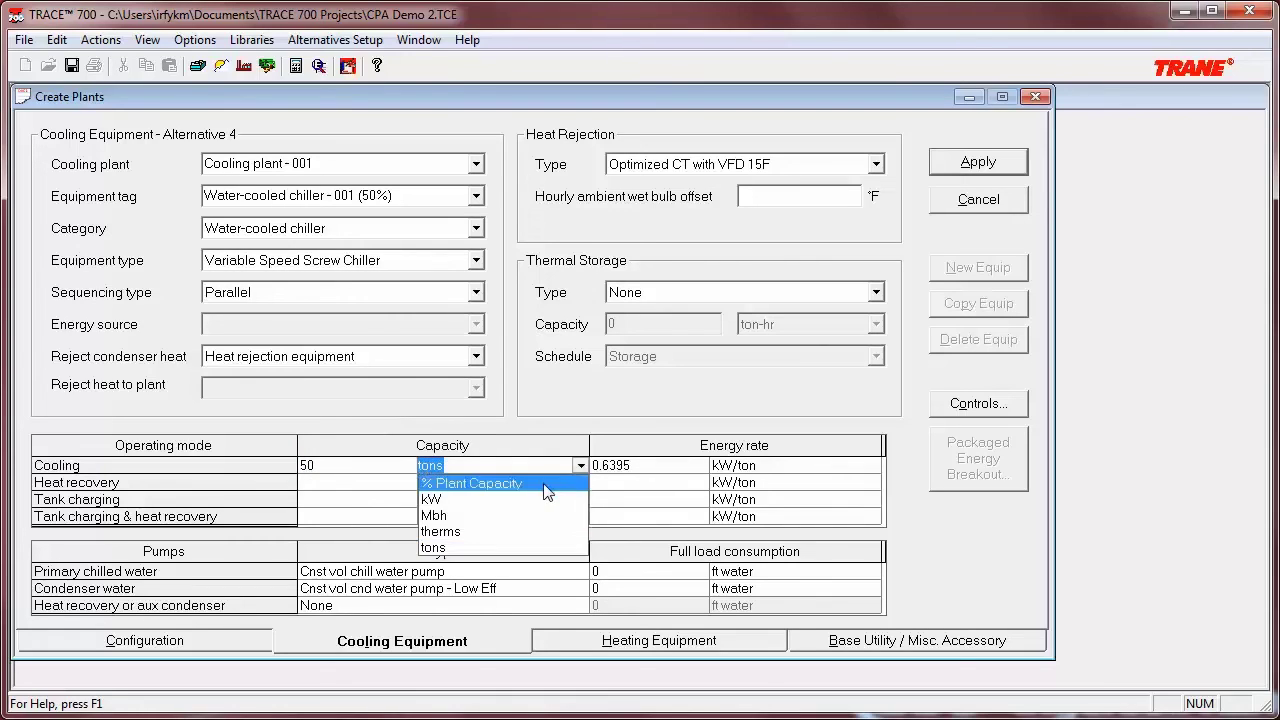
pyautogui.click(557, 486)
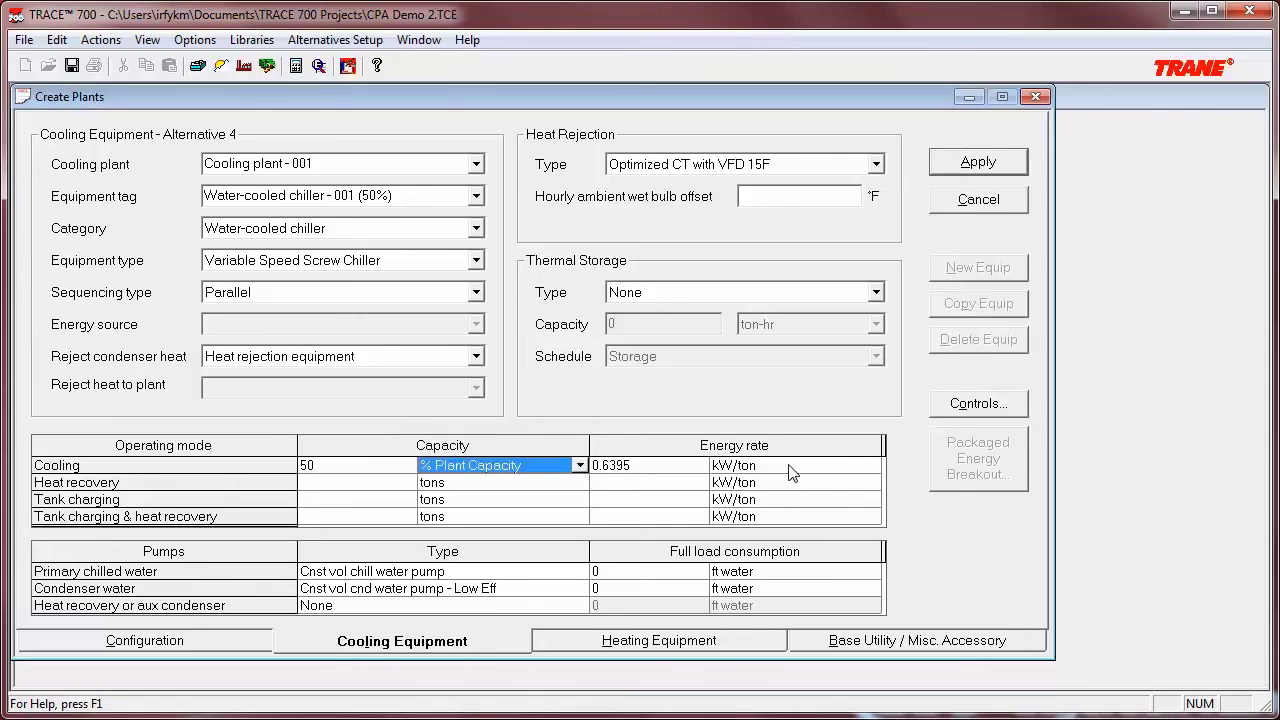
# - Give chiller 001 a 5.6 kW condenser pump, apply, and switch to chiller 002
pyautogui.click(597, 589)
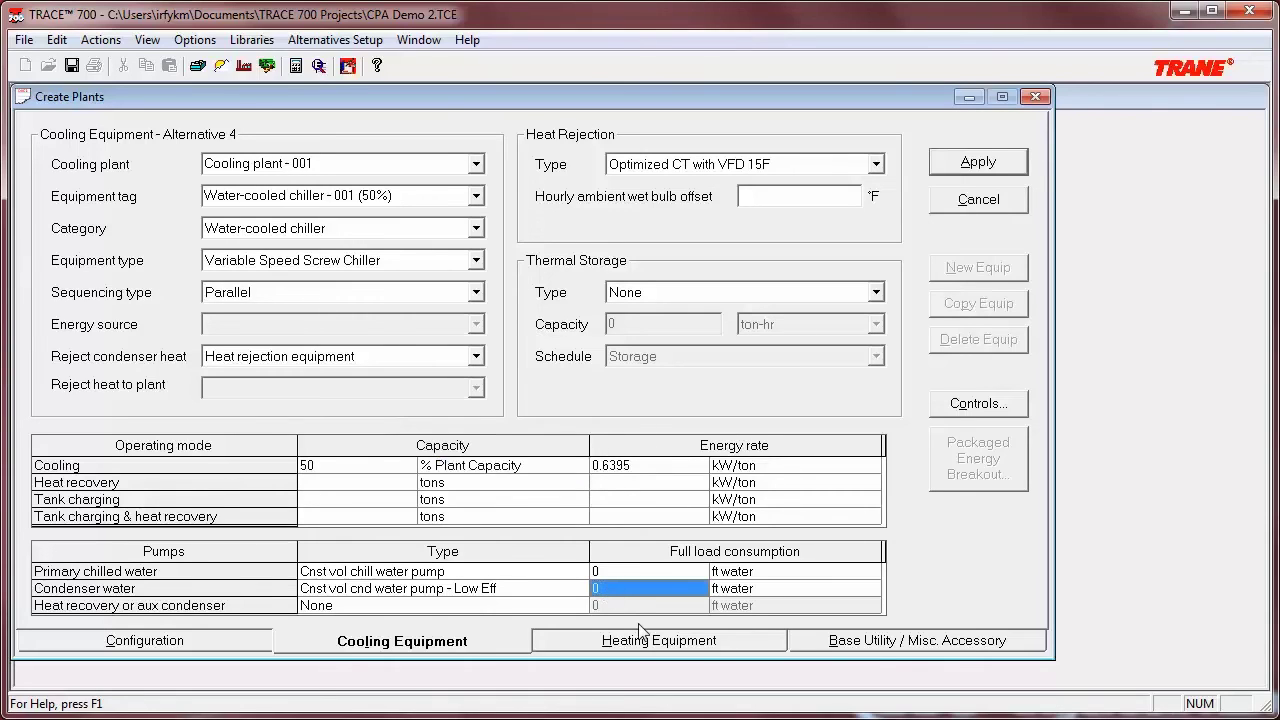
pyautogui.write('5.6')
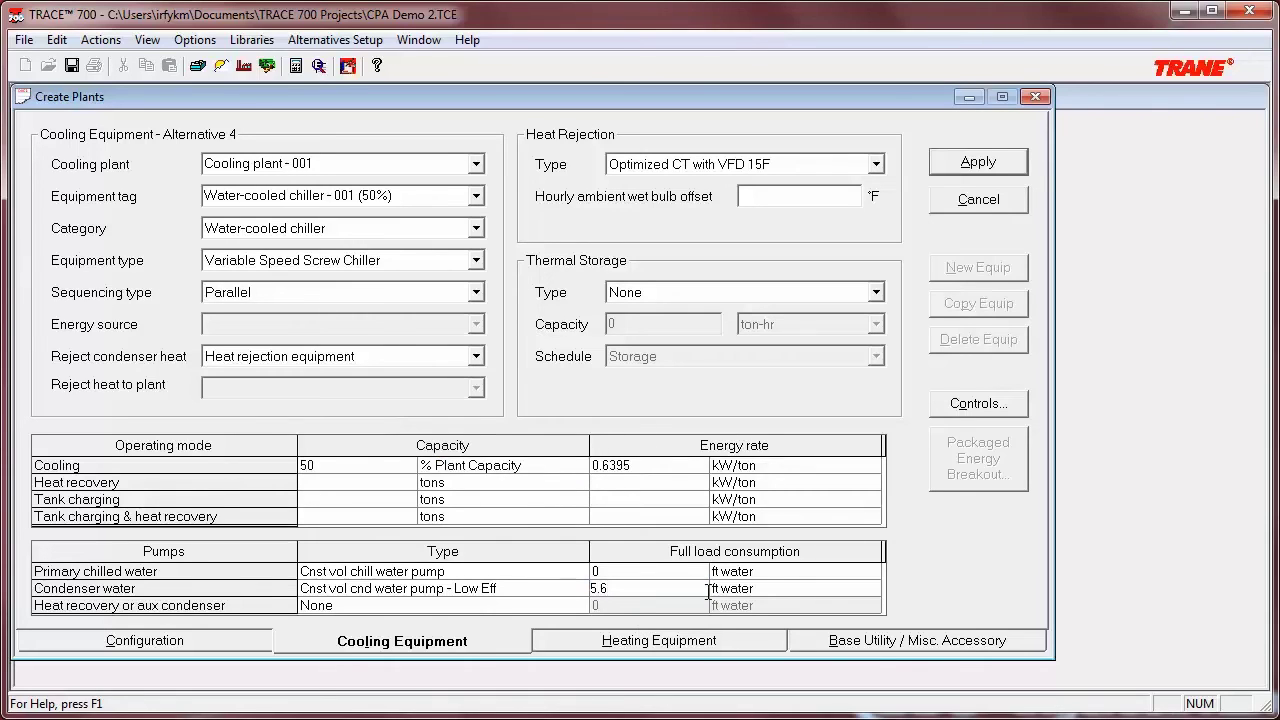
pyautogui.click(778, 590)
pyautogui.click(872, 589)
pyautogui.click(773, 622)
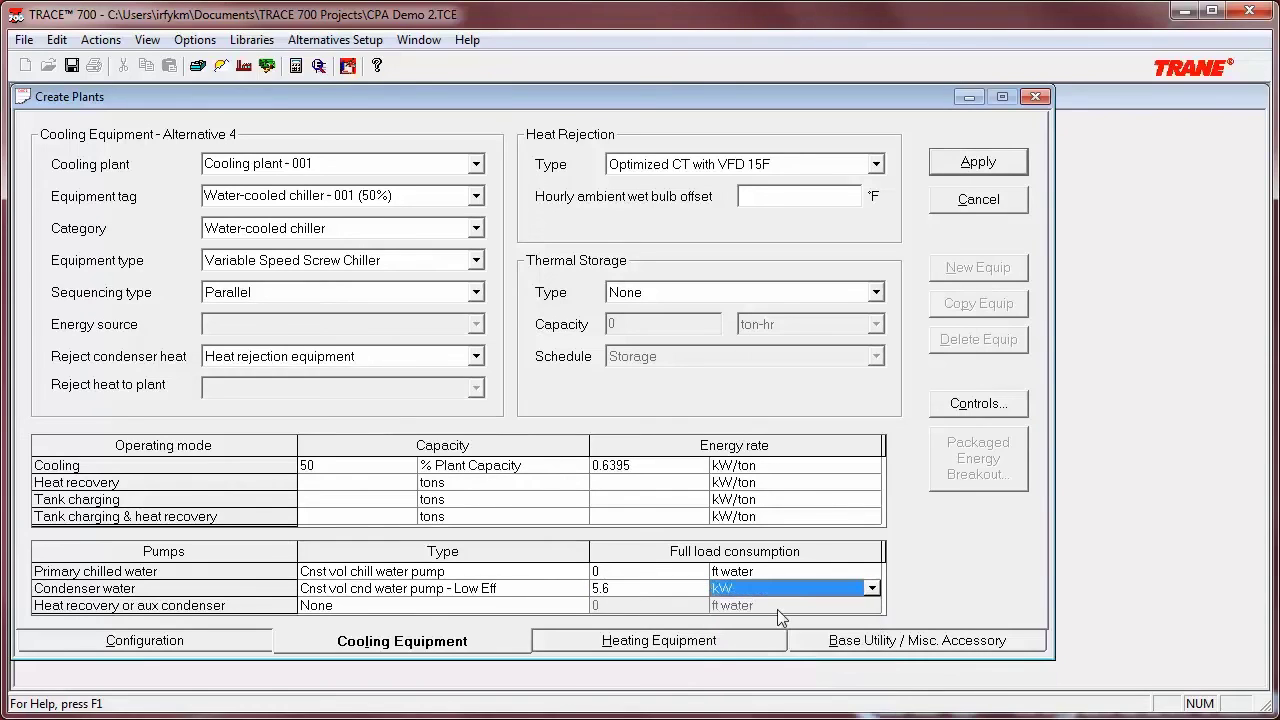
pyautogui.click(985, 163)
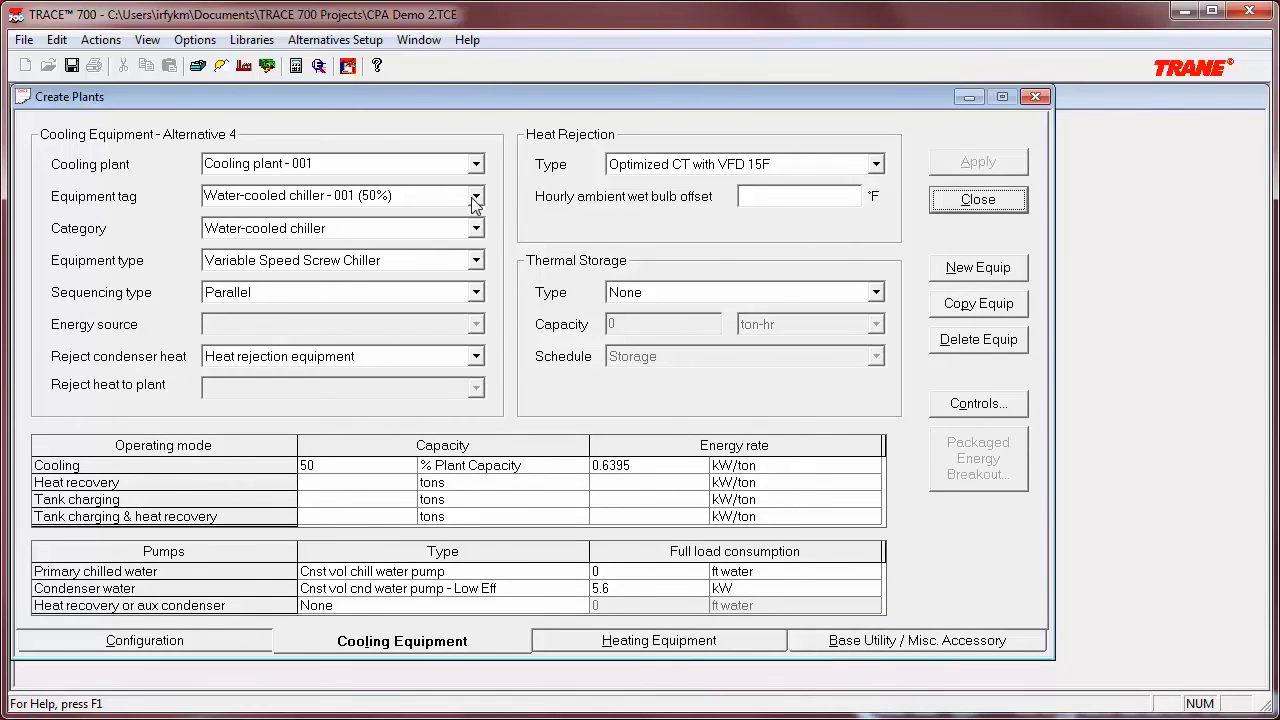
pyautogui.click(476, 196)
pyautogui.click(397, 233)
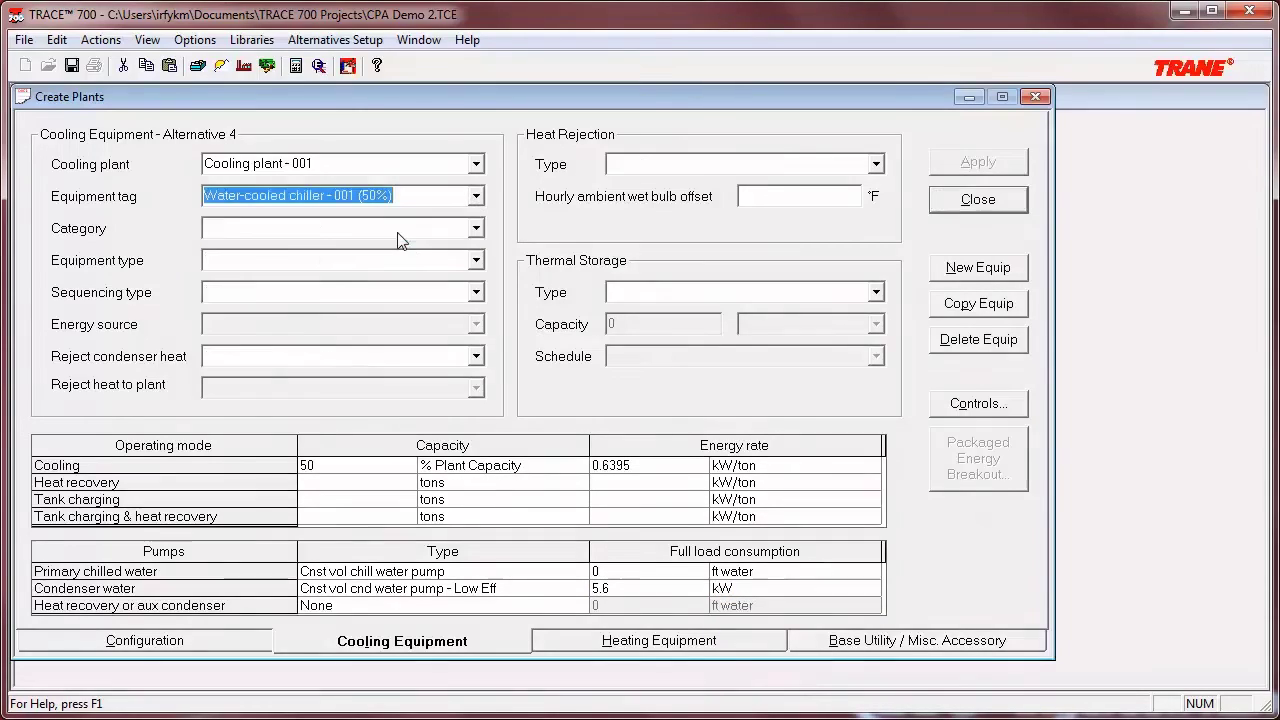
# - Make chiller 002 a Variable Speed Screw Chiller at 50 % Plant Capacity
pyautogui.click(478, 260)
pyautogui.scroll(-7, 470, 425)
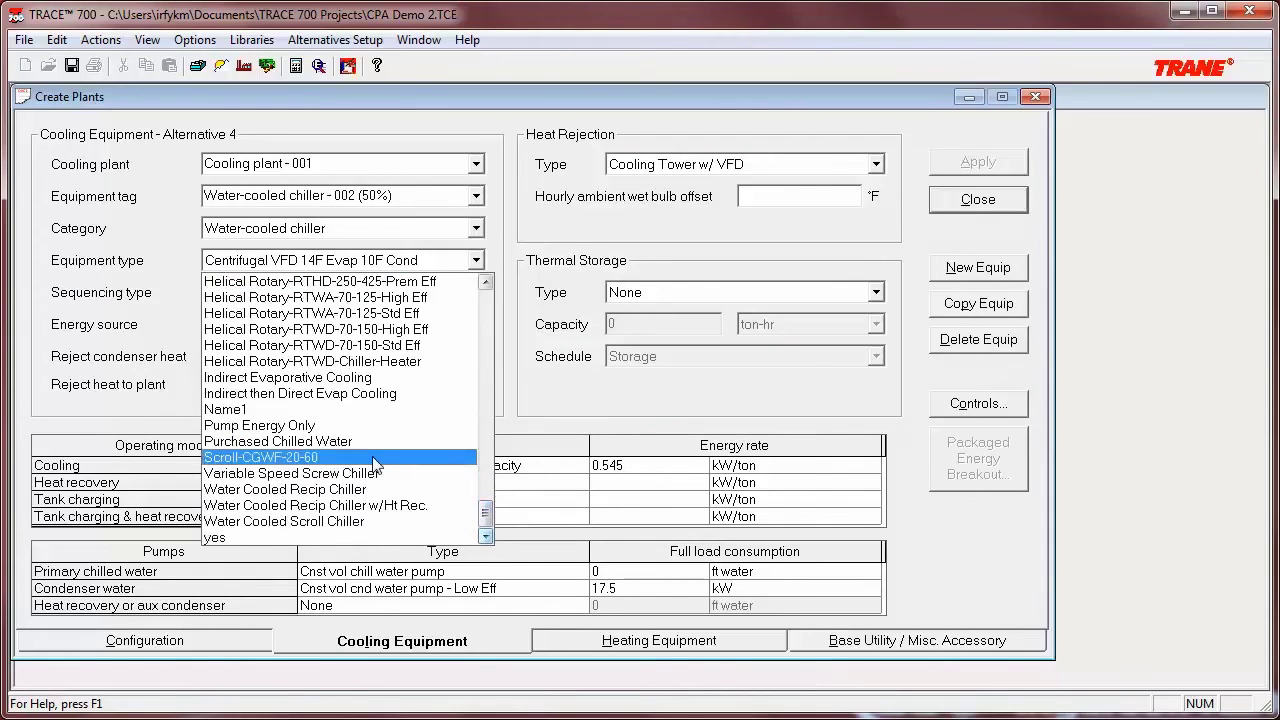
pyautogui.click(372, 474)
pyautogui.click(352, 465)
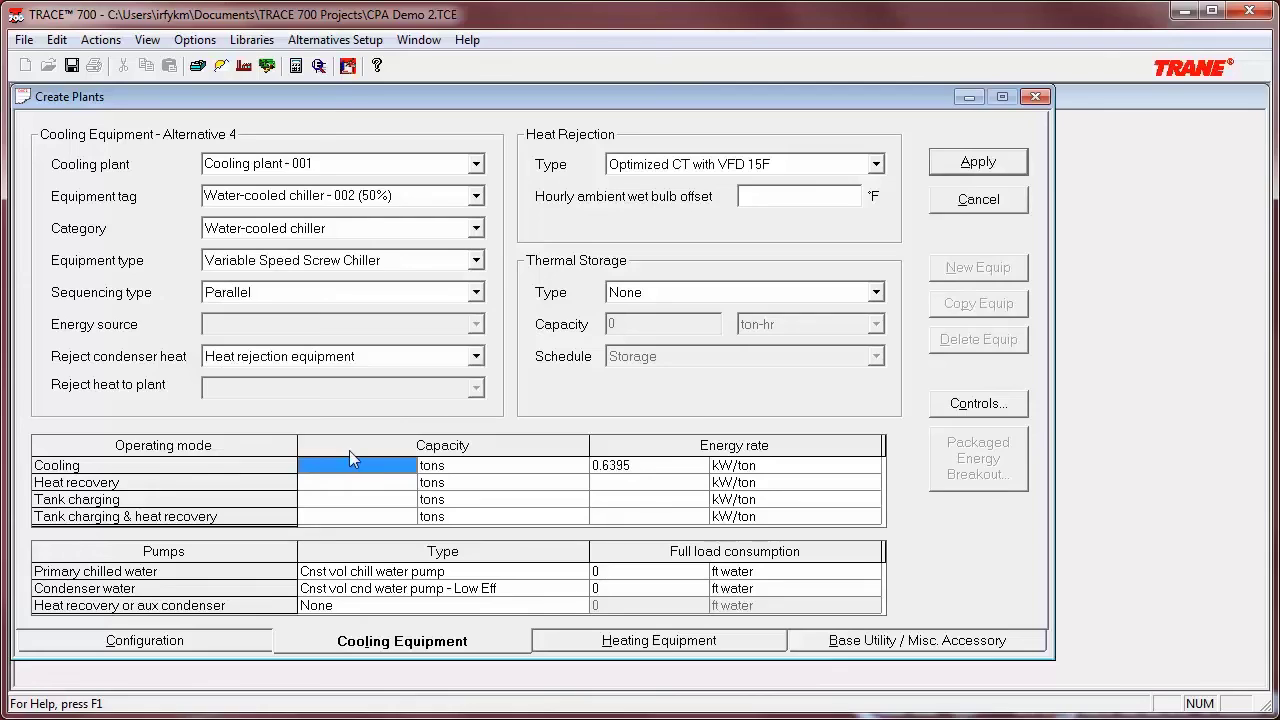
pyautogui.write('50')
pyautogui.click(478, 470)
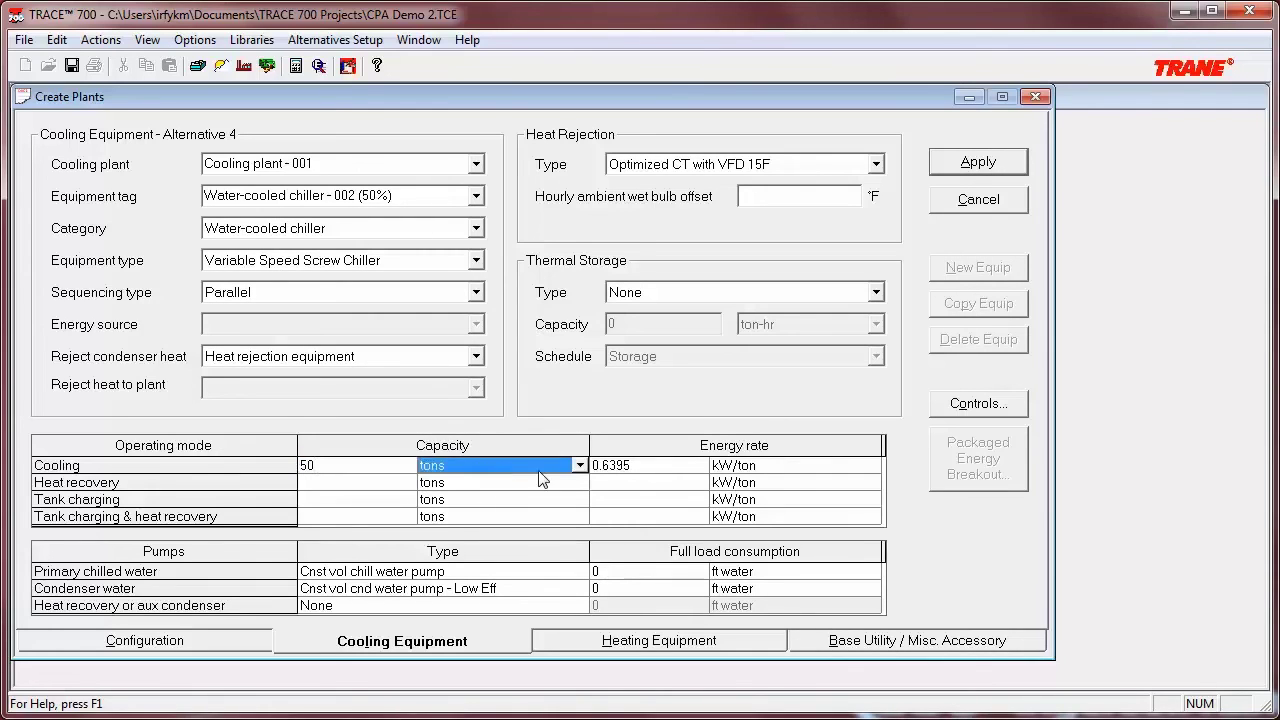
pyautogui.click(580, 467)
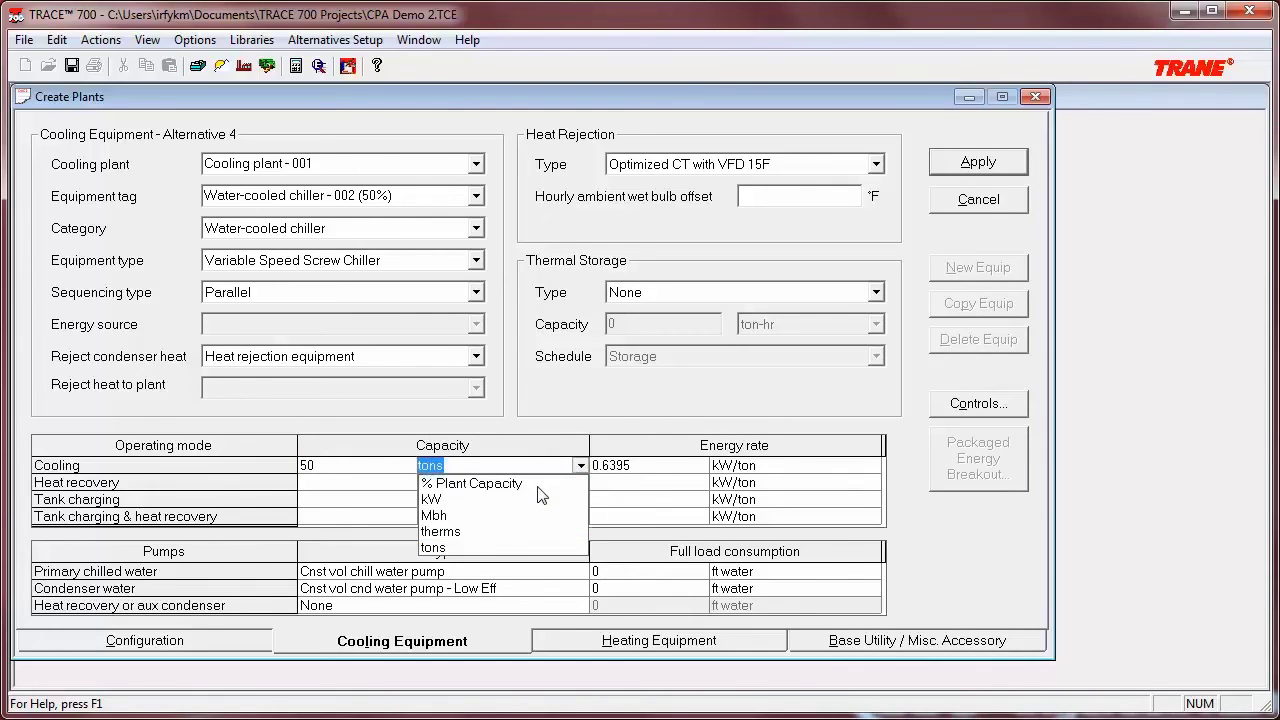
pyautogui.click(539, 491)
# - Give chiller 002 a 5.6 kW condenser pump, apply, and close plant setup
pyautogui.click(662, 594)
pyautogui.write('5.6')
pyautogui.click(868, 590)
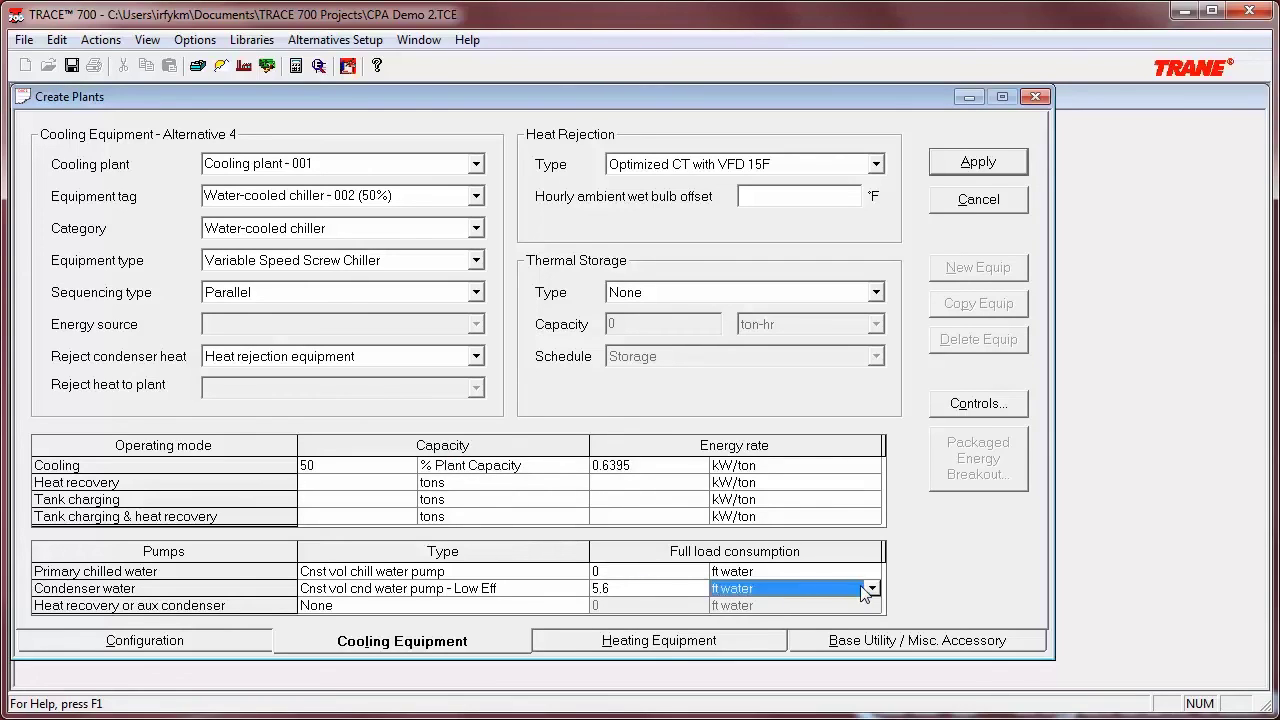
pyautogui.click(870, 590)
pyautogui.click(787, 618)
pyautogui.click(970, 165)
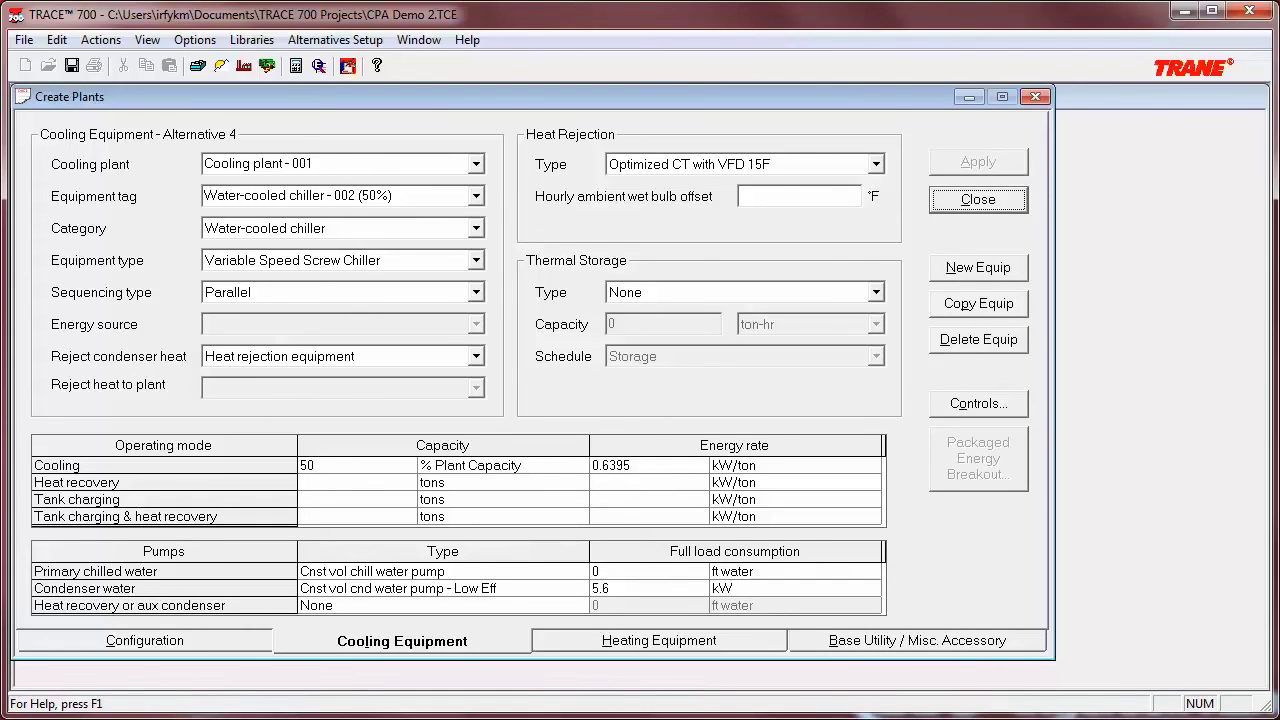
pyautogui.press('Return')
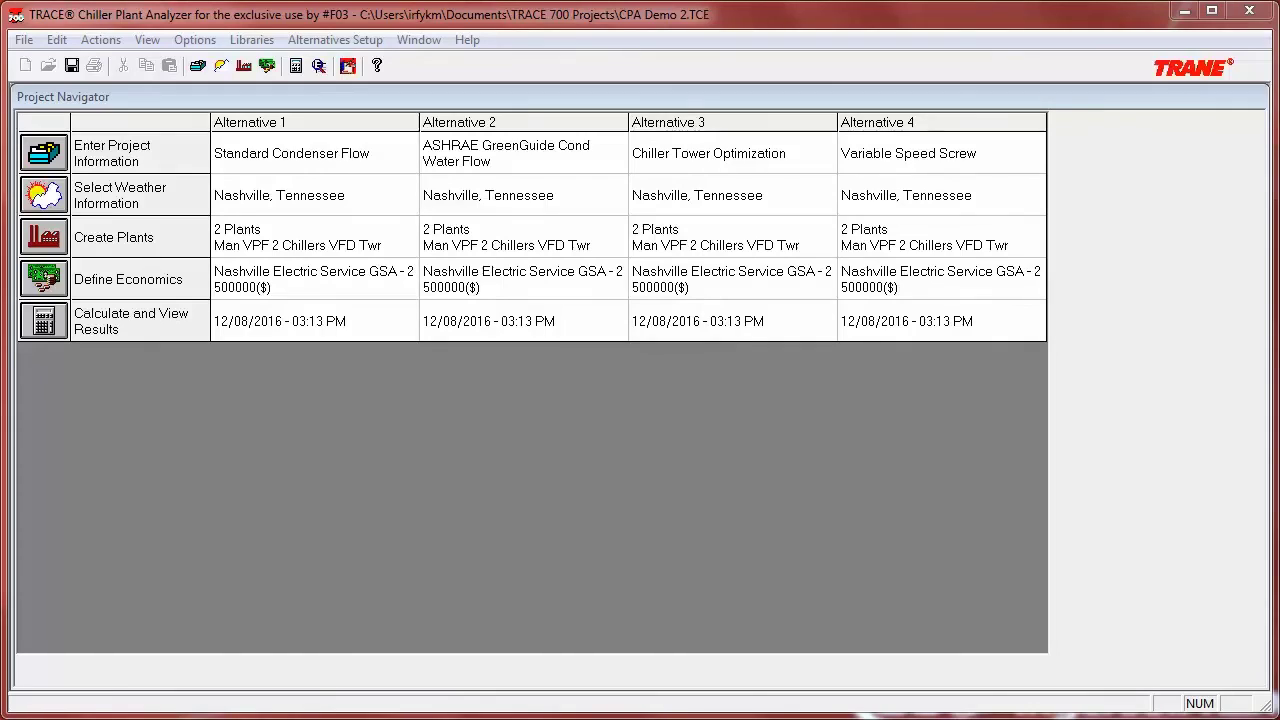
# - Change Alternative 4's equipment installed cost to 465000 $ in Define Economics and apply it
pyautogui.doubleClick(886, 288)
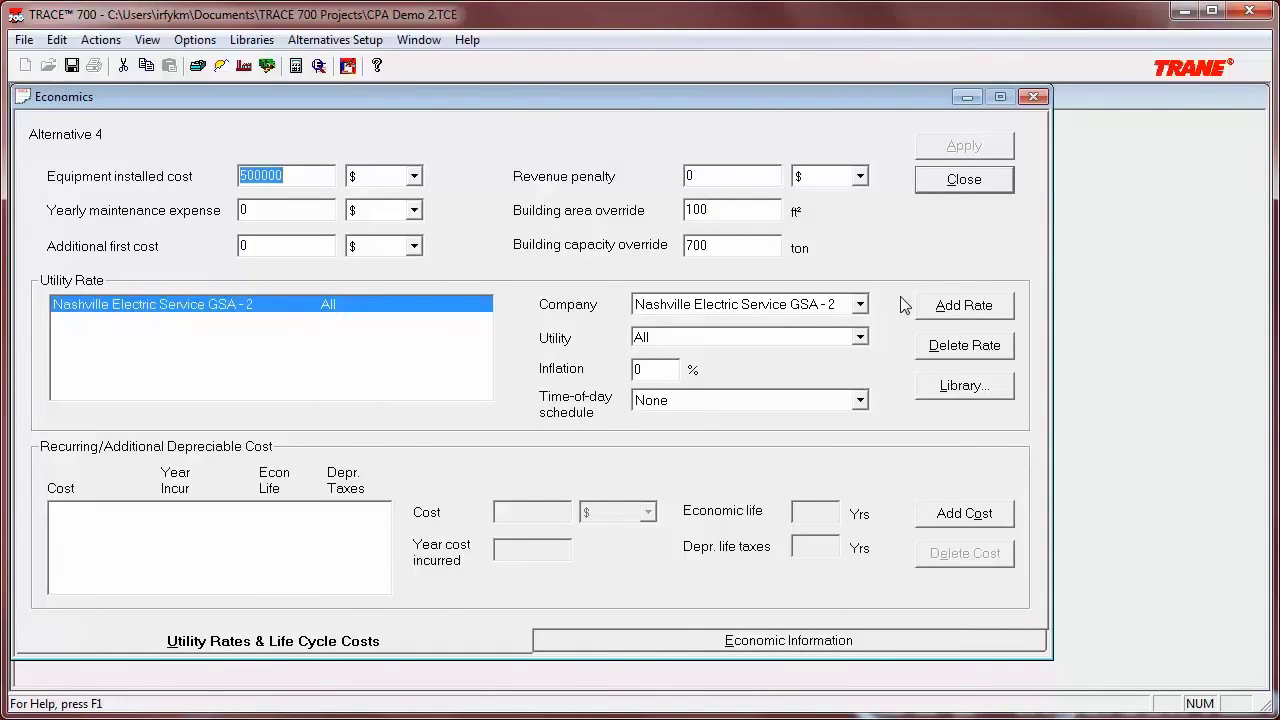
pyautogui.write('46')
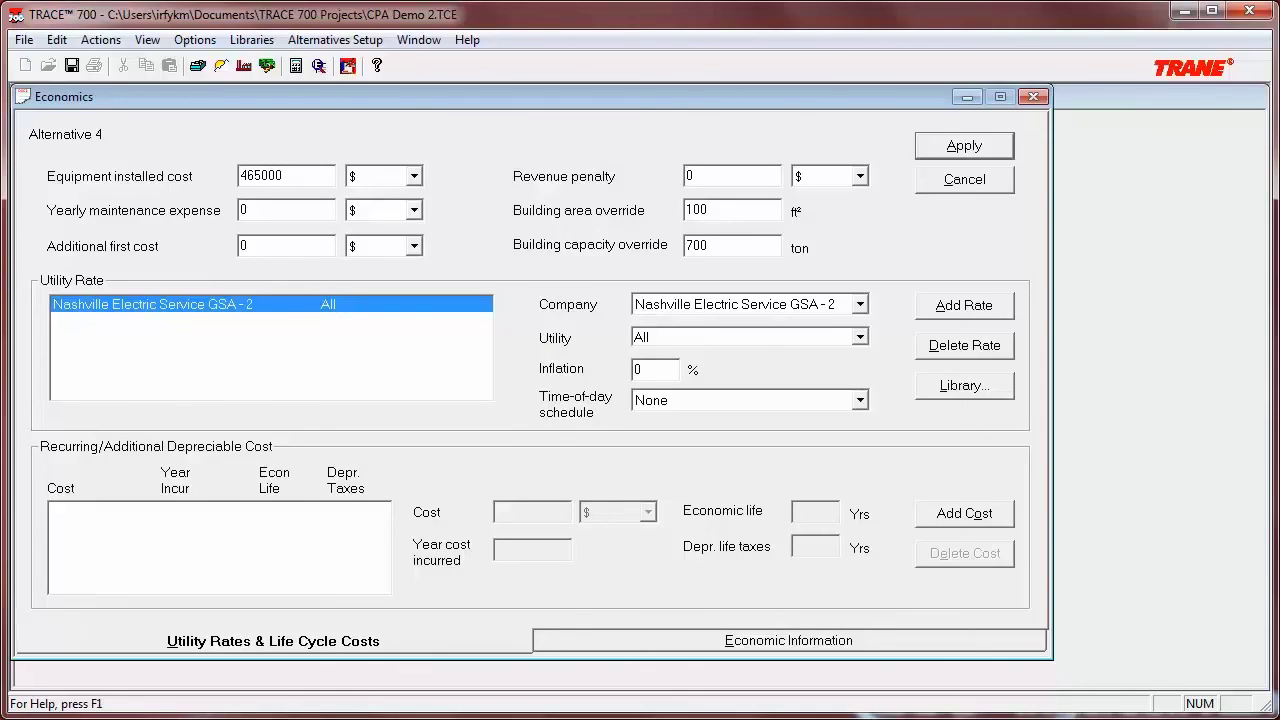
pyautogui.click(955, 150)
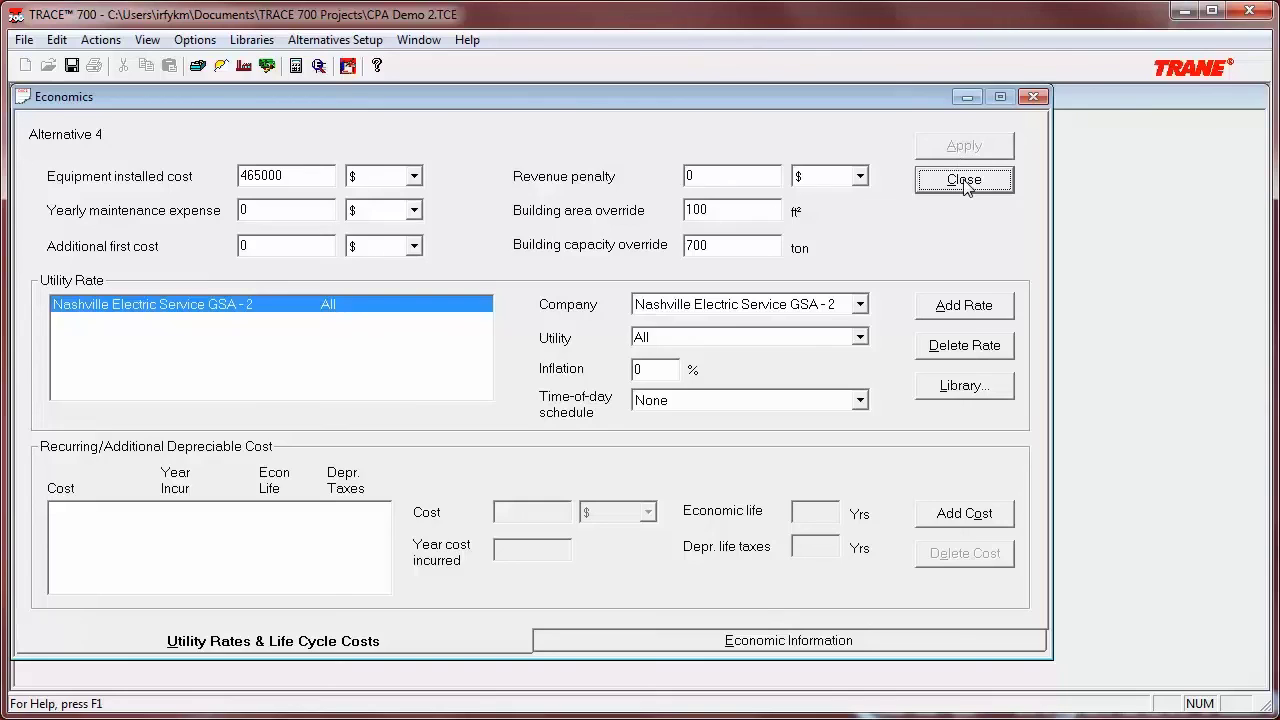
pyautogui.click(964, 180)
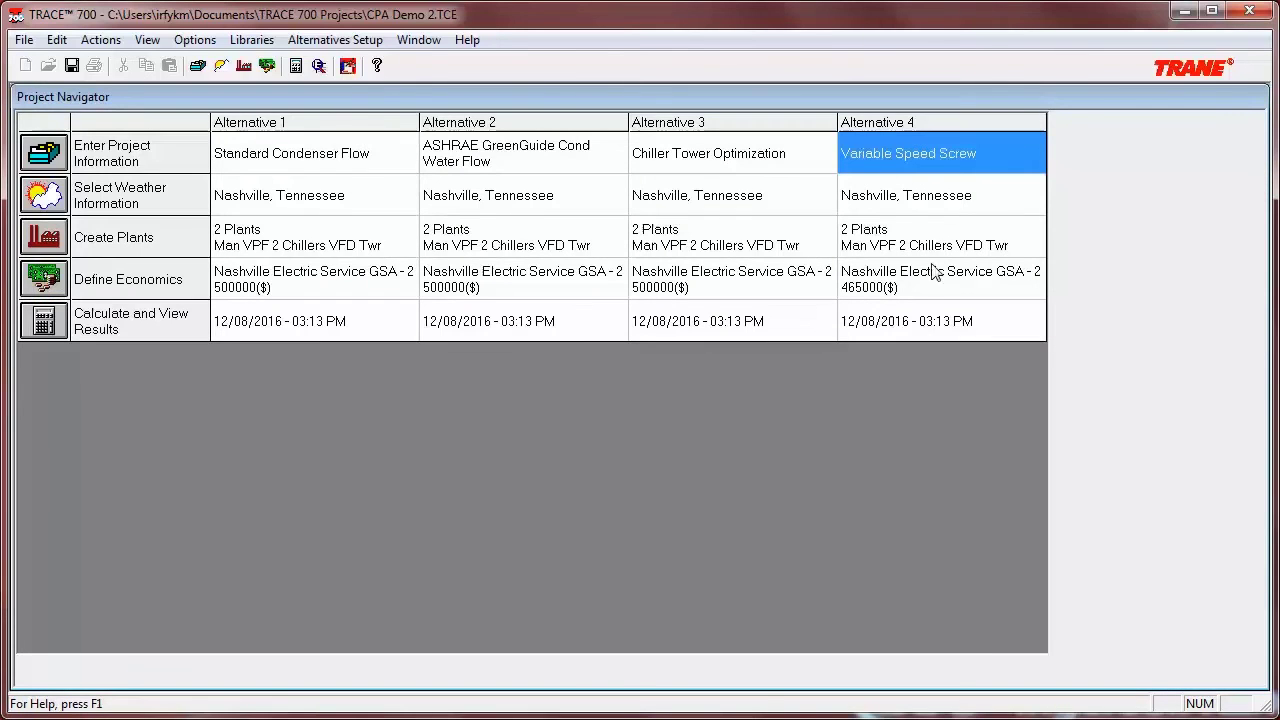
# - Tick the Energy calculation for Alternatives 1, 2, 3 and 4 and run it
pyautogui.click(57, 320)
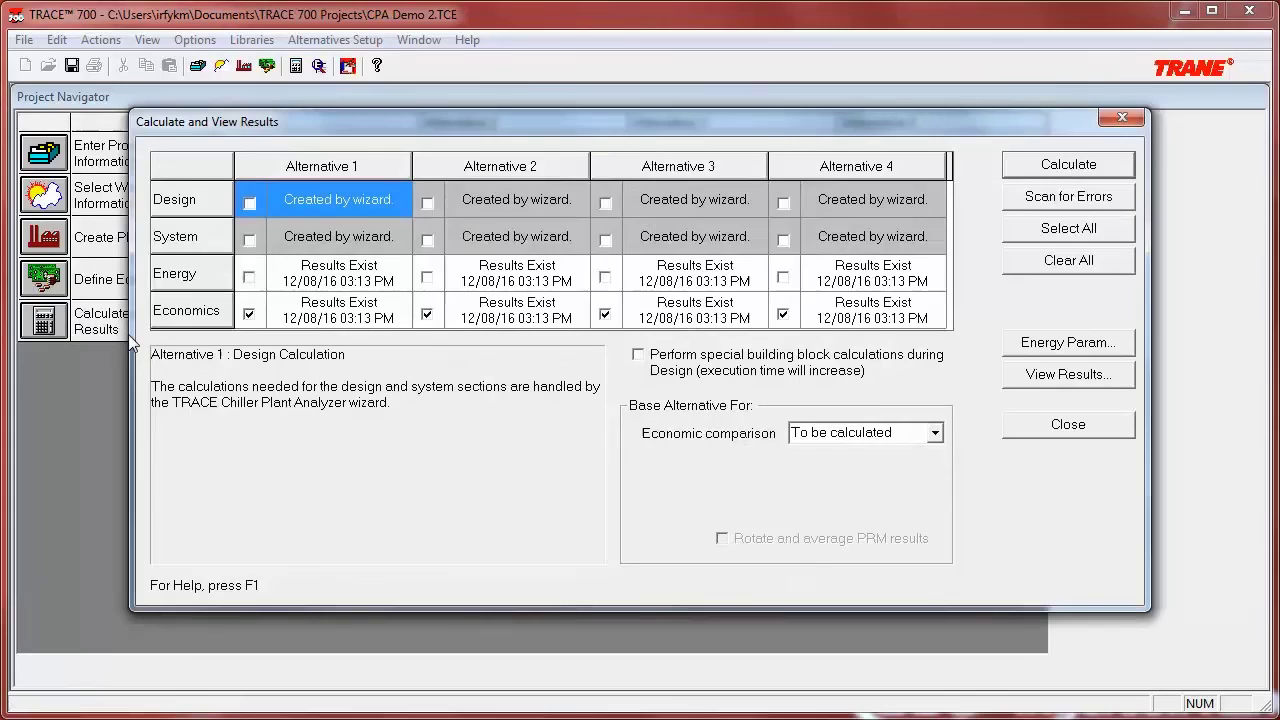
pyautogui.click(249, 278)
pyautogui.click(426, 280)
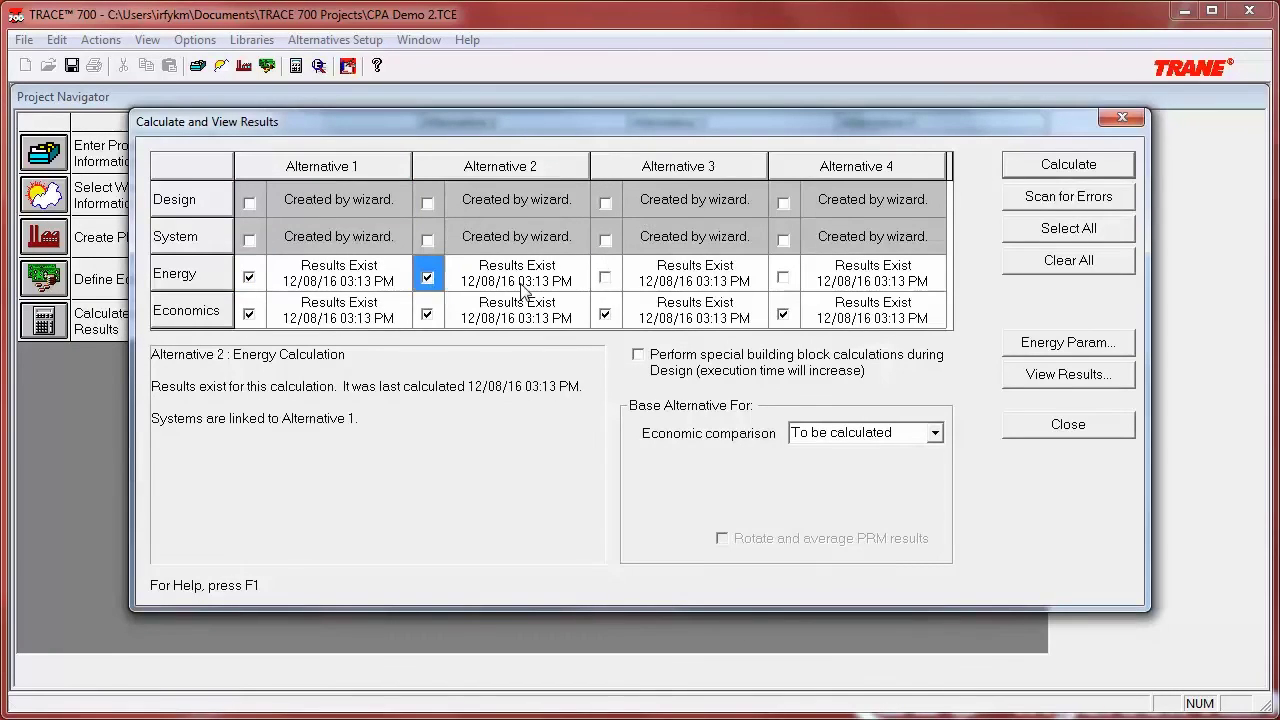
pyautogui.click(607, 279)
pyautogui.click(785, 278)
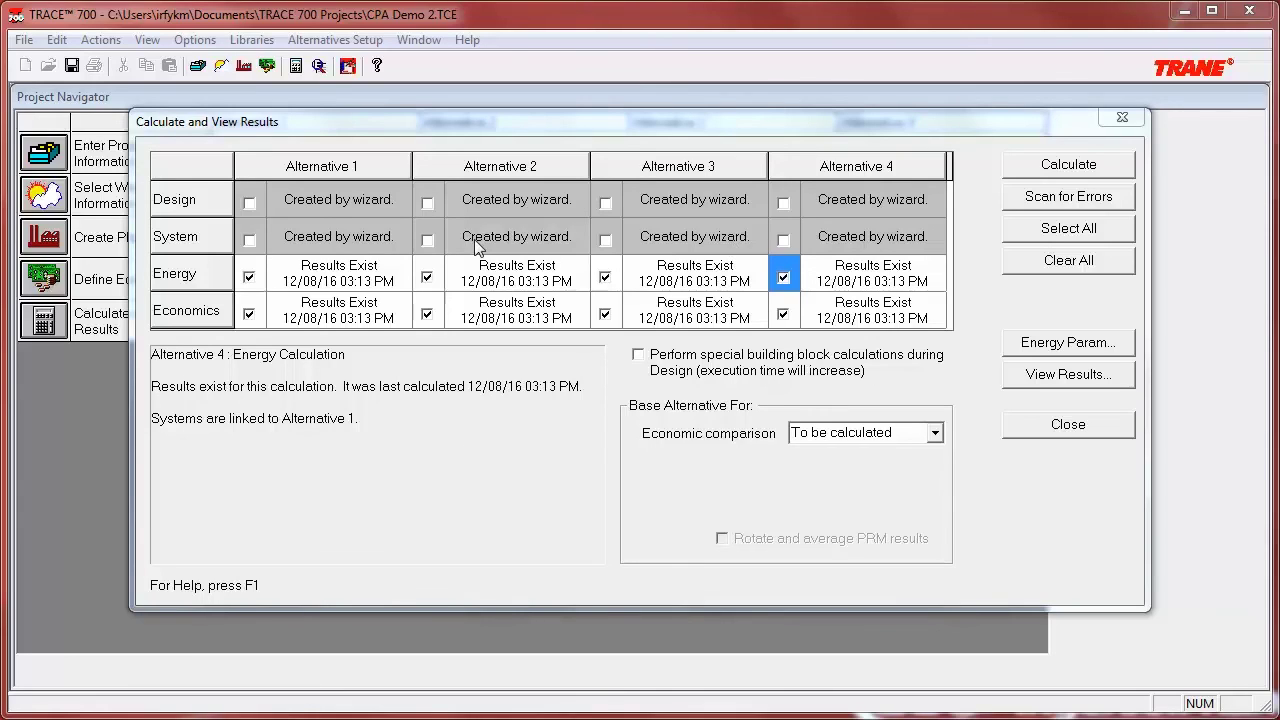
pyautogui.click(1066, 166)
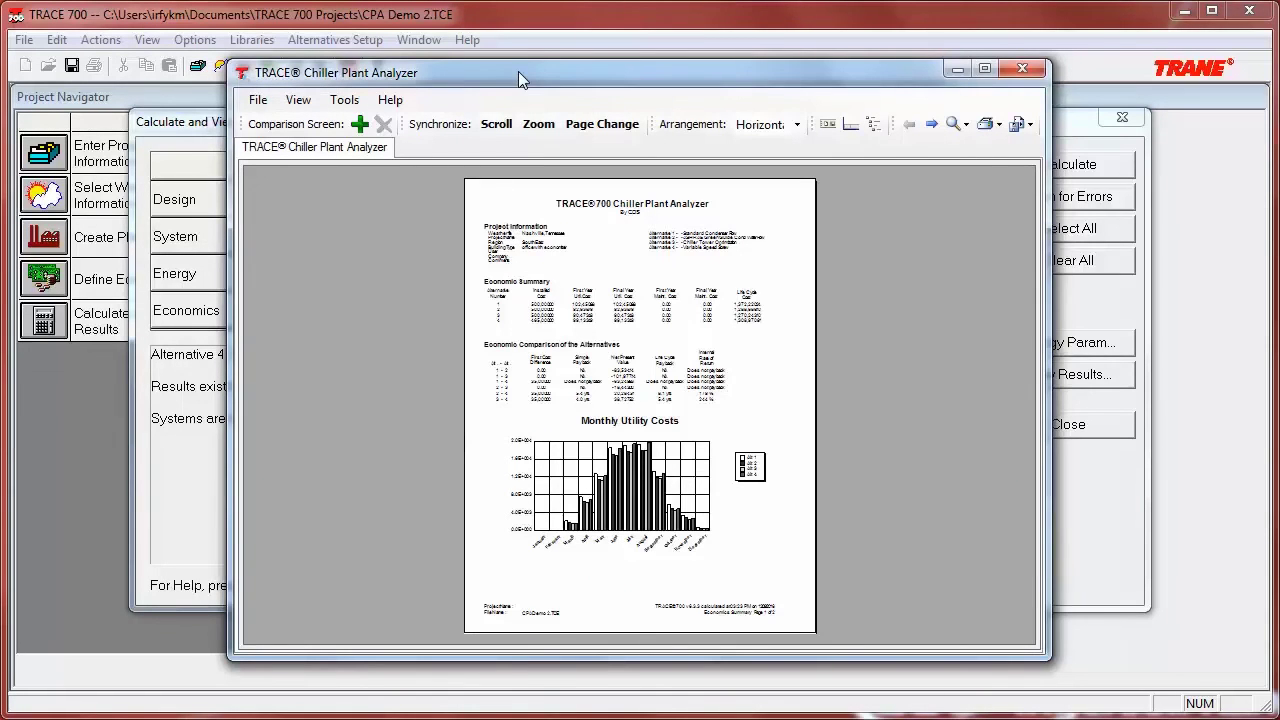
# - Move and enlarge the report window and set its zoom to 100%
pyautogui.moveTo(518, 71); pyautogui.dragTo(314, 22)
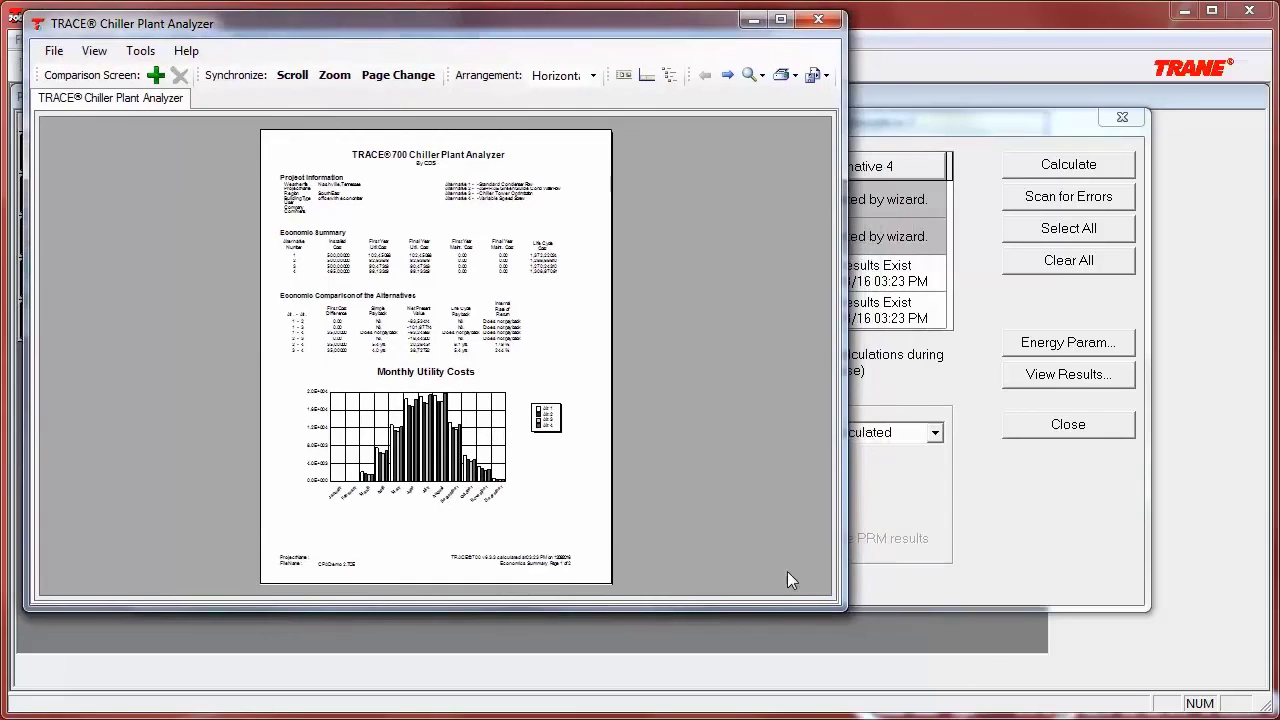
pyautogui.moveTo(843, 608); pyautogui.dragTo(1265, 705)
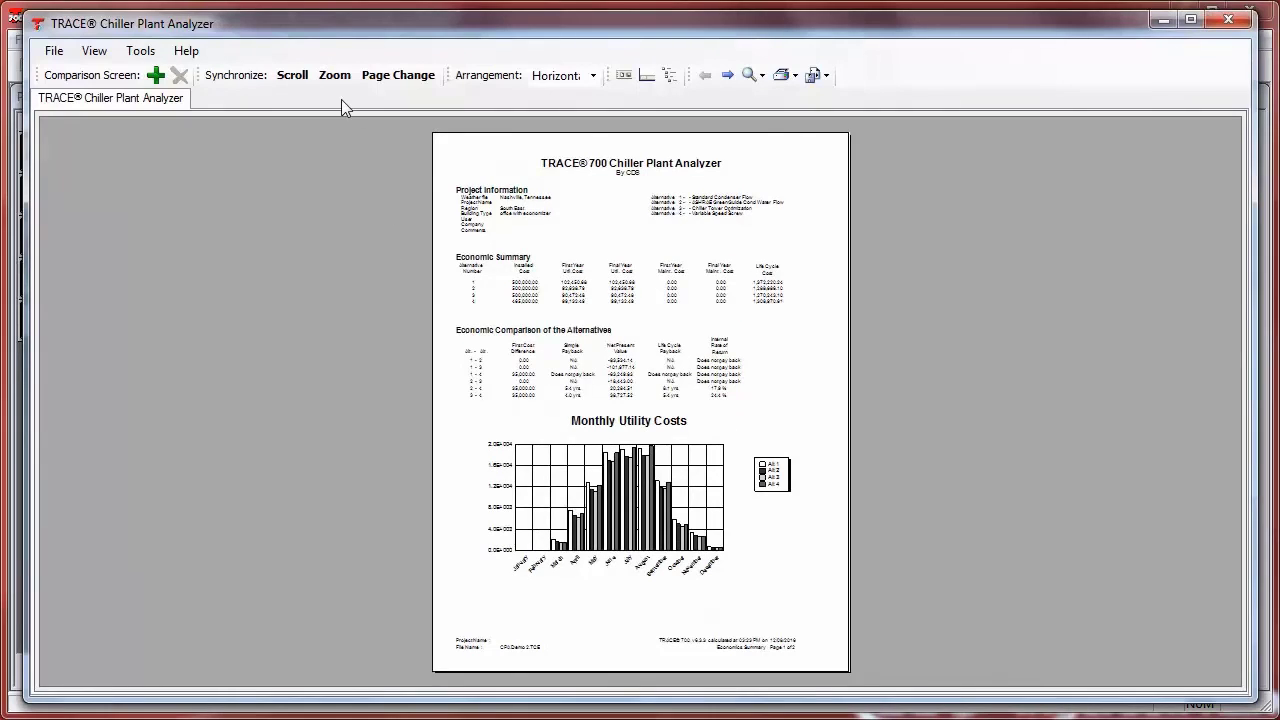
pyautogui.click(761, 76)
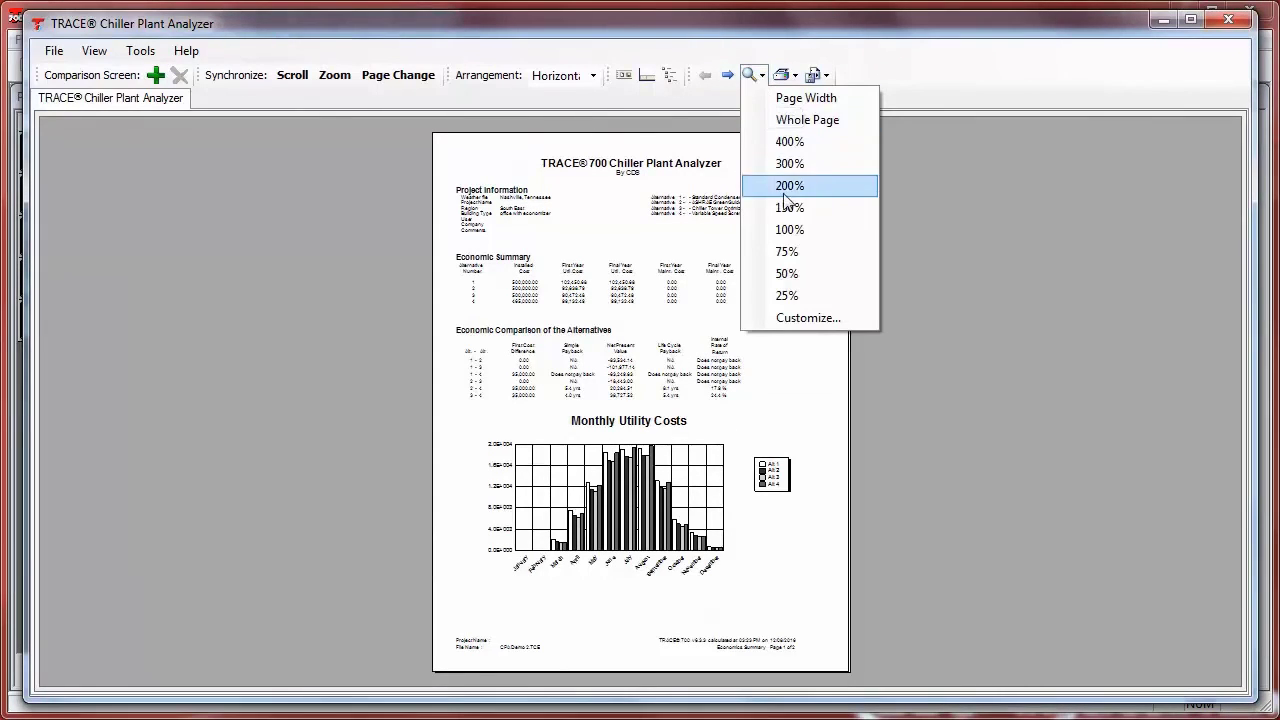
pyautogui.click(790, 230)
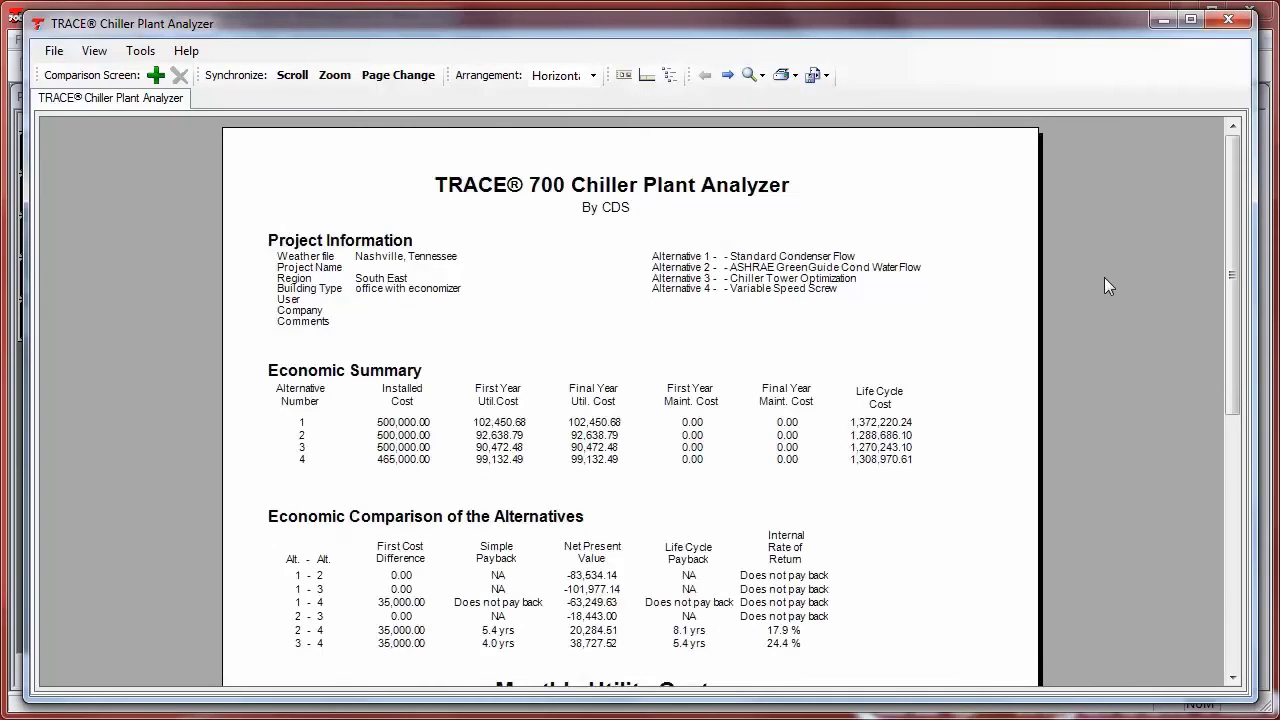
# - Scroll through the economic summary, then advance to the Equipment Energy Consumption by Alternative page
pyautogui.moveTo(1232, 279); pyautogui.dragTo(1234, 303)
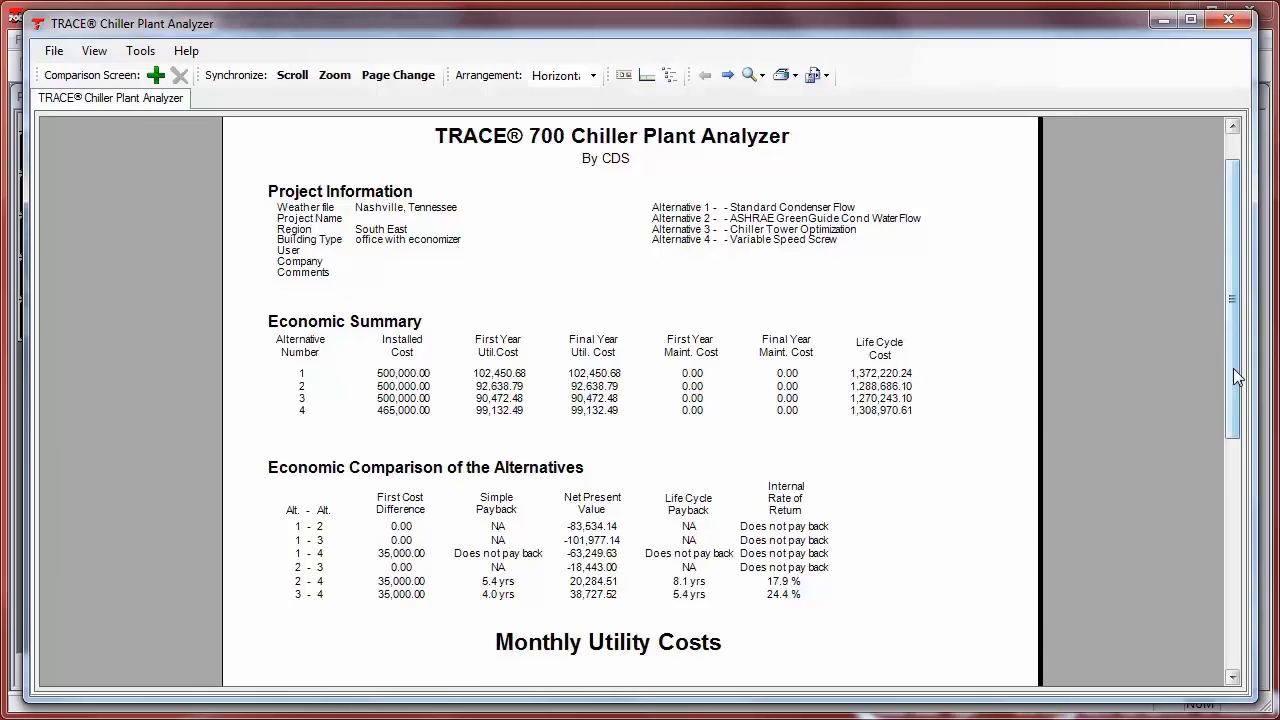
pyautogui.scroll(-5, 1233, 368)
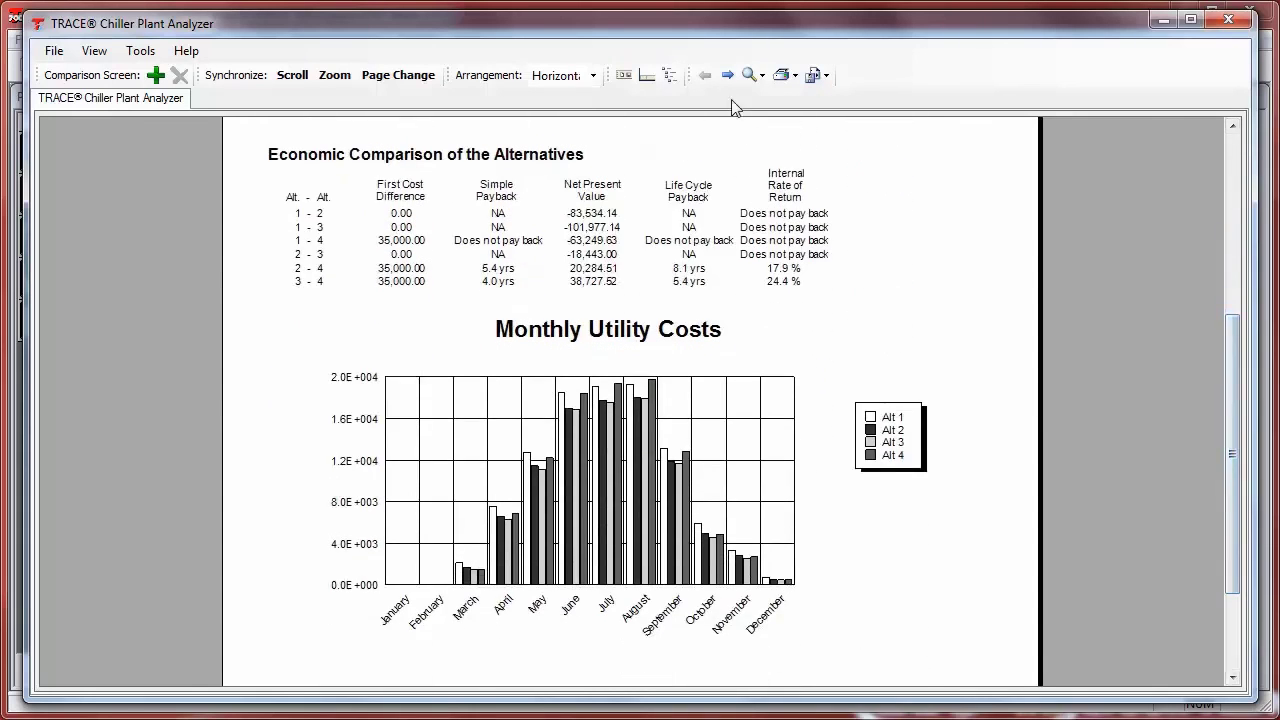
pyautogui.click(728, 76)
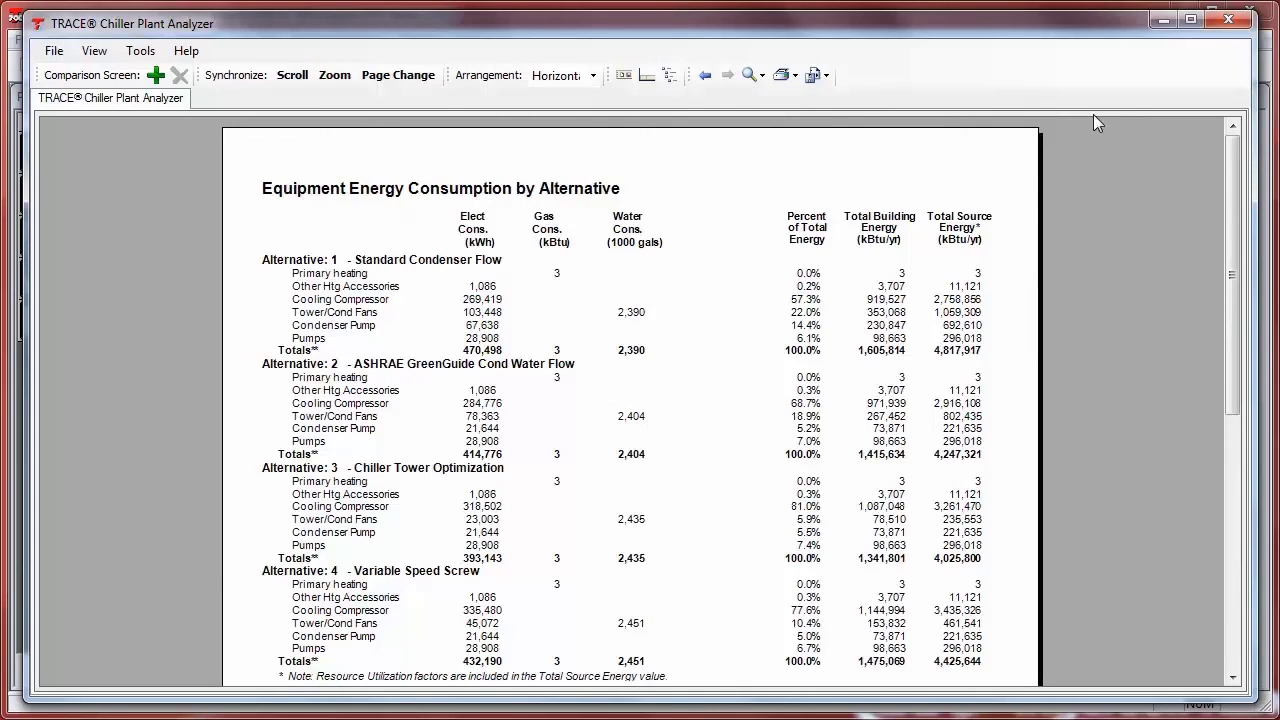
# - Close the current report and preview the Cooling Tower Analysis and Monthly utility costs reports
pyautogui.click(1229, 20)
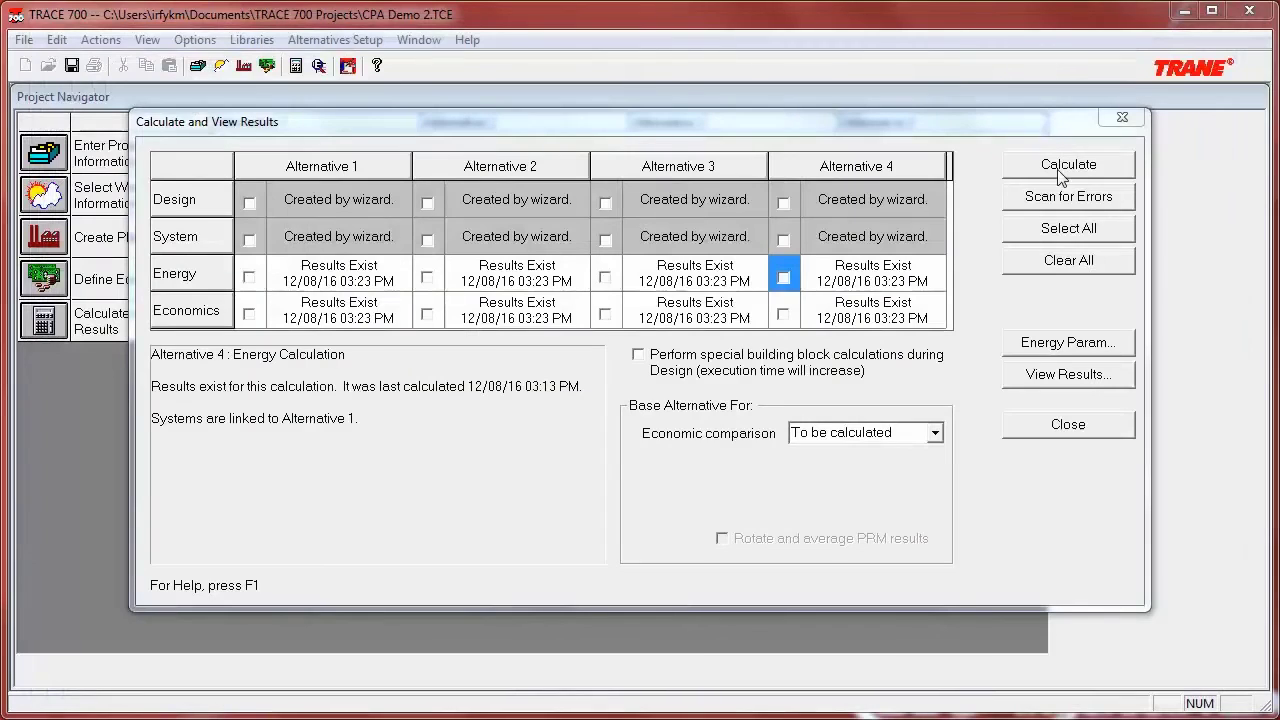
pyautogui.click(1063, 376)
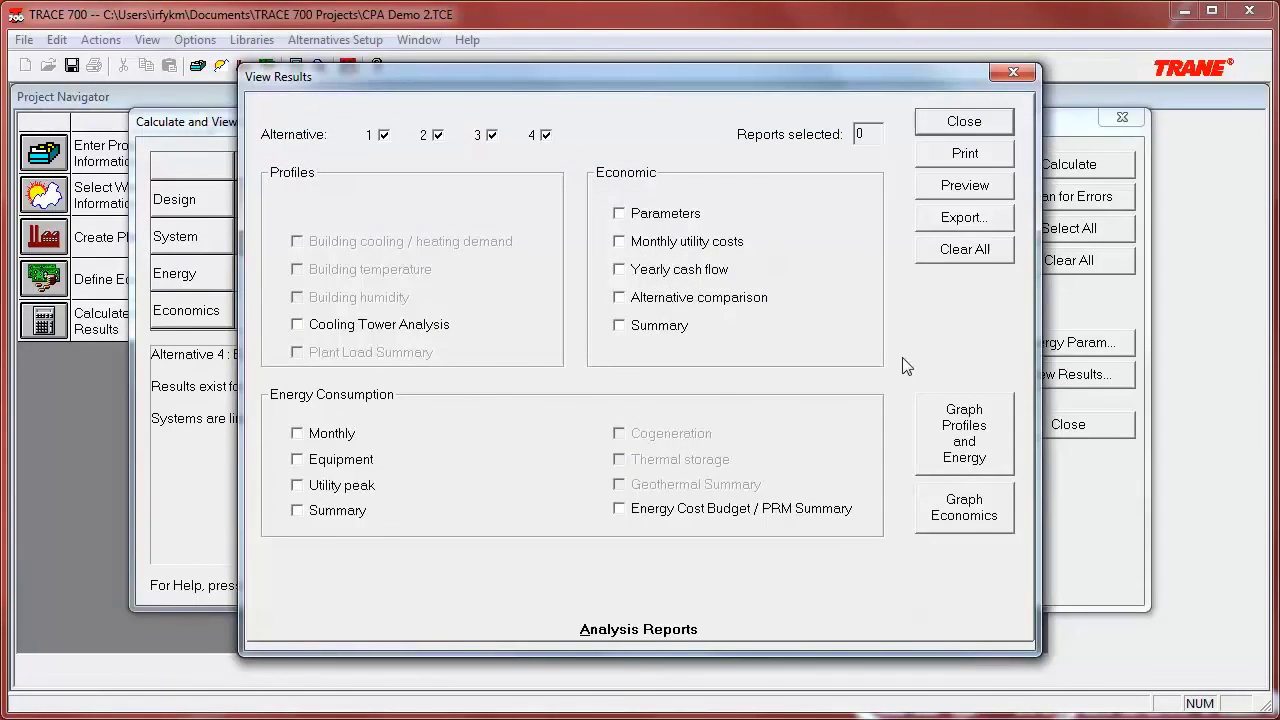
pyautogui.click(298, 326)
pyautogui.click(621, 242)
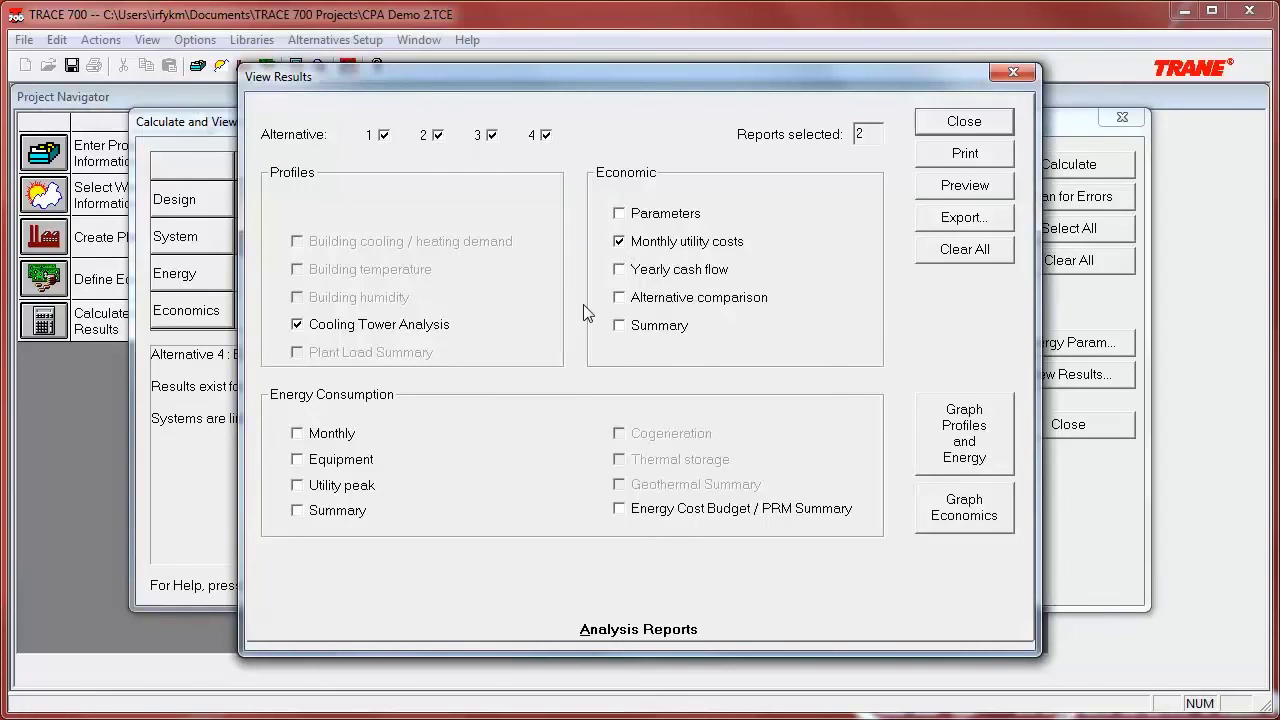
pyautogui.click(966, 186)
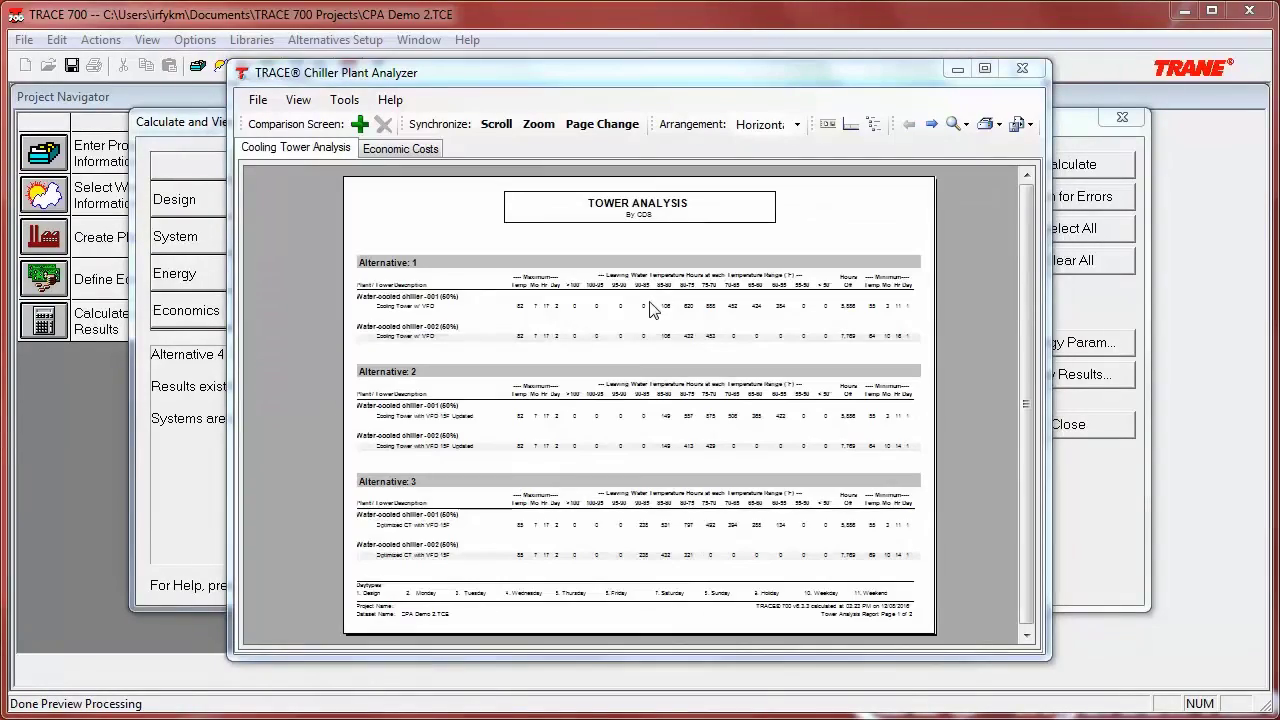